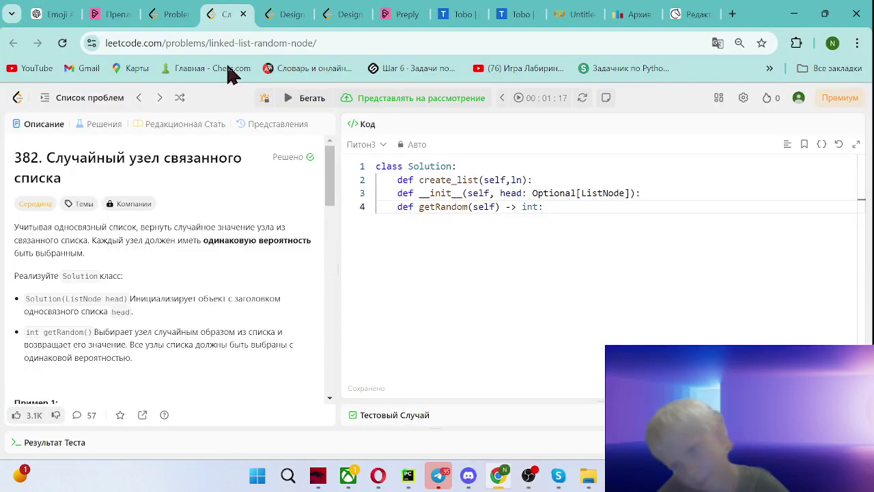
Translate the Linked List Random Node description into English and scroll to the example
click(718, 43)
click(585, 71)
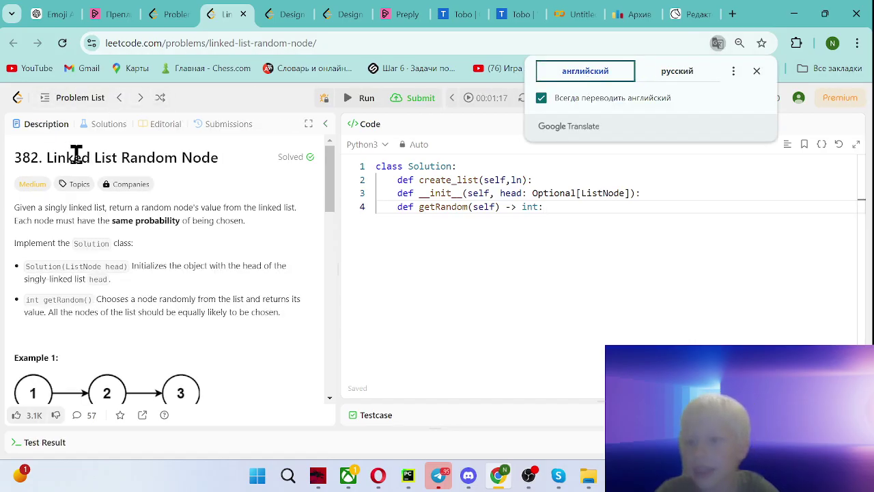
drag(44, 157, 219, 157)
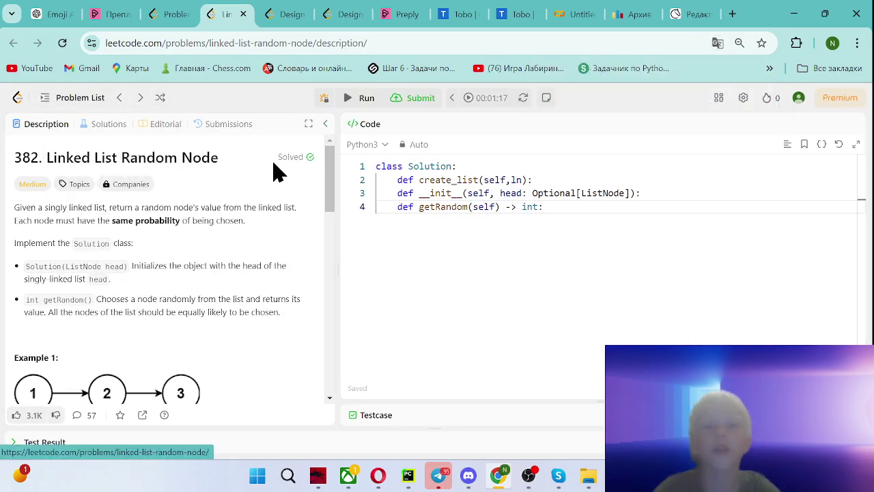
scroll(177, 239, down, 3)
scroll(176, 239, down, 1)
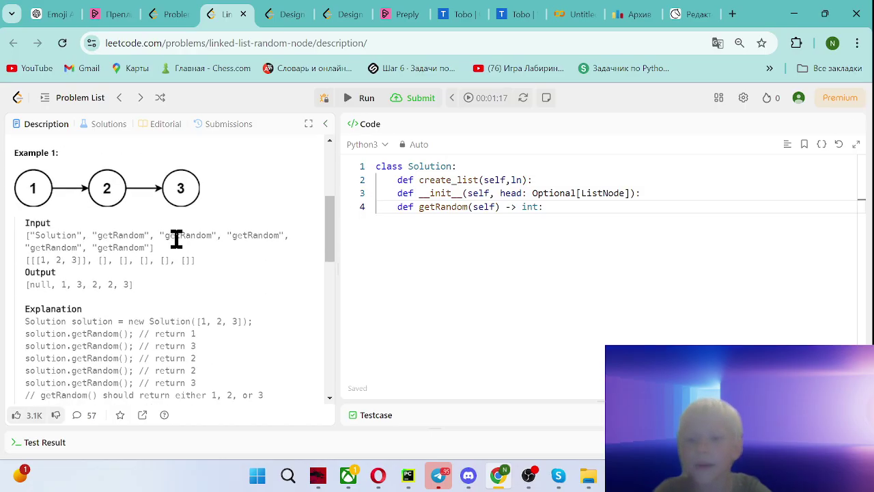
scroll(151, 231, up, 4)
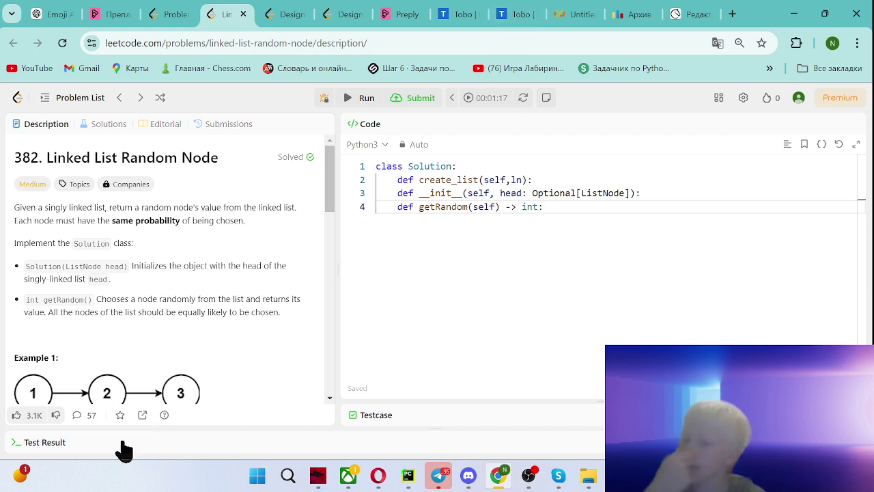
scroll(156, 273, down, 5)
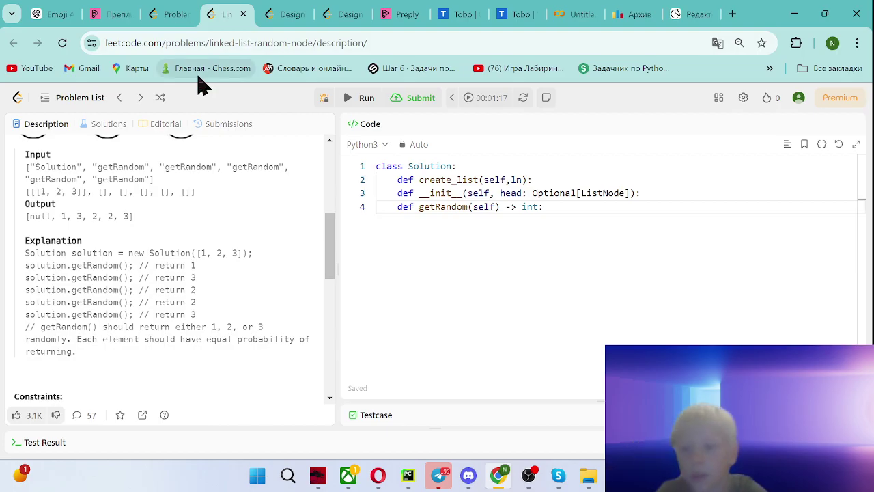
Move __init__ above create_list and have it store head as self.head
click(658, 193)
key(ctrl+x)
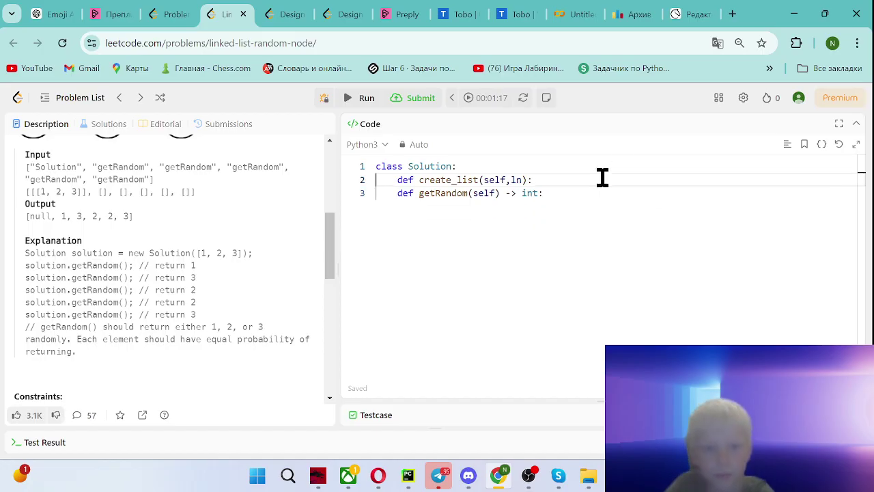
key(ctrl+v)
key(Up)
key(End)
key(Return)
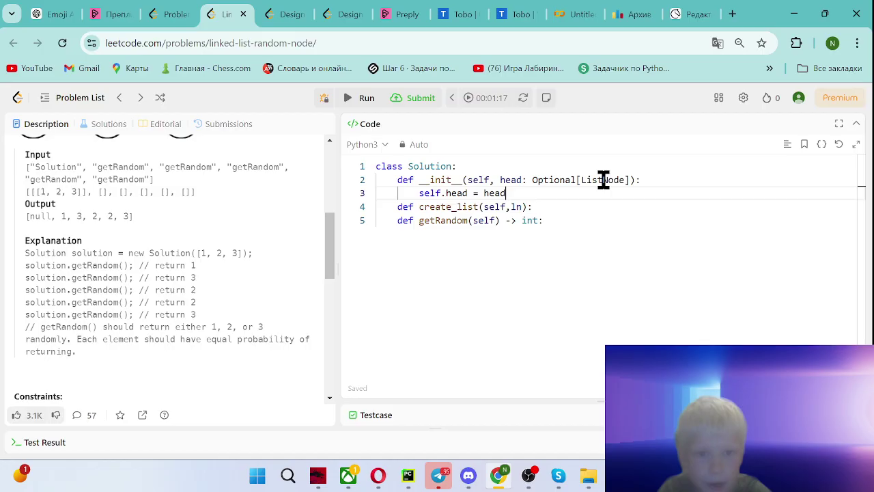
Give create_list a pass placeholder body and copy the whole solution
key(Down)
key(End)
key(Return)
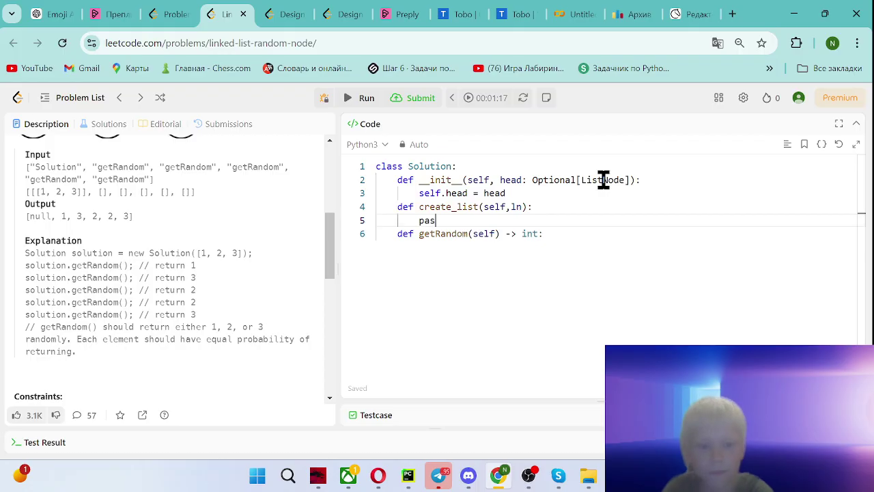
key(ctrl+a)
key(ctrl+c)
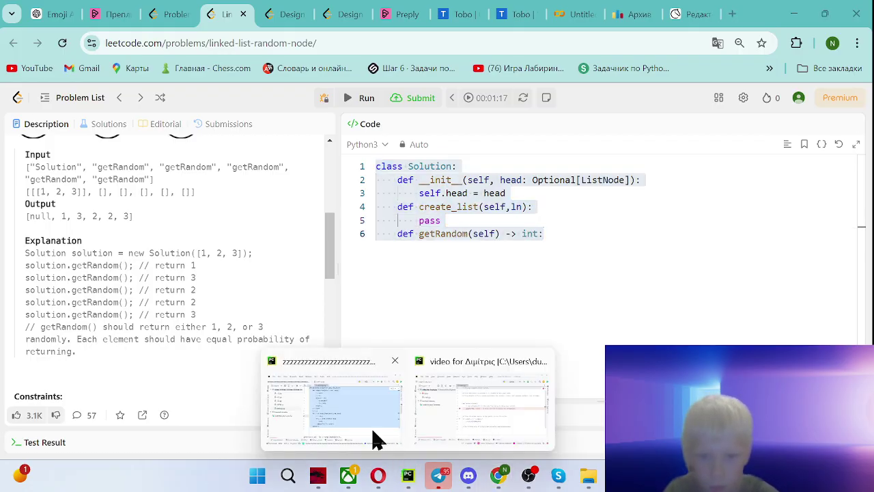
Paste the Solution class into PyCharm's settings.py and give getRandom a pass body
click(463, 400)
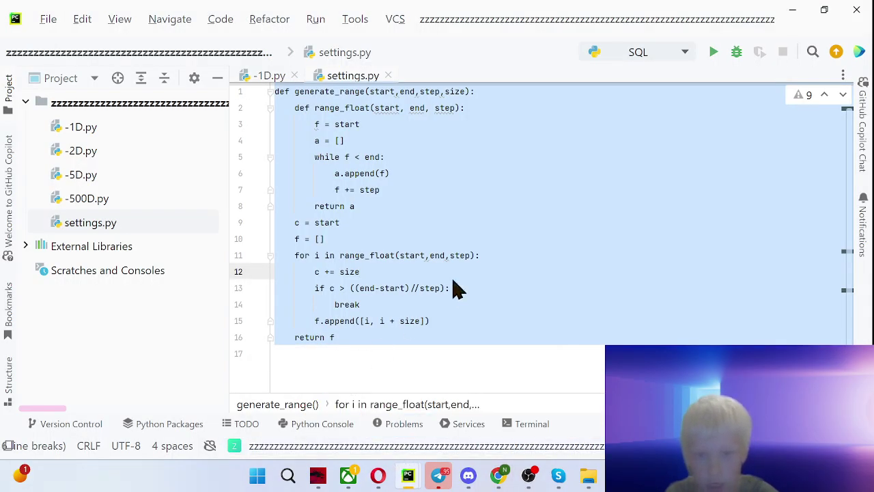
key(ctrl+v)
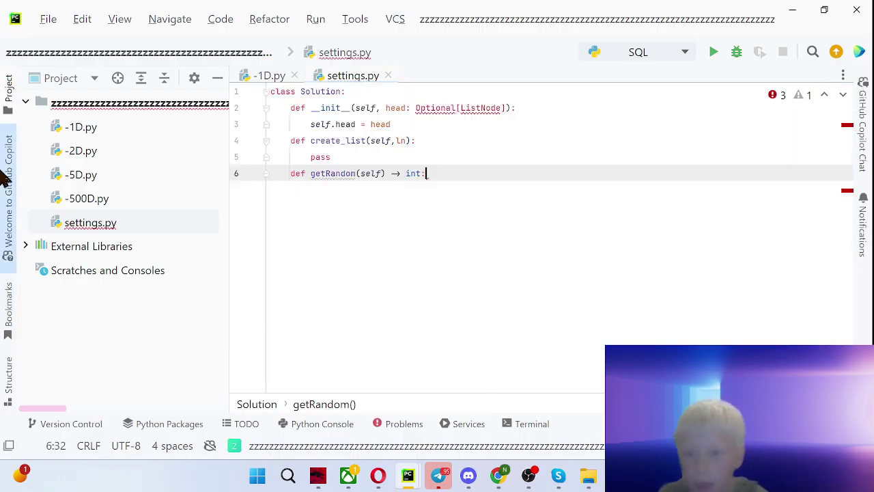
key(Return)
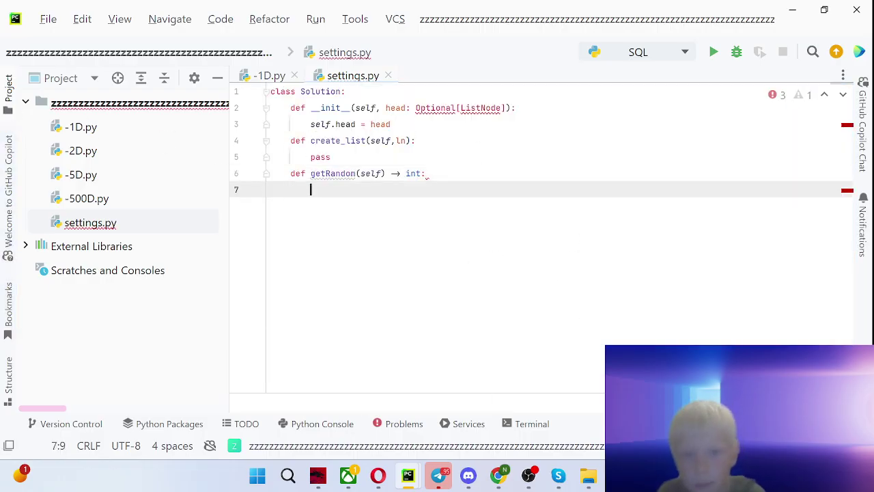
text(o)
key(BackSpace)
text(pas)
key(Tab)
Remove the Optional[ListNode] type hint from __init__'s head parameter
key(Up)
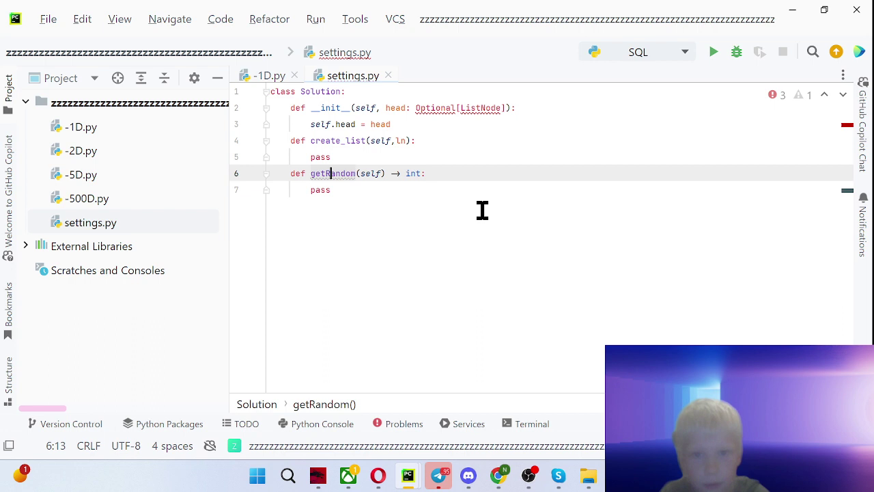
key(Up)
key(Up)
key(Up)
key(BackSpace)
key(BackSpace)
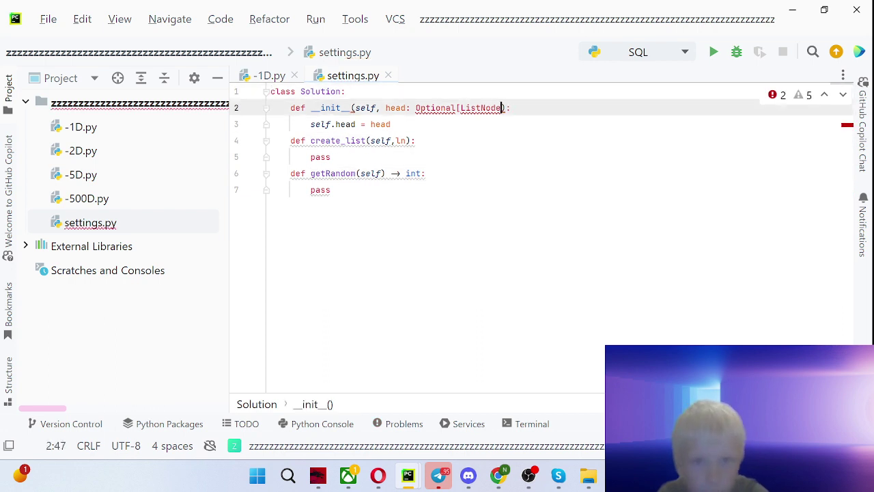
key(BackSpace)
key(BackSpace)
key(BackSpace)
key(BackSpace)
key(BackSpace)
key(BackSpace)
key(BackSpace)
key(BackSpace)
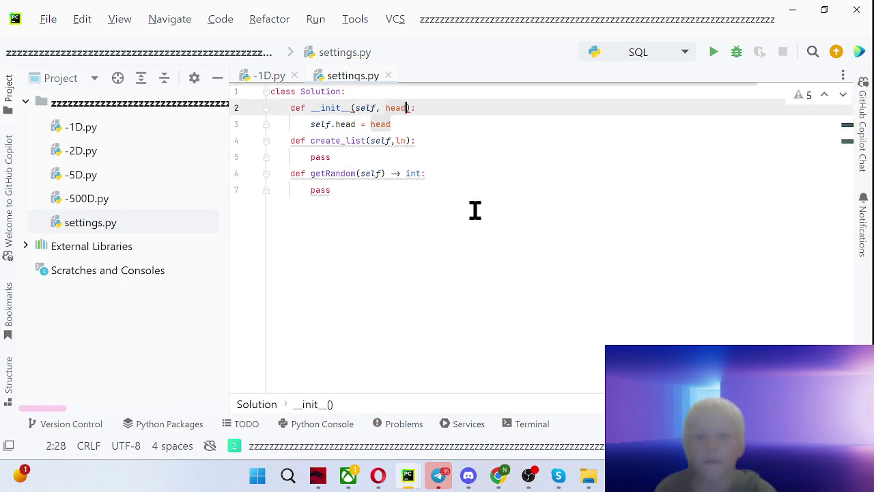
key(Down)
key(Down)
key(Down)
key(alt+Tab)
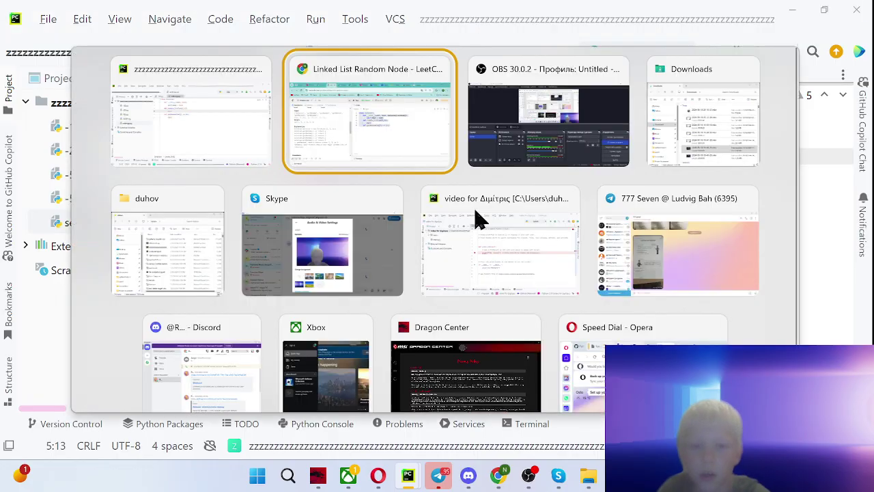
key(alt+Tab)
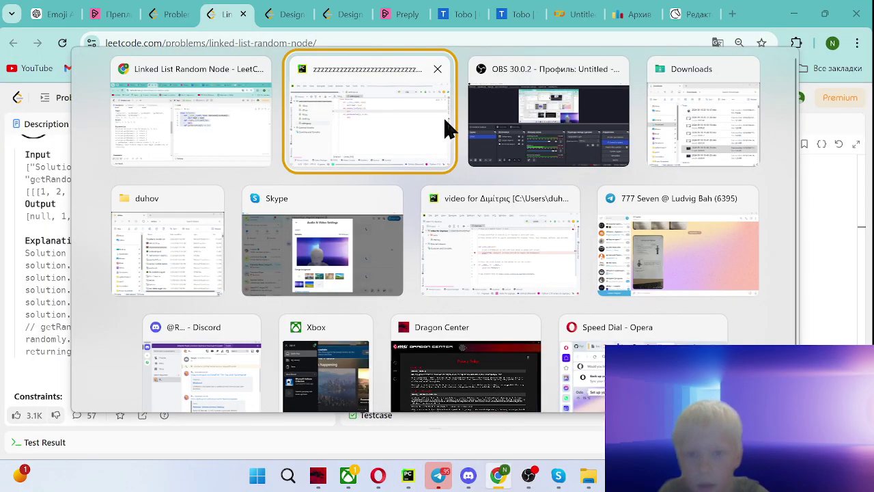
Add a top ListNode class with __init__(self, val=0, next=None) storing self.val and self.next
key(alt+Tab)
key(ctrl+Home)
key(Return)
key(Up)
text(class )
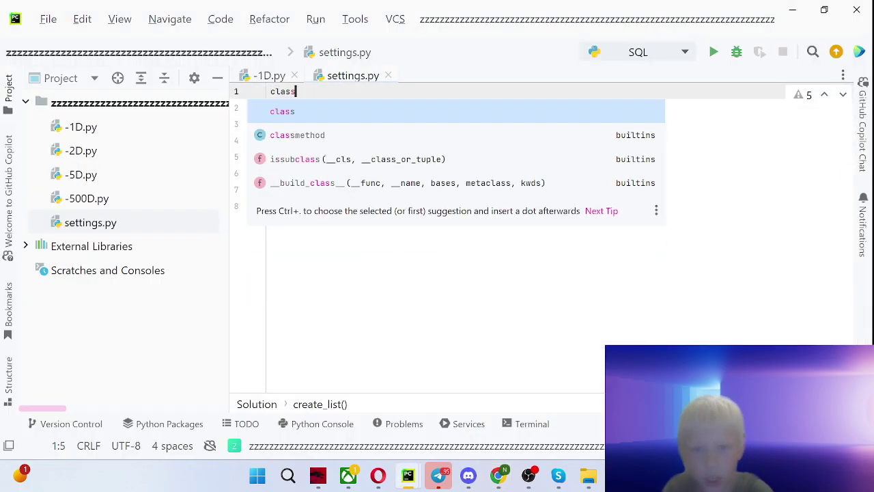
text(ListNod)
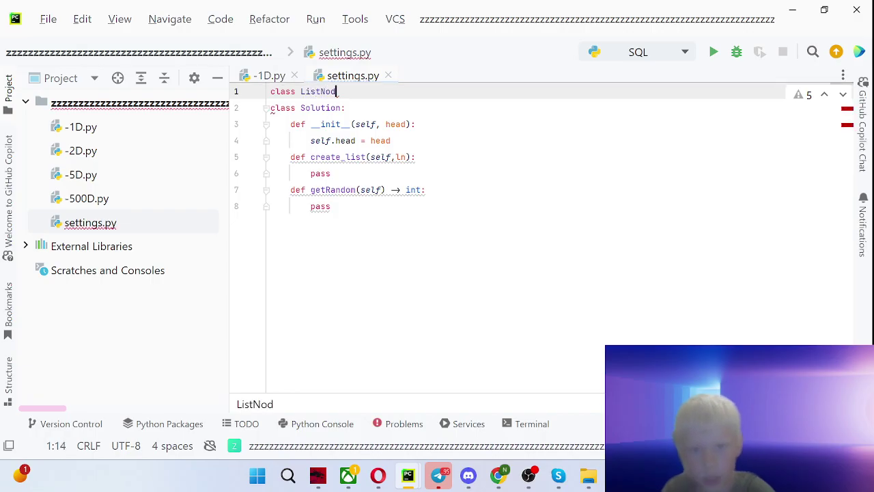
text(e:)
key(Return)
text(def __)
key(Tab)
text(:)
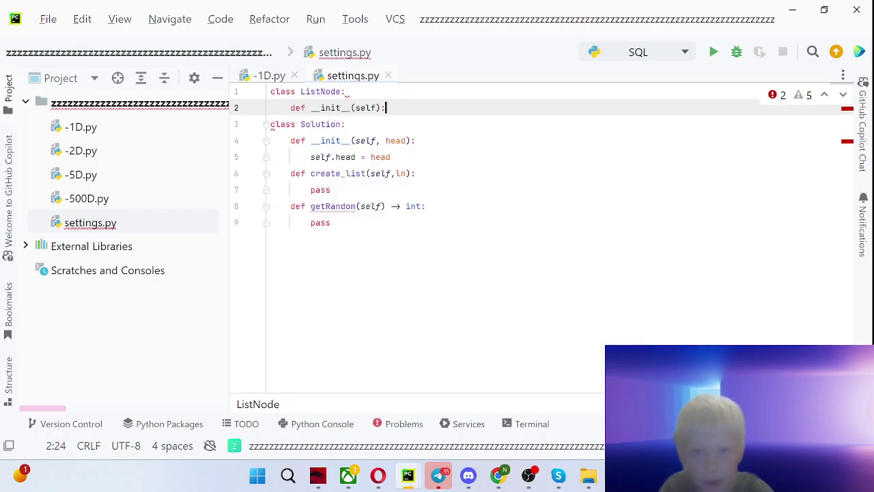
key(Left)
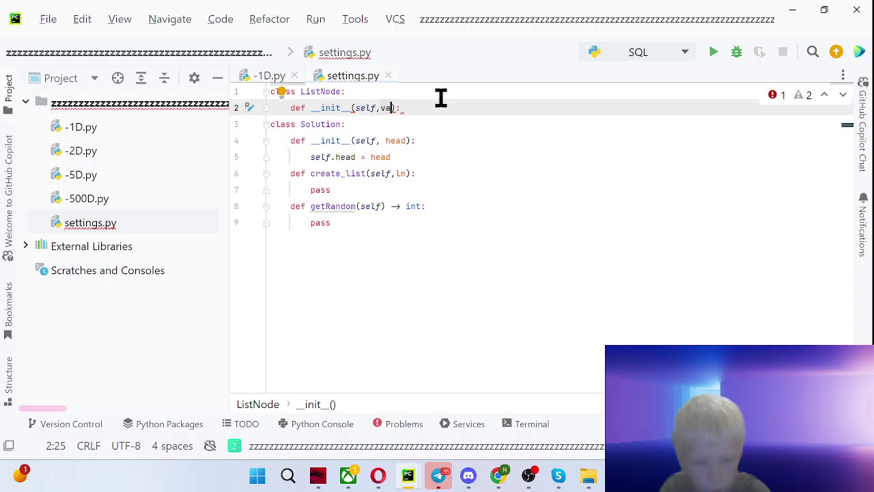
text(l=)
text(0,next=N)
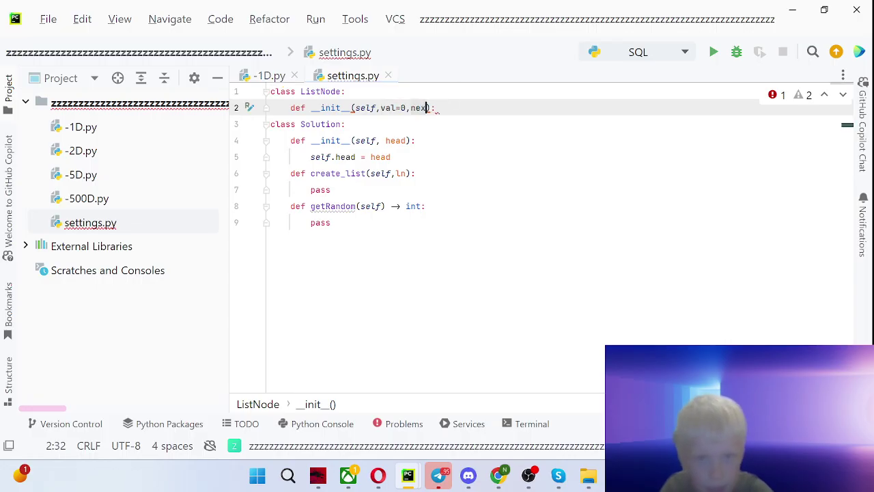
text(one)
key(End)
key(Return)
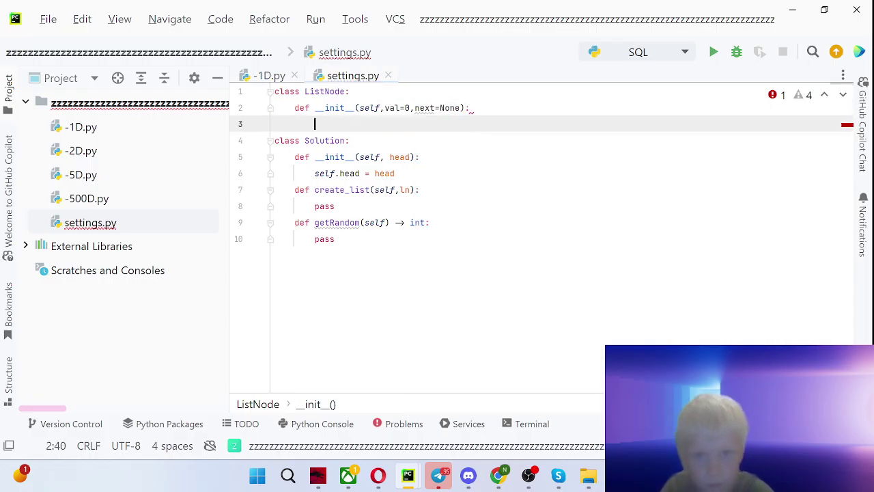
text(self.val = v)
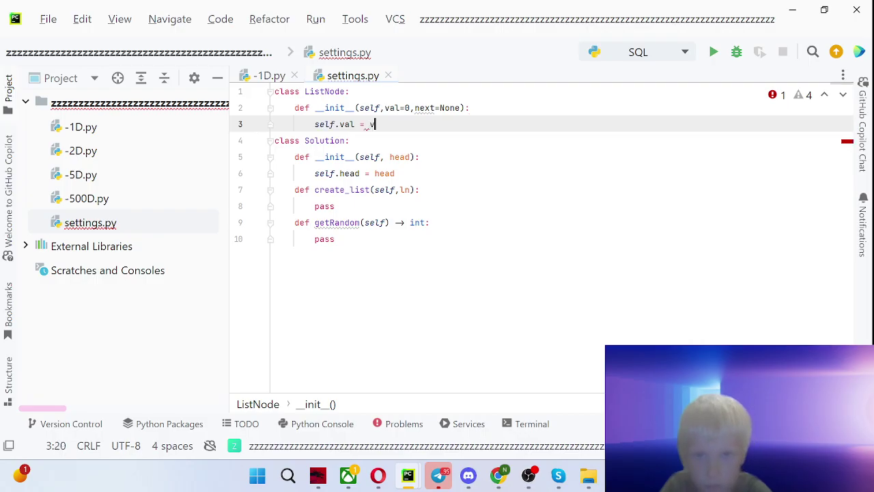
text(al)
key(Return)
text(self.)
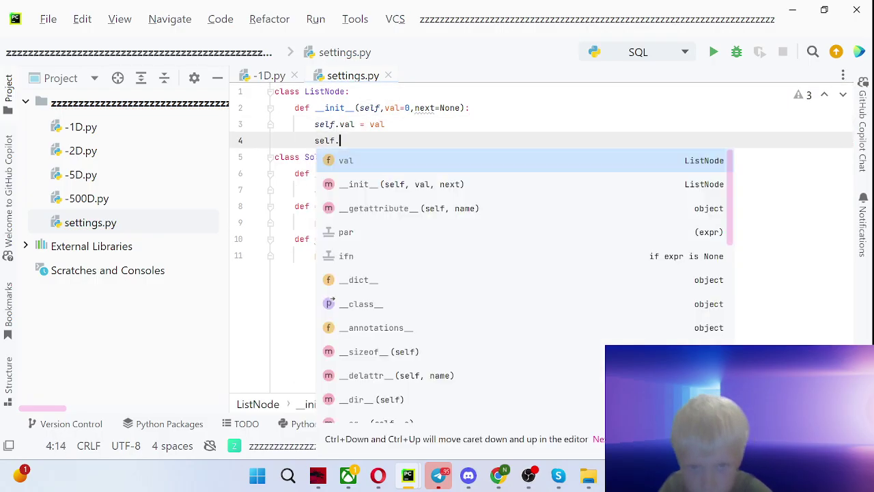
text(next = next)
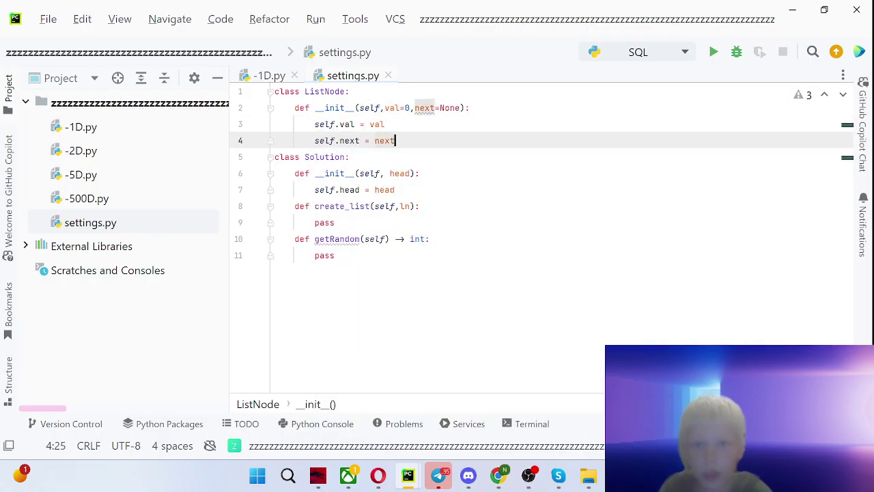
key(shift+Up)
key(shift+Up)
key(shift+Up)
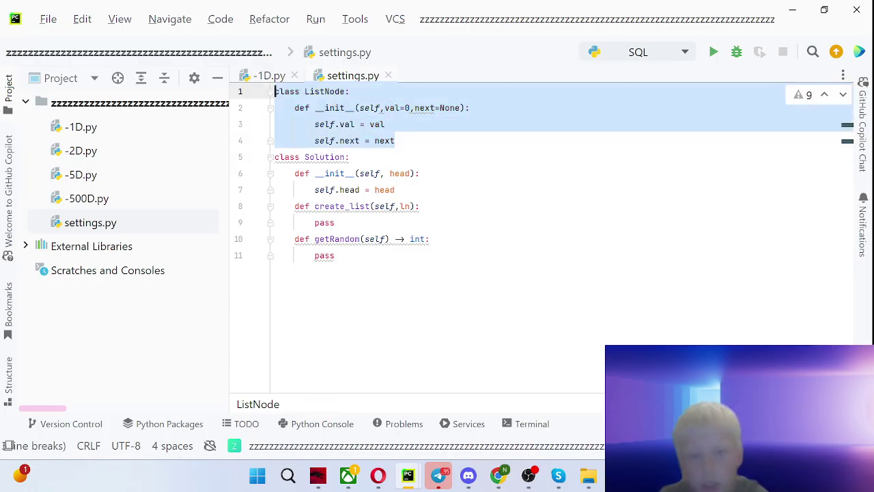
Start create_list with items = ln.val and ln = ln.next; set runs to Current File
click(394, 173)
key(Down)
key(Down)
key(Down)
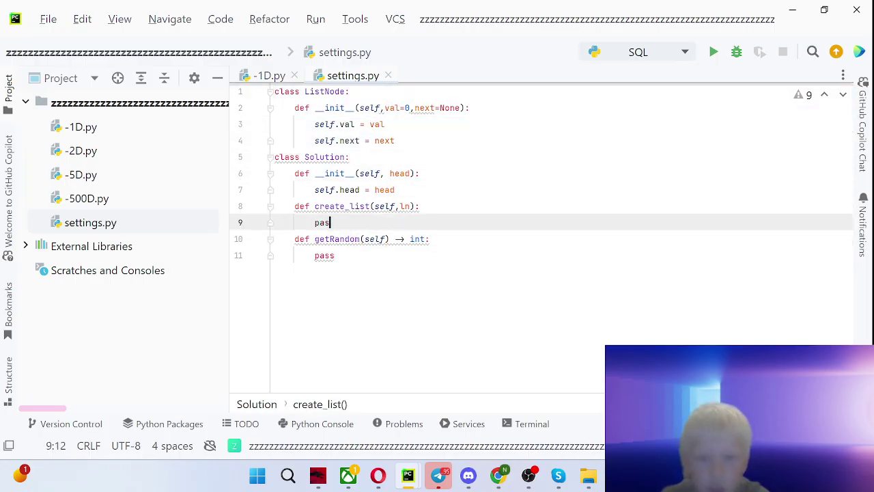
key(BackSpace)
text(itemms =)
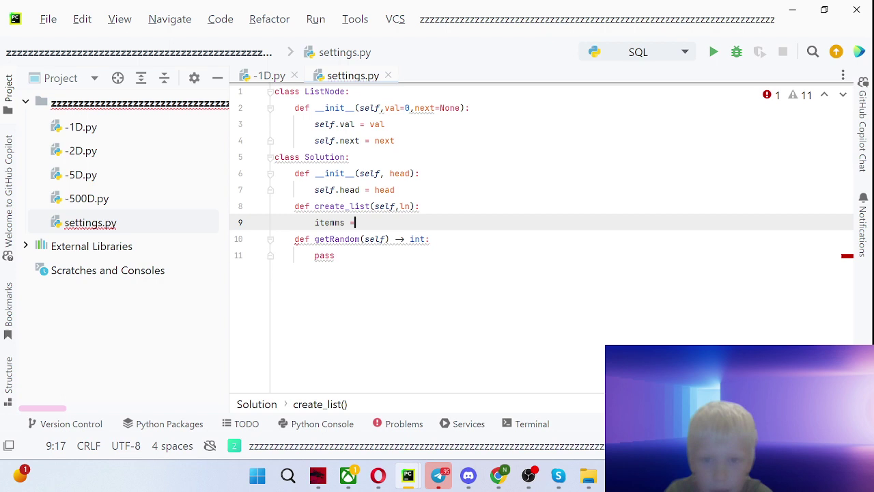
key(BackSpace)
key(BackSpace)
text(s )
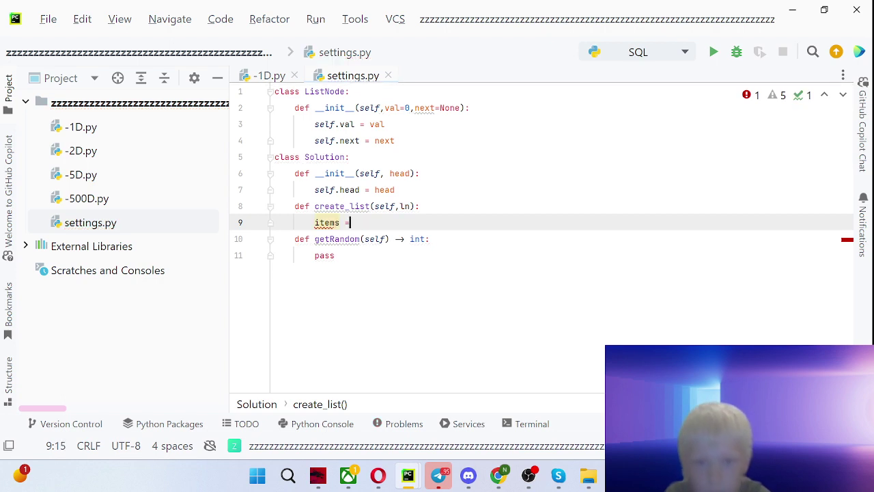
text(= ln)
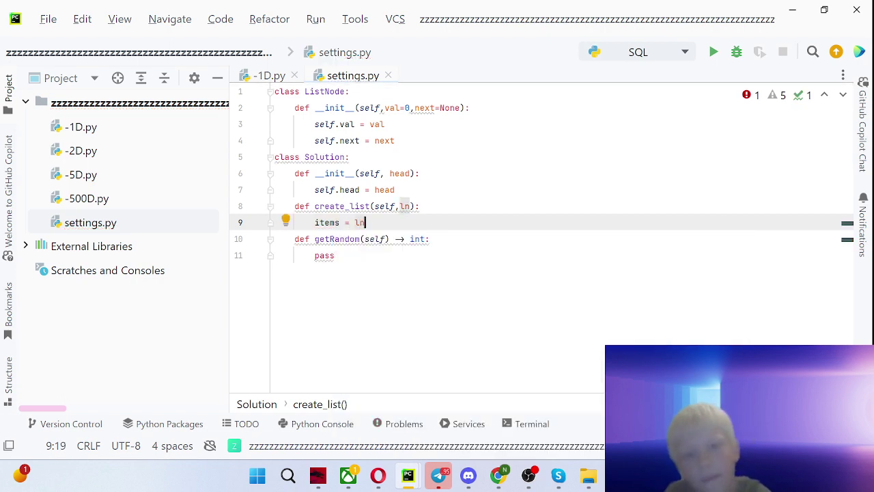
text(.)
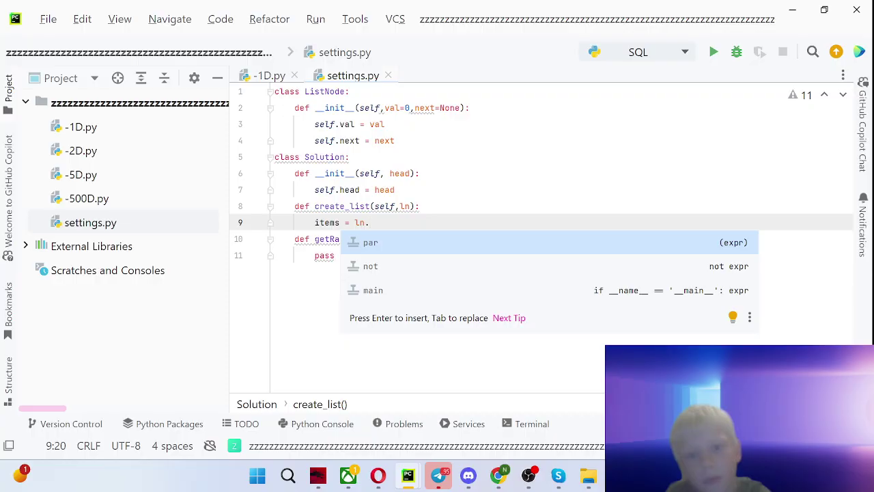
text(val)
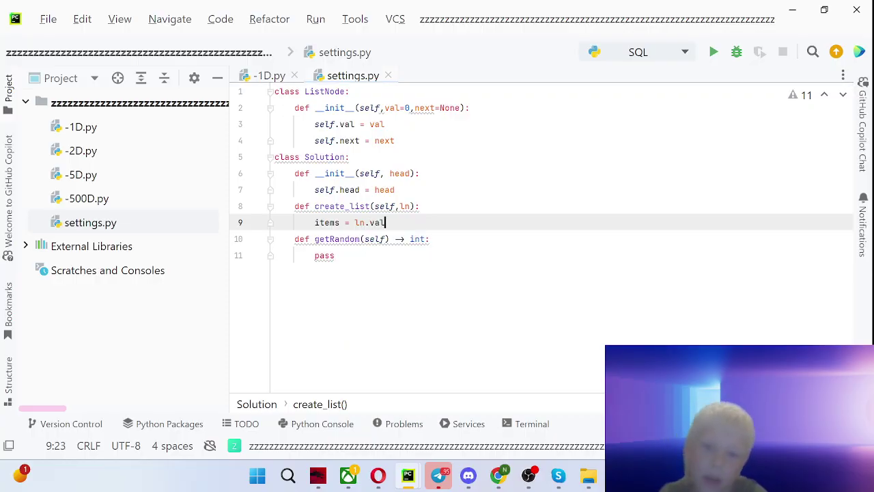
key(Return)
text(ln)
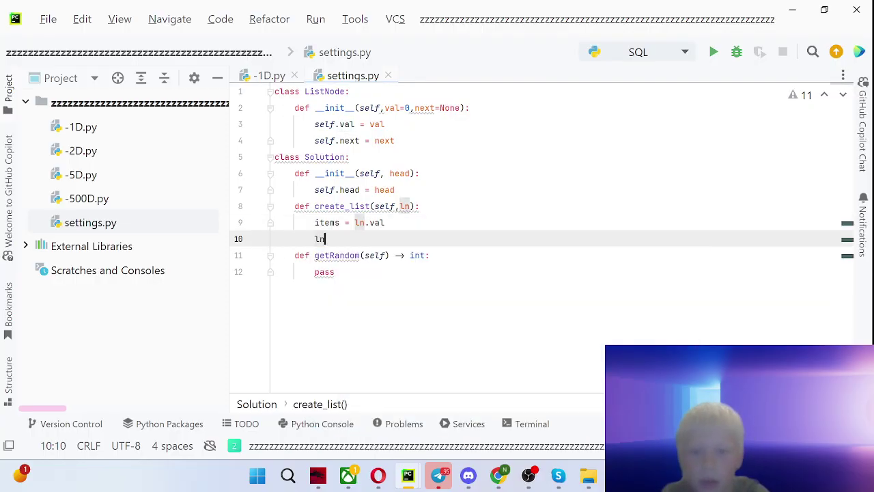
key(BackSpace)
key(BackSpace)
text(ln)
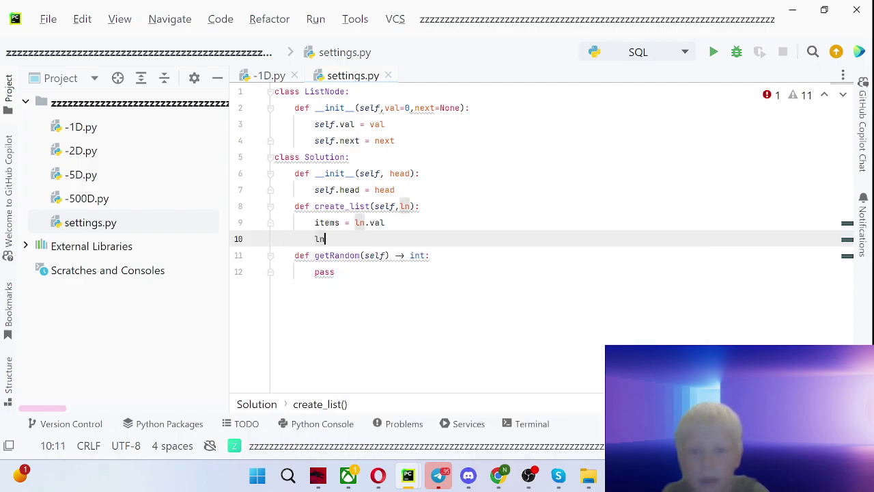
text(.)
text( = ln)
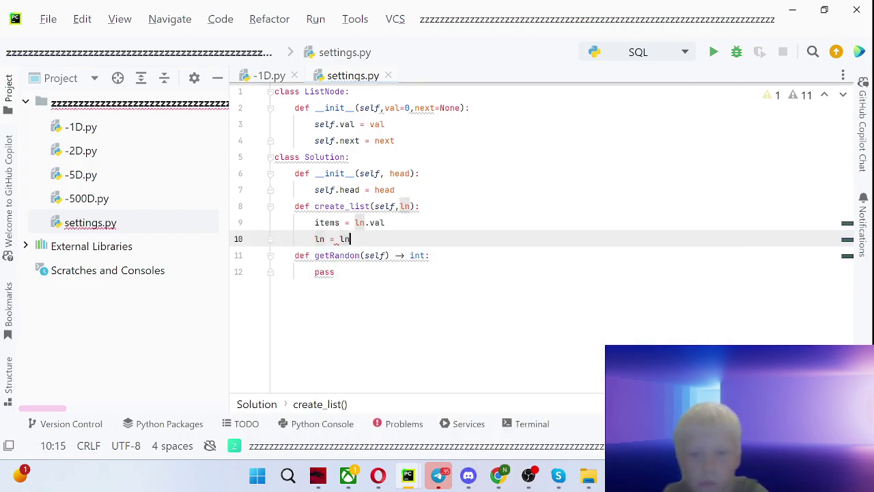
text(.next)
key(Return)
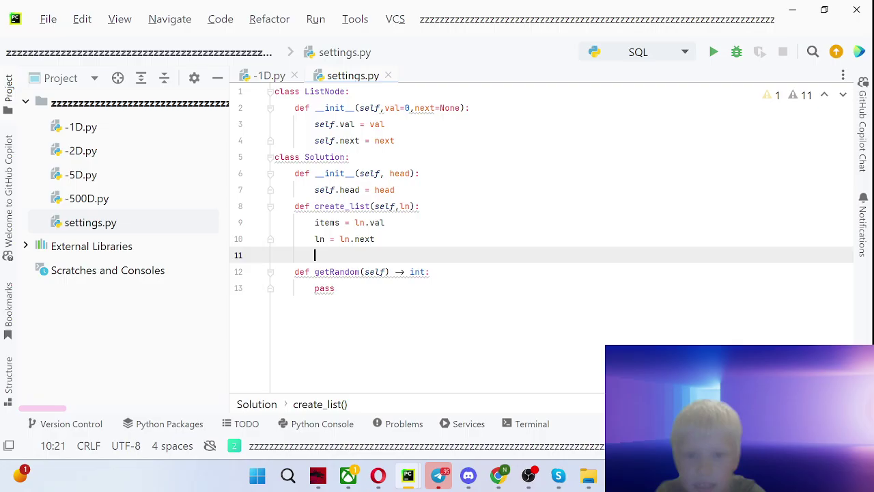
text(while   )
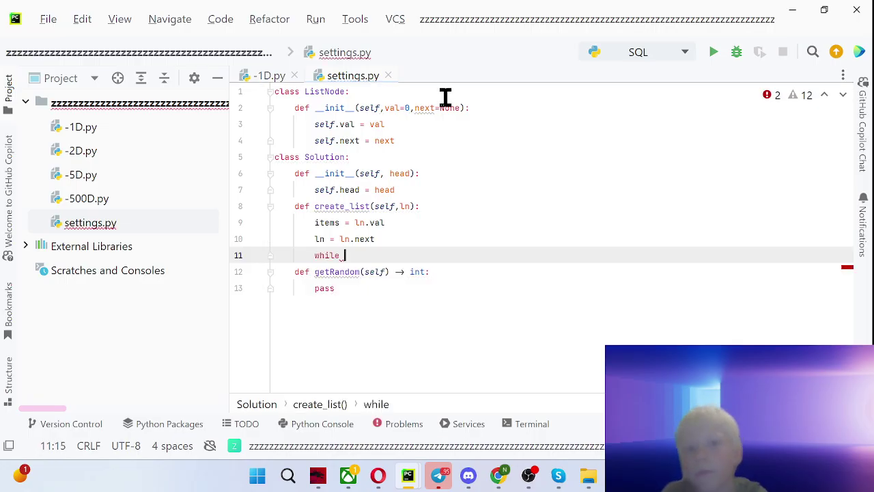
text(ln.ne)
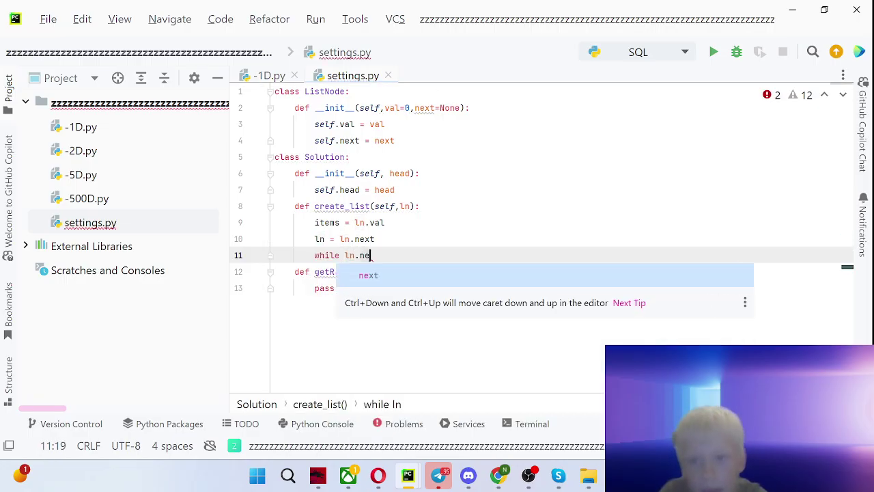
key(Tab)
click(639, 52)
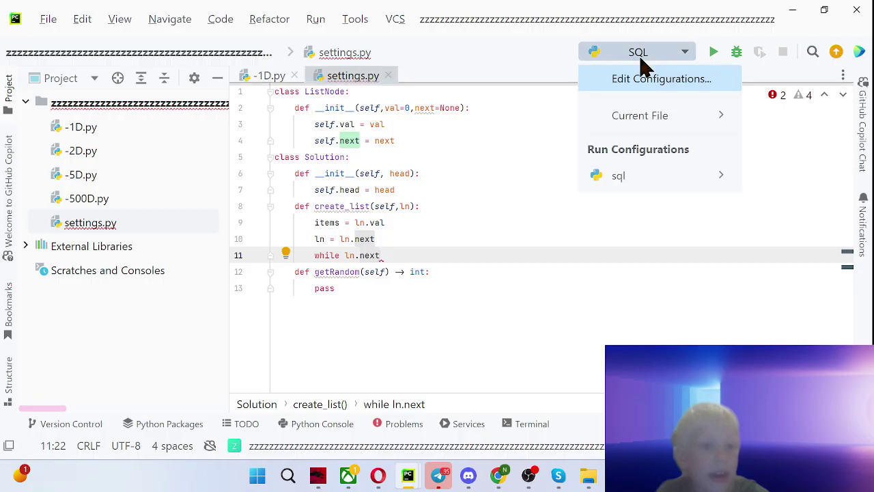
click(639, 115)
text(!)
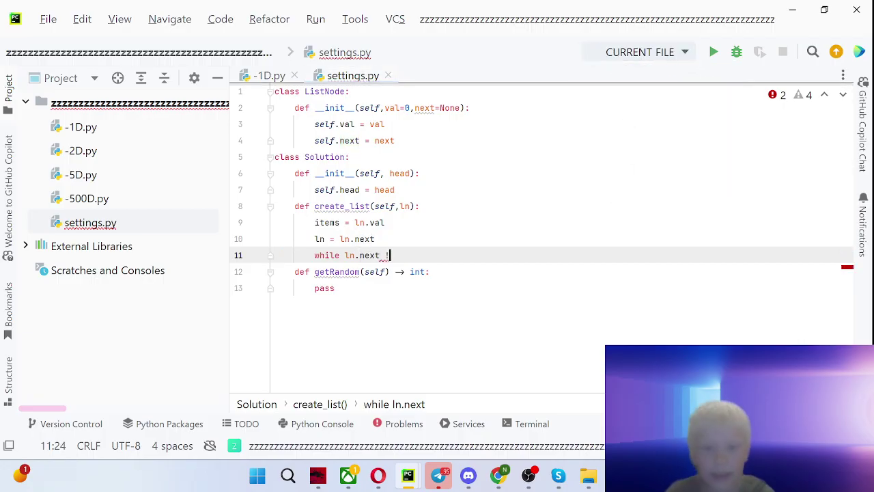
text(= )
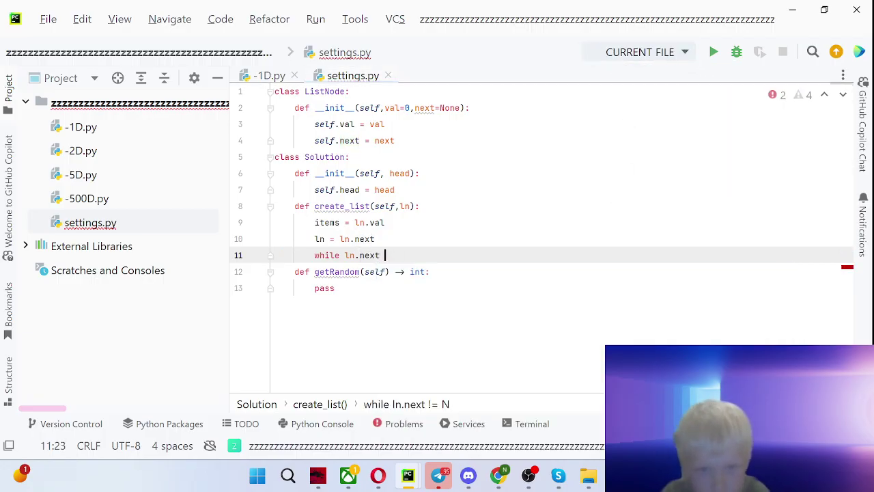
text(not )
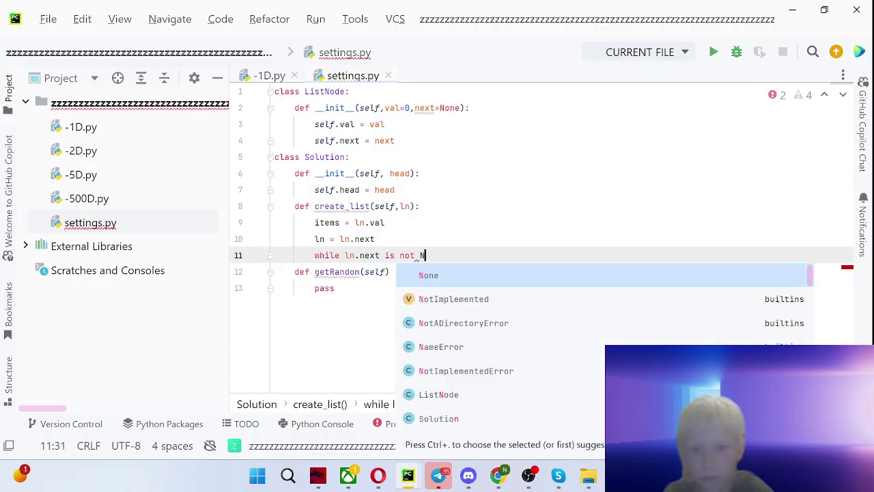
text(None:)
Finish create_list's while loop appending ln.val, then return items
key(Return)
text(ite)
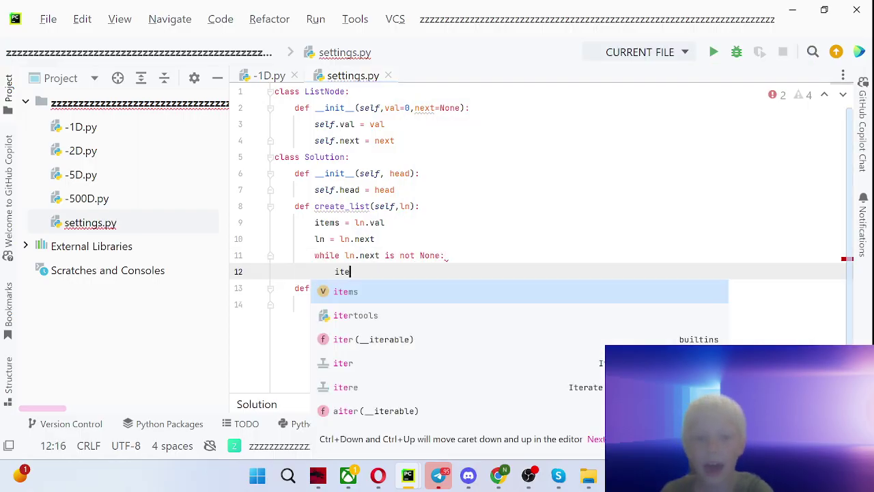
text(ms.append()
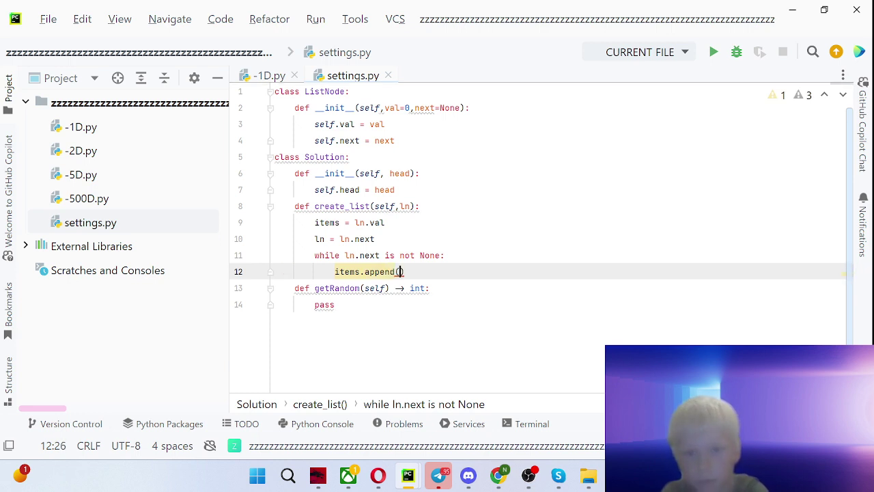
text(ln.val)
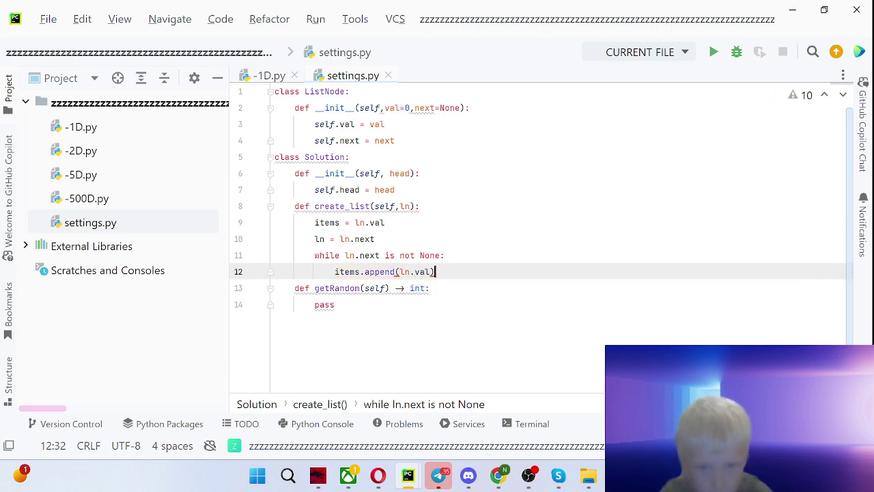
key(End)
key(Return)
text(ln = )
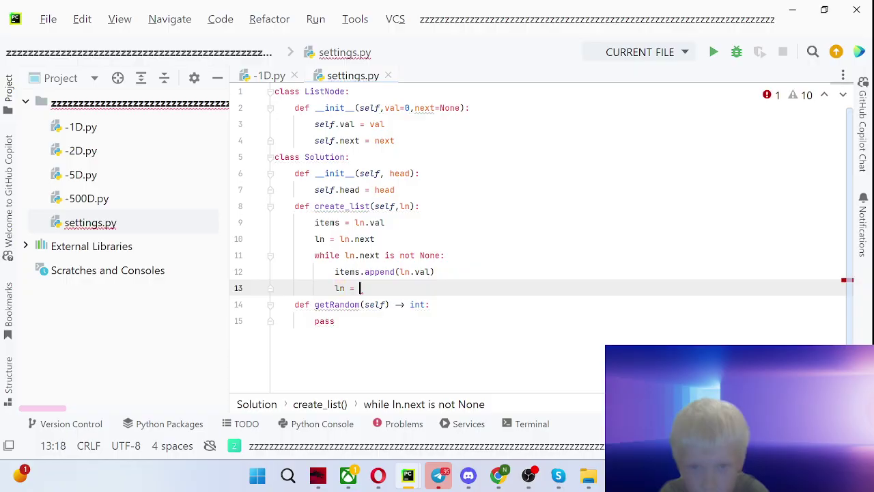
text(ln.next)
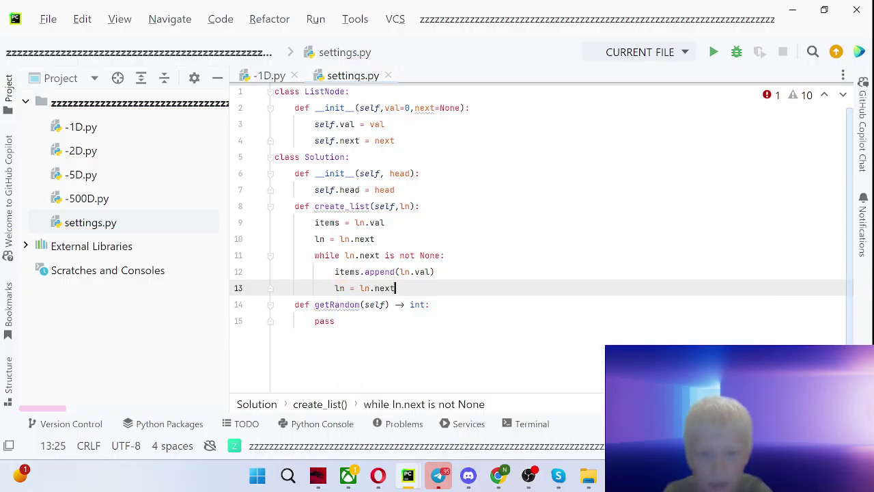
key(Return)
key(shift+Tab)
text(re)
key(Tab)
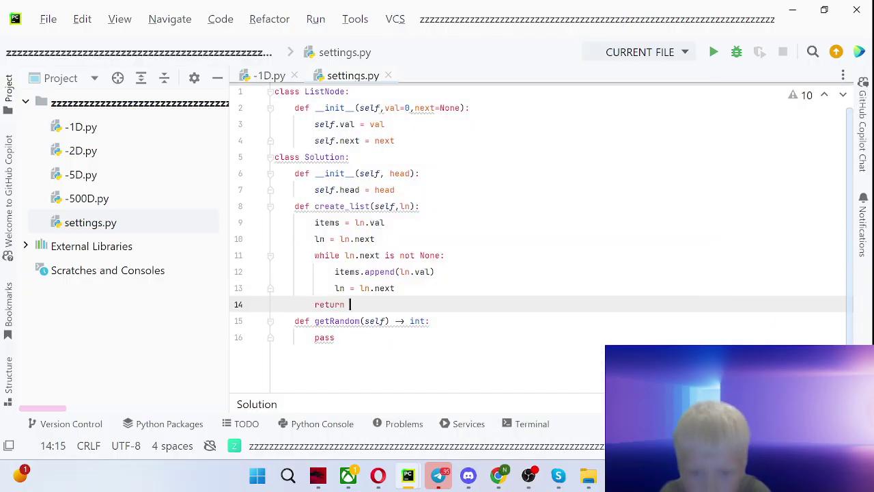
text(it)
key(Tab)
key(Down)
key(Down)
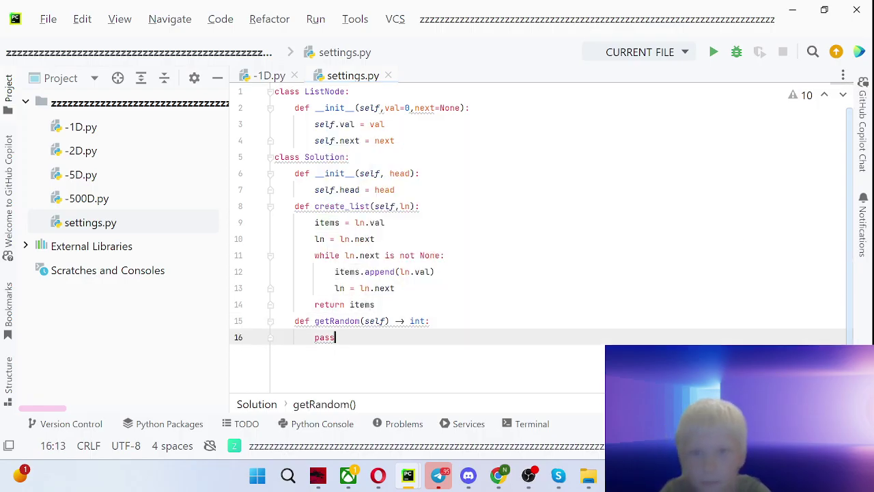
Add an unindented print(Solution()) line at the end of the file
key(Return)
key(shift+Tab)
key(shift+Tab)
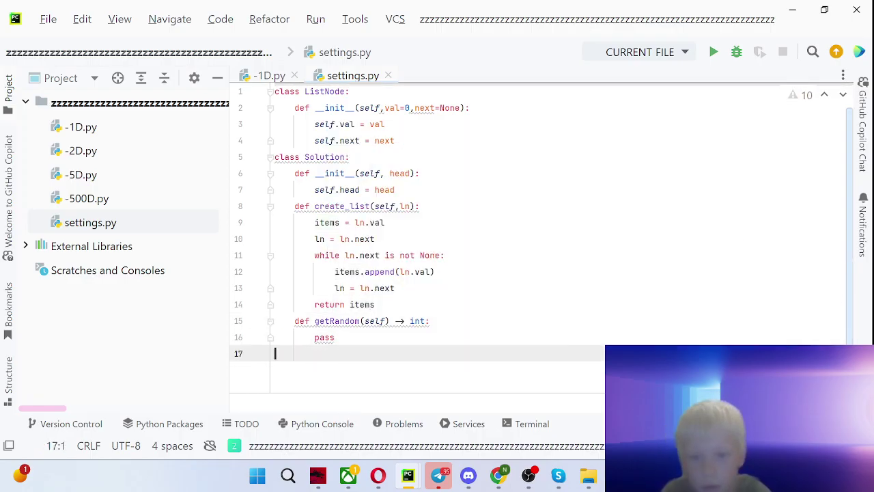
text(prin)
key(Tab)
text(Solut)
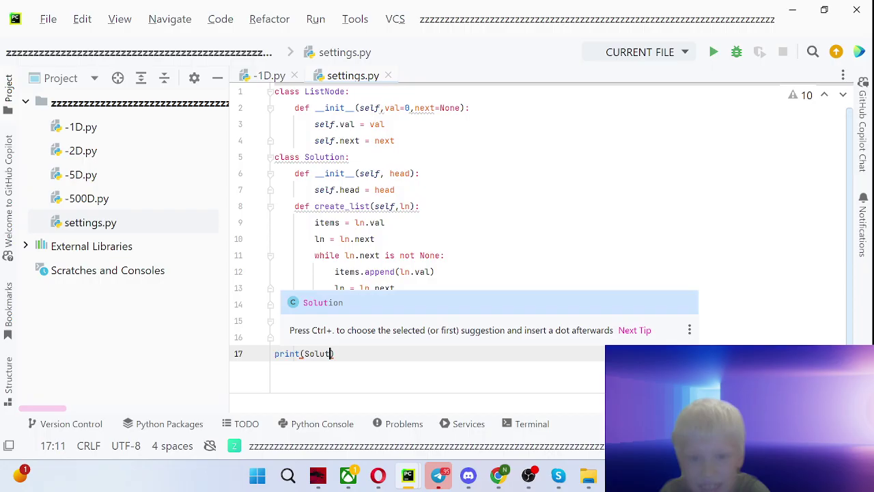
text(ion)
key(Return)
key(BackSpace)
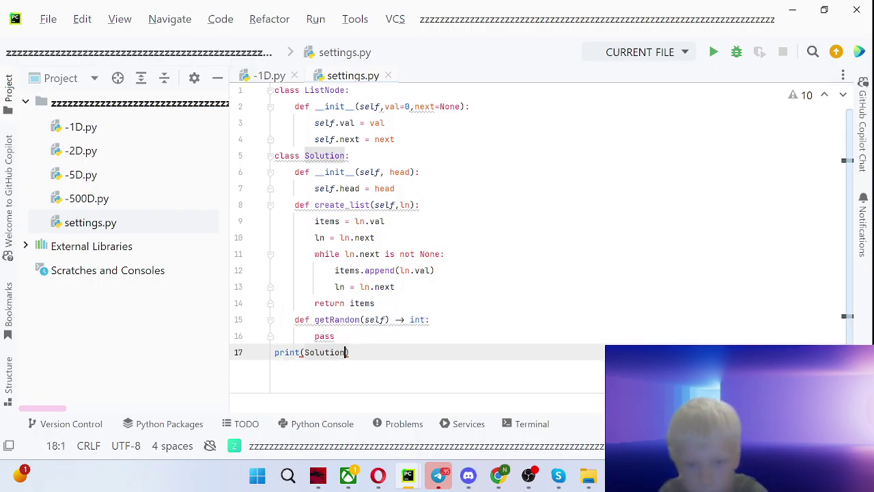
text(()
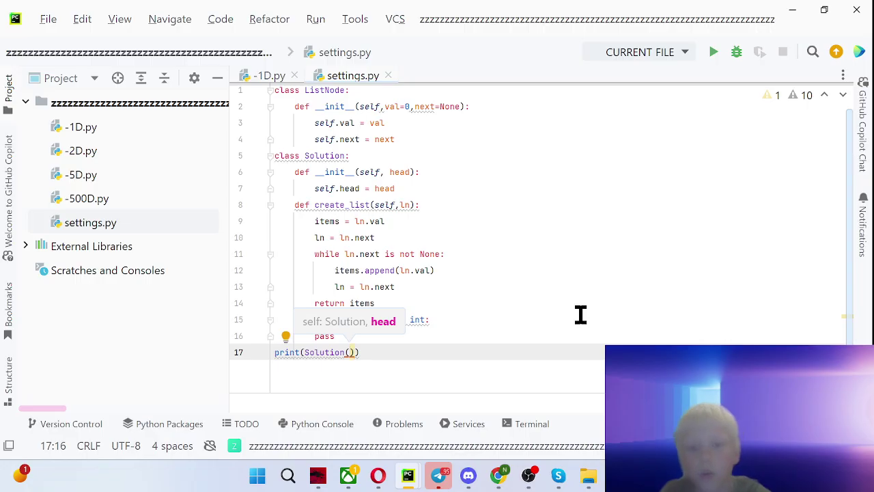
Delete and retype create_list's ln parameter, leaving the caret after pass
double_click(406, 205)
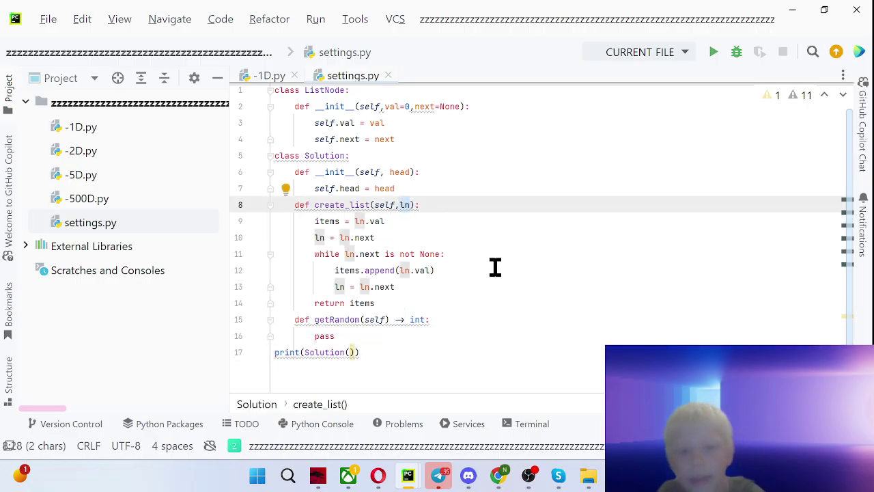
key(BackSpace)
key(BackSpace)
key(Up)
key(Down)
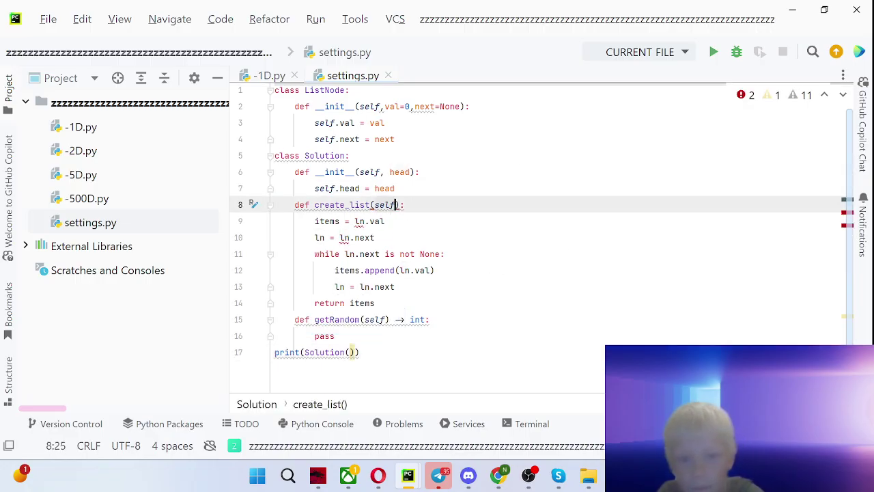
key(Down)
key(Down)
key(Down)
key(Down)
key(Up)
key(Up)
key(Up)
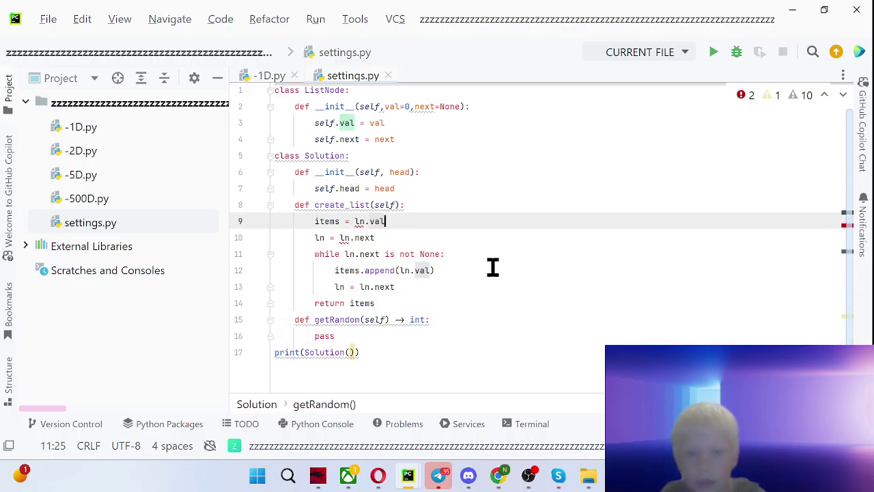
key(Up)
text(,)
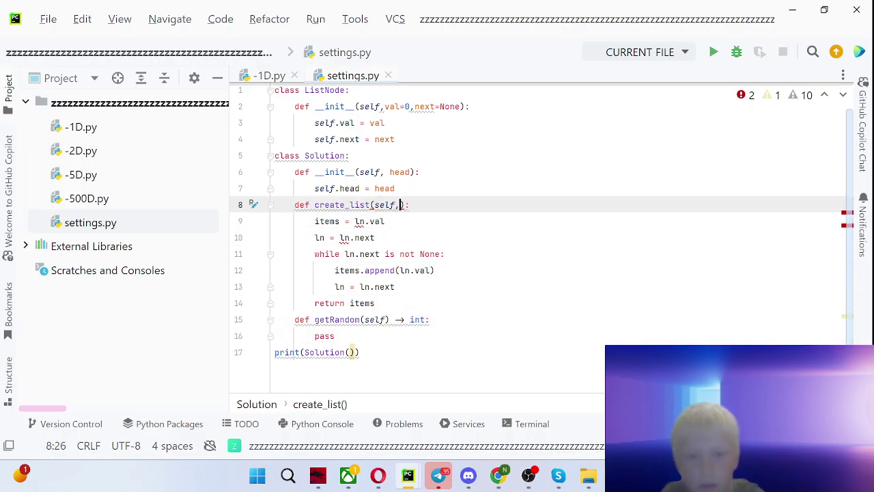
text(ln)
click(357, 336)
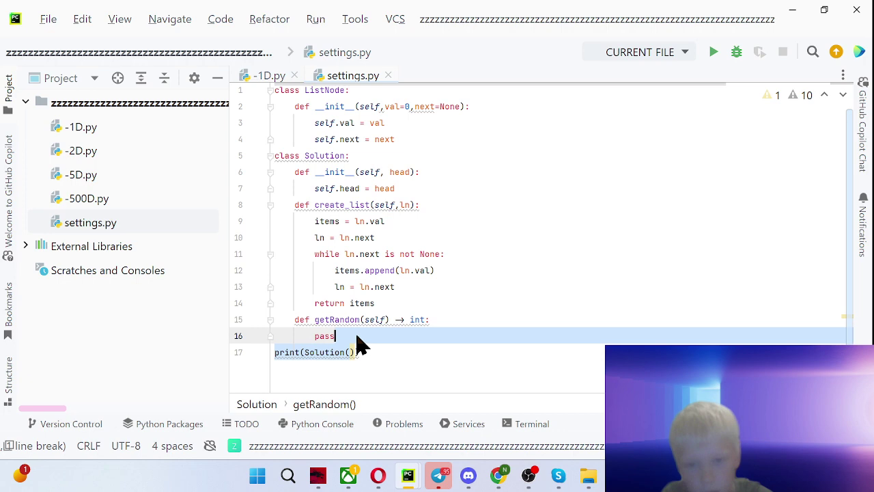
Add l = ListNode(1,ListNode(2,ListNode(100))) on the line above the print
key(Return)
key(BackSpace)
text(l =)
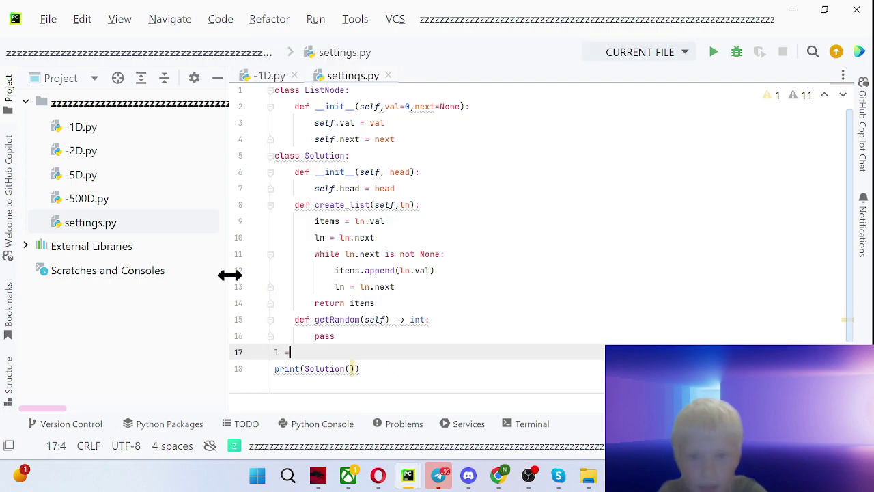
text(Lis)
key(Tab)
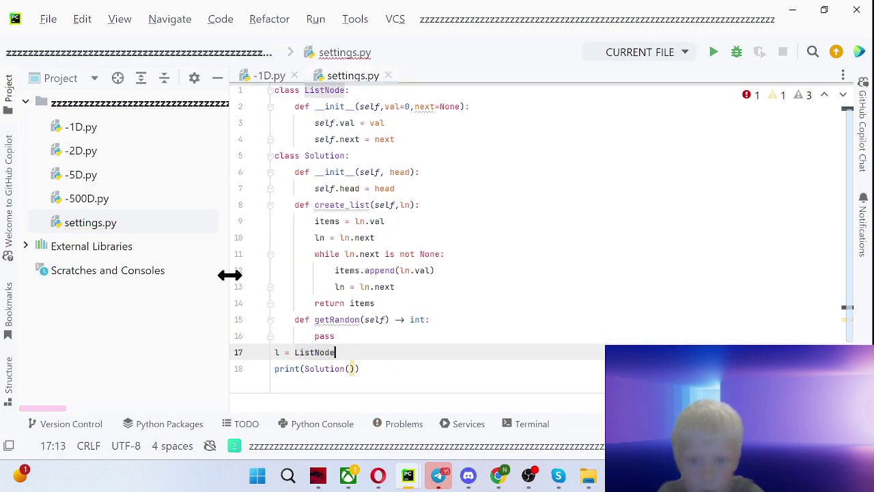
text((1,)
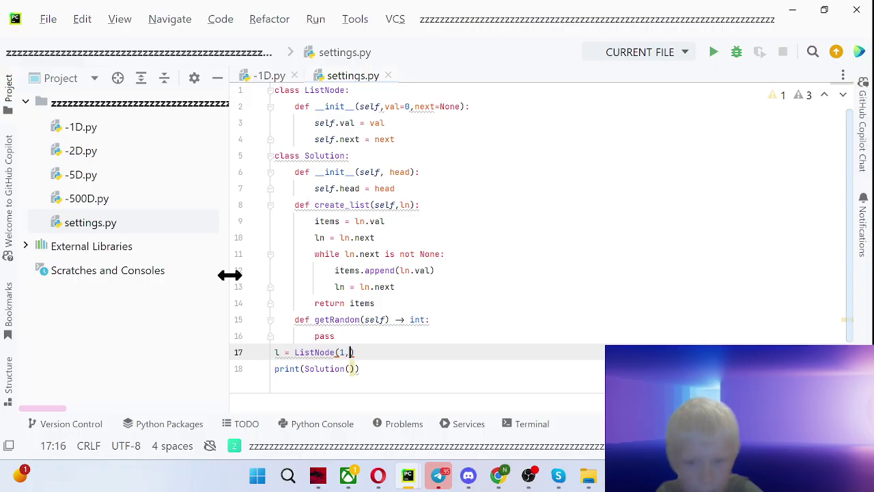
text(Lis)
key(Tab)
text(2)
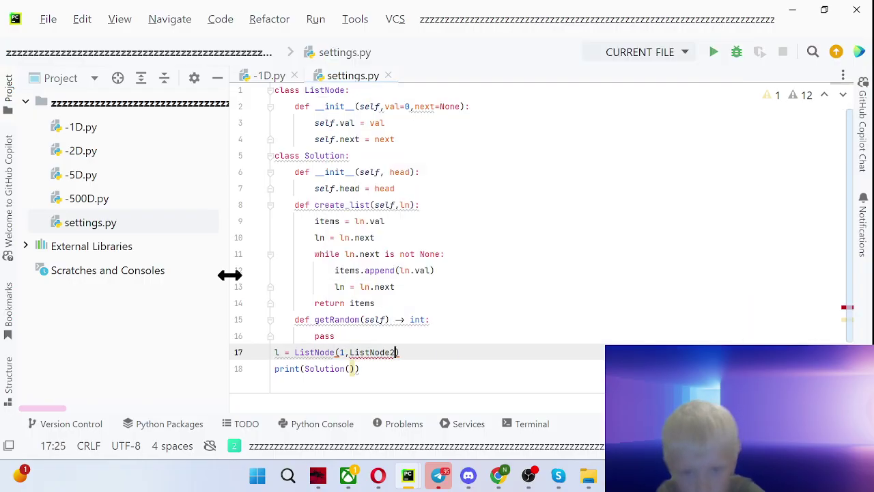
key(BackSpace)
text(()
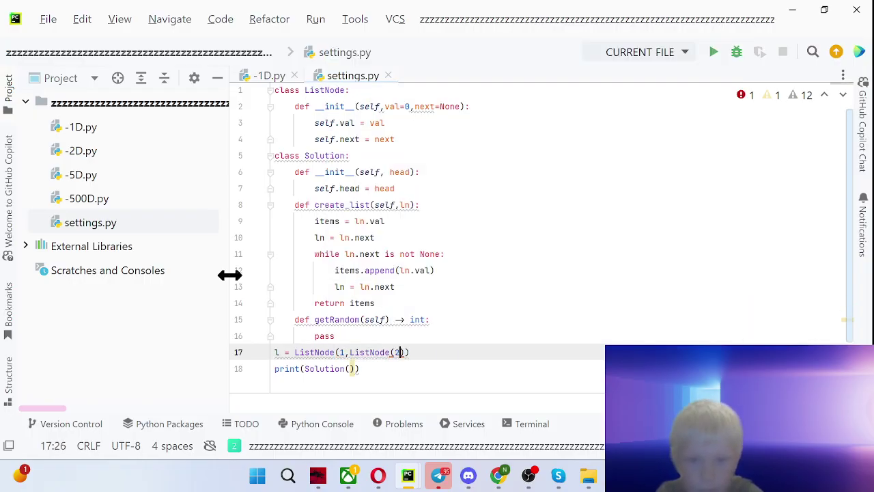
key(Down)
key(Up)
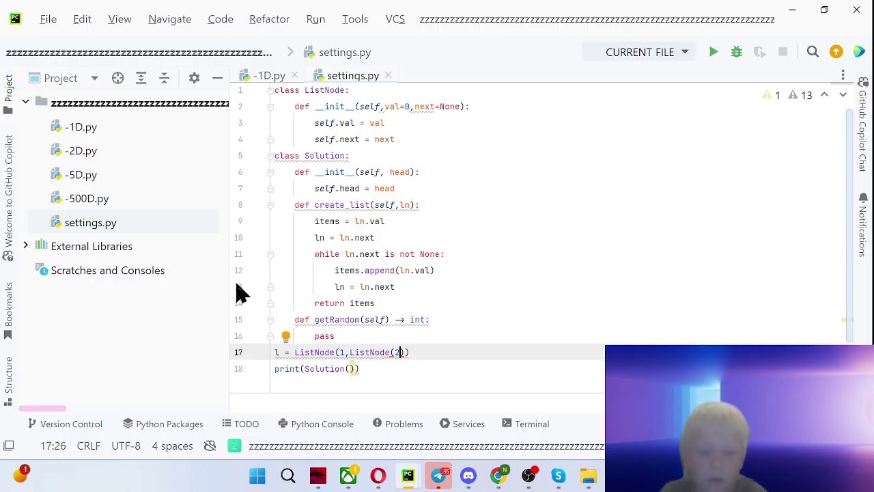
text(,Li)
key(Tab)
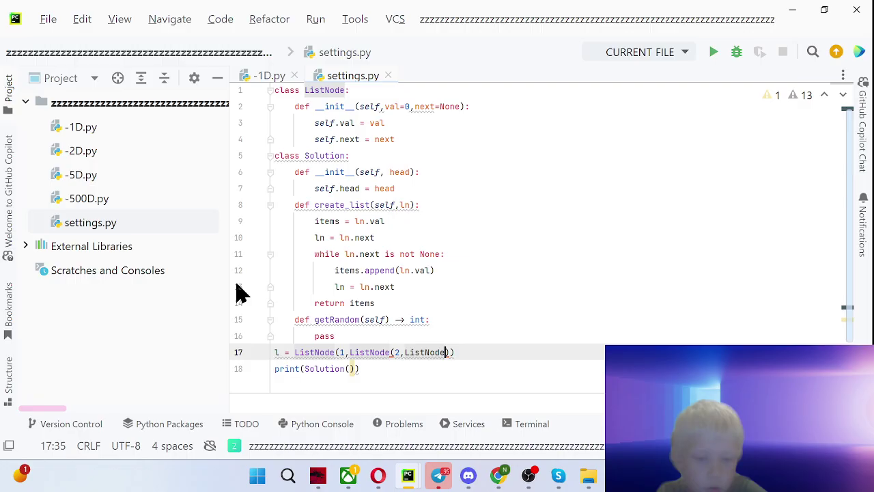
text((100)
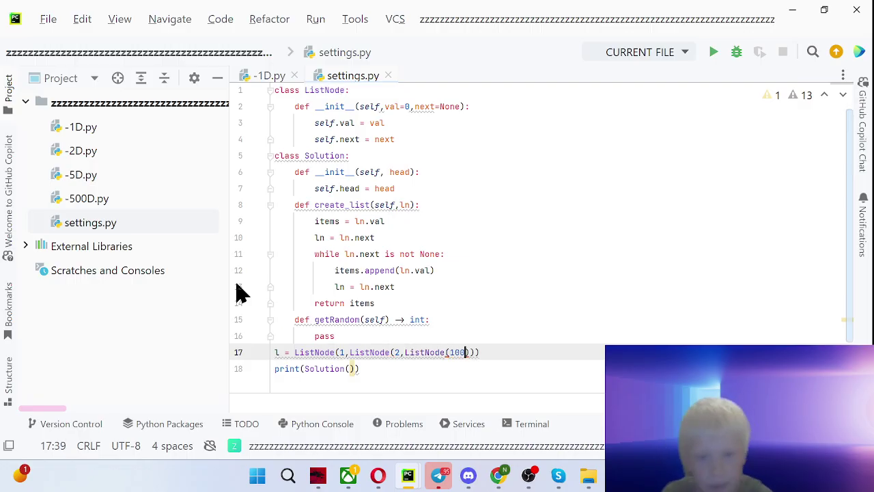
Change the print to print(Solution(l).create_list(l)) and run the script
key(Down)
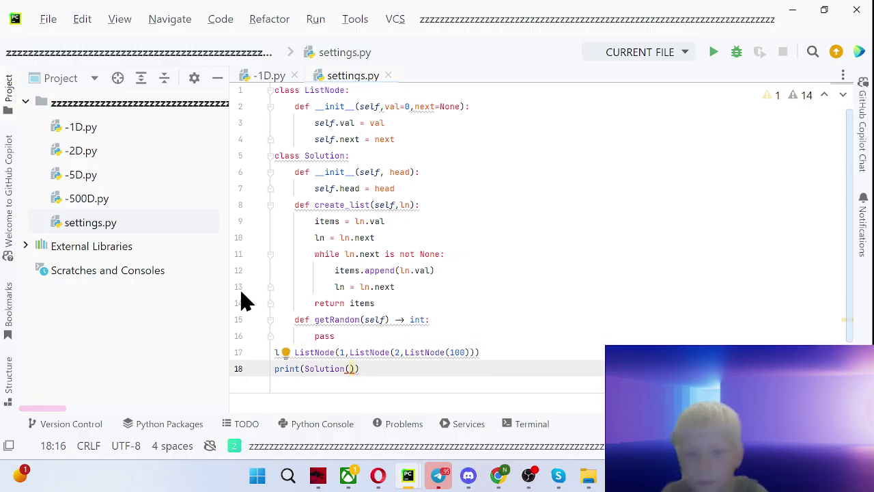
text(l)
text(.cre)
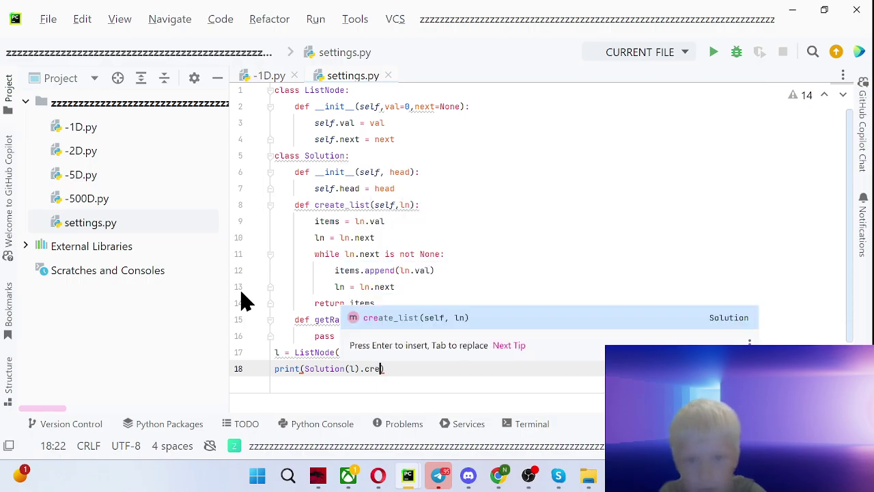
key(Tab)
text(l)
key(shift+F10)
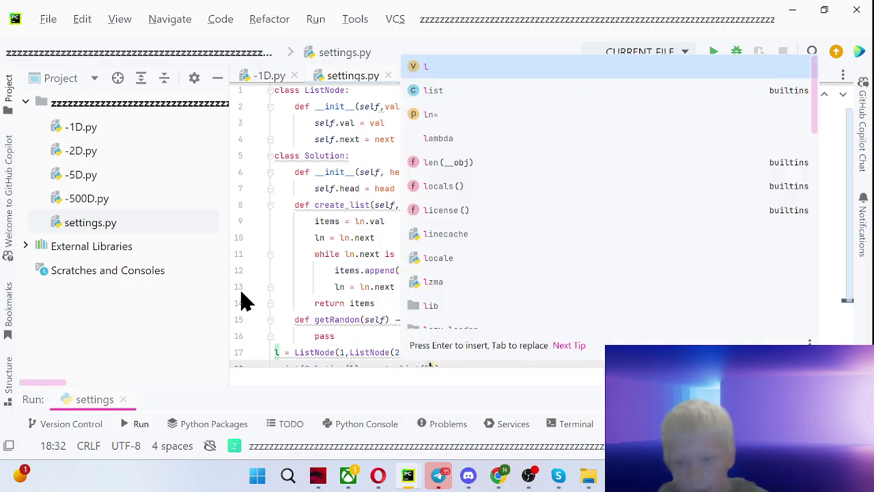
key(Escape)
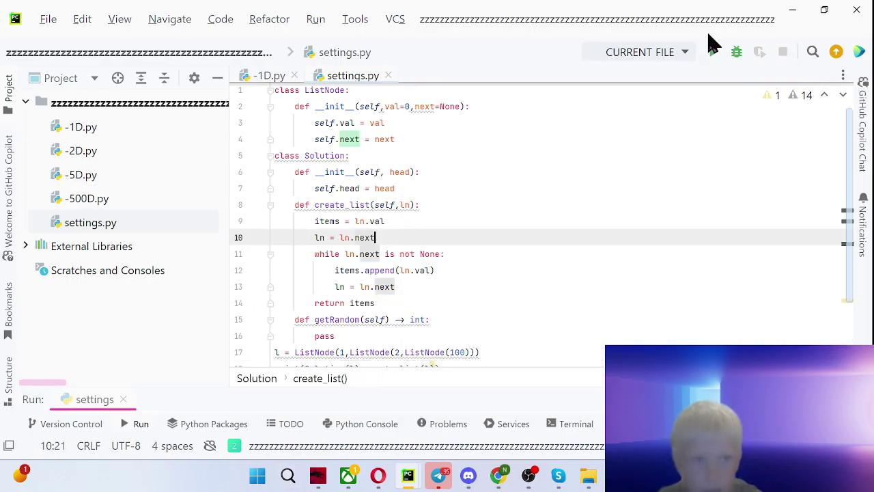
mouse_move(561, 386)
mouse_down()
mouse_move(598, 127)
mouse_move(666, 396)
mouse_up()
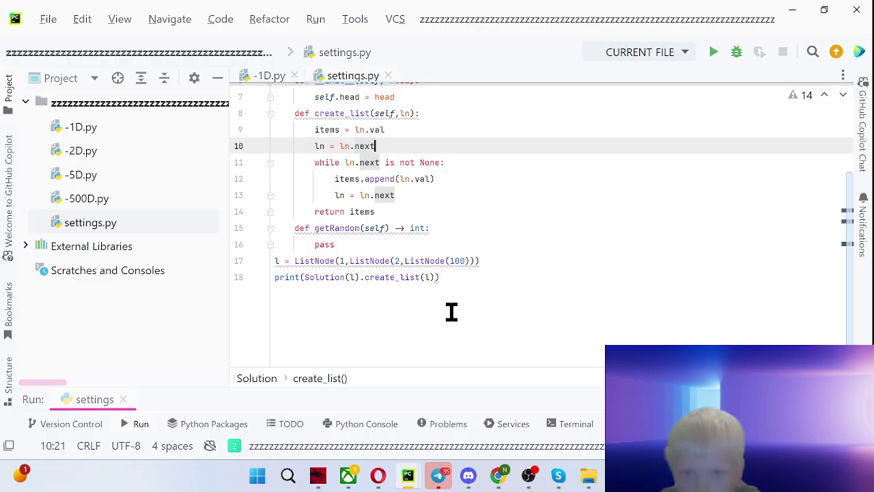
scroll(451, 312, up, 3)
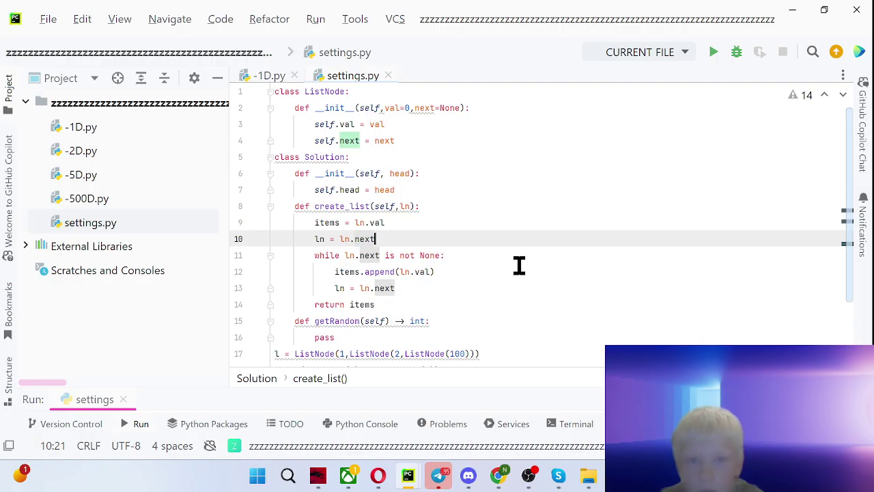
scroll(512, 275, down, 3)
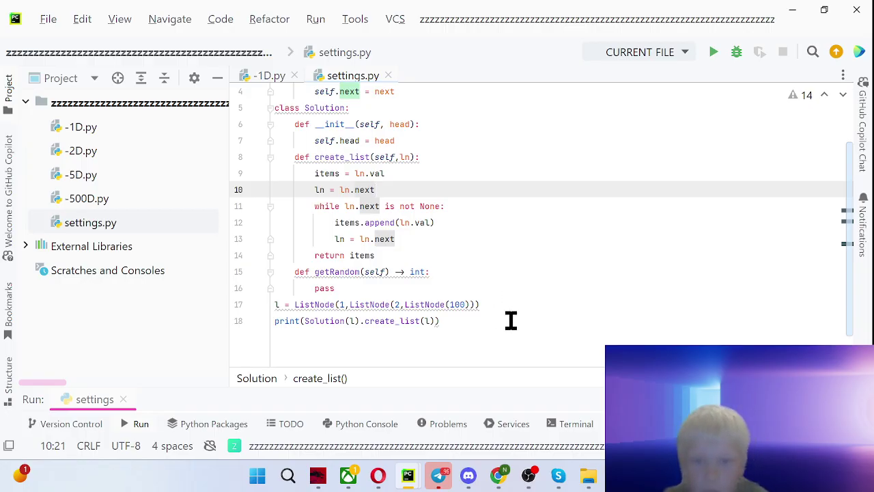
mouse_move(451, 385)
mouse_down()
mouse_move(534, 162)
mouse_move(539, 396)
mouse_up()
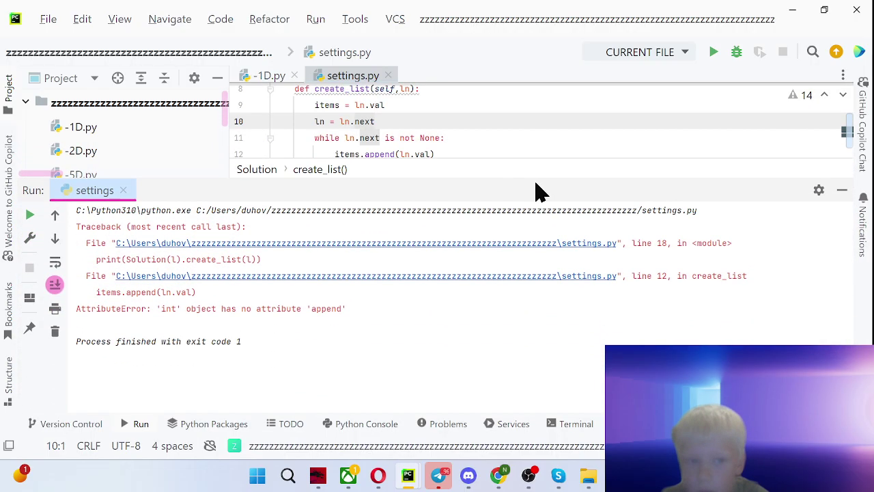
Insert a print(ln.val) debug line before the append, rerun, and read the output
click(465, 178)
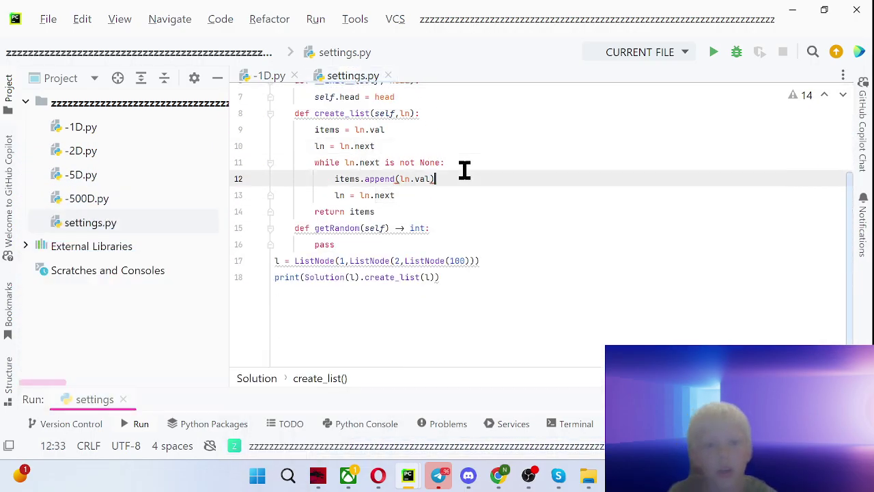
click(478, 162)
key(Return)
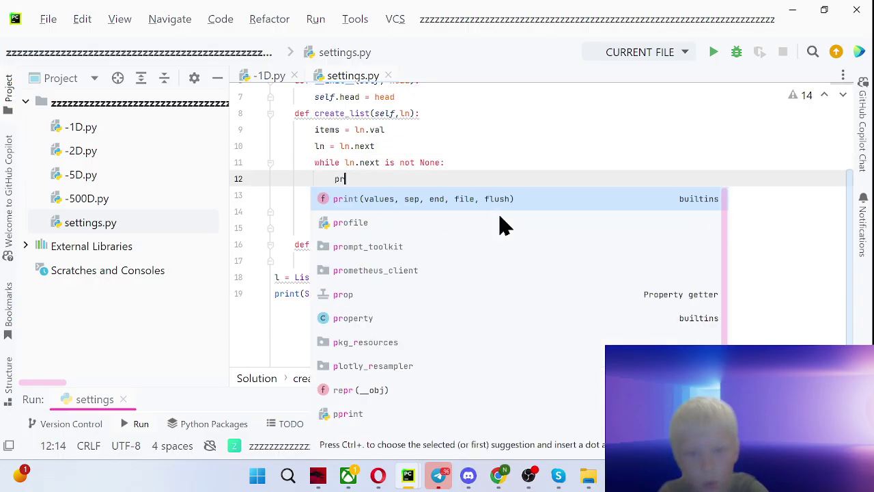
text(print(ln.val)
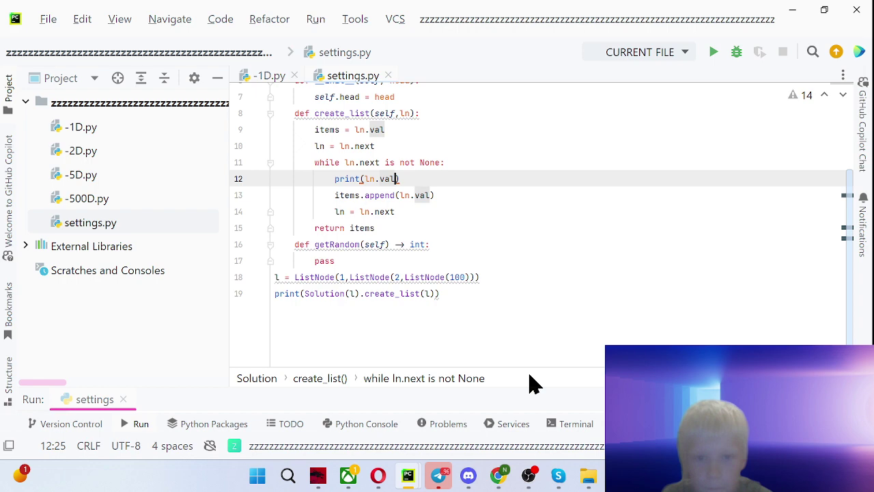
drag(519, 389, 553, 203)
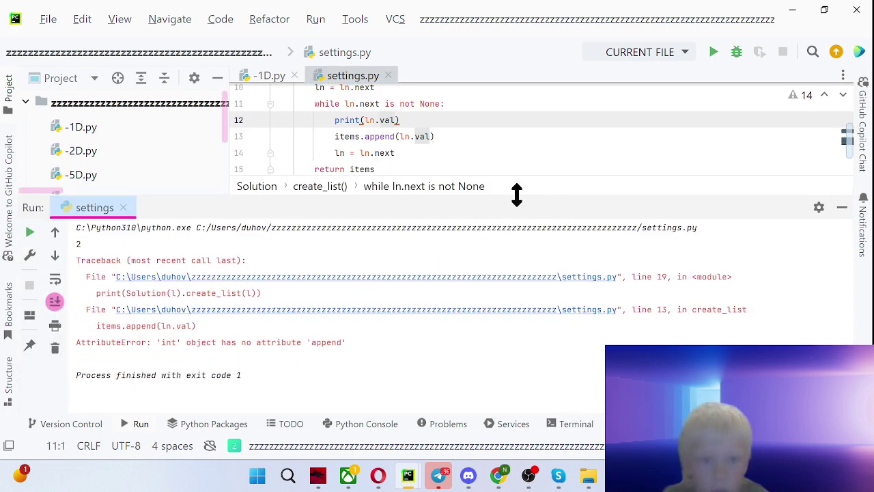
drag(521, 196, 571, 409)
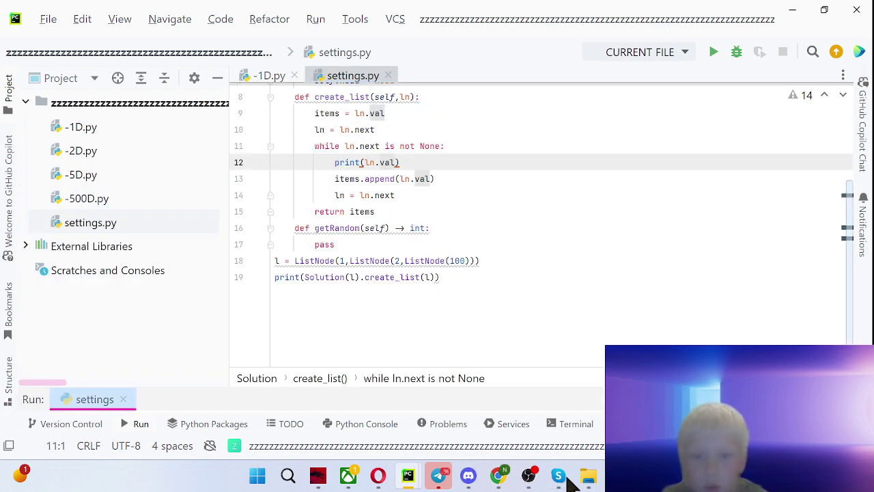
Rerun the script, then delete the print(ln.val) debug line
double_click(457, 260)
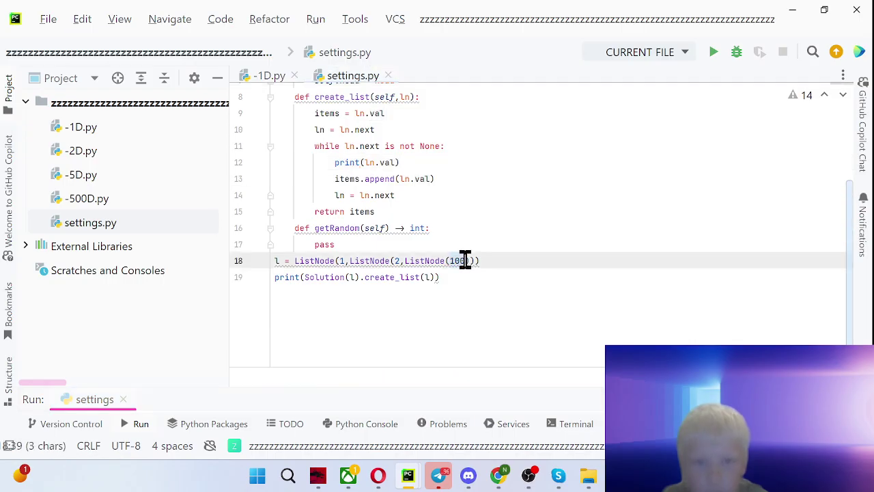
click(463, 178)
click(378, 145)
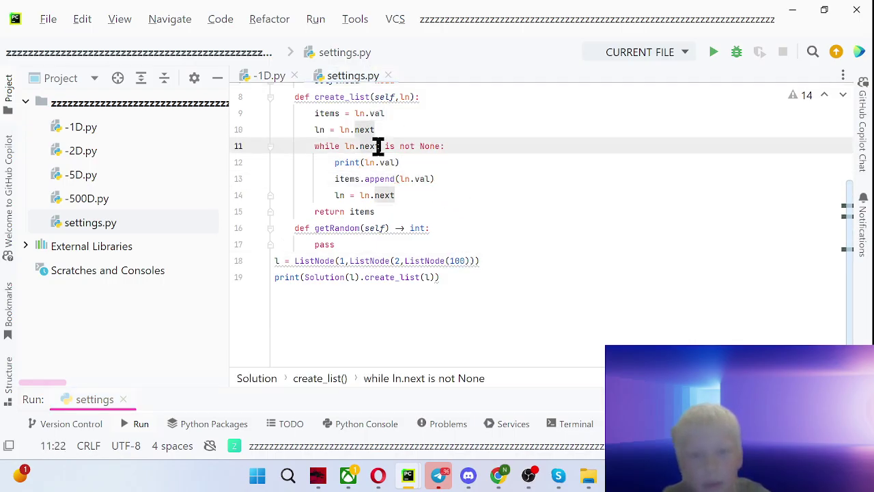
text(.next)
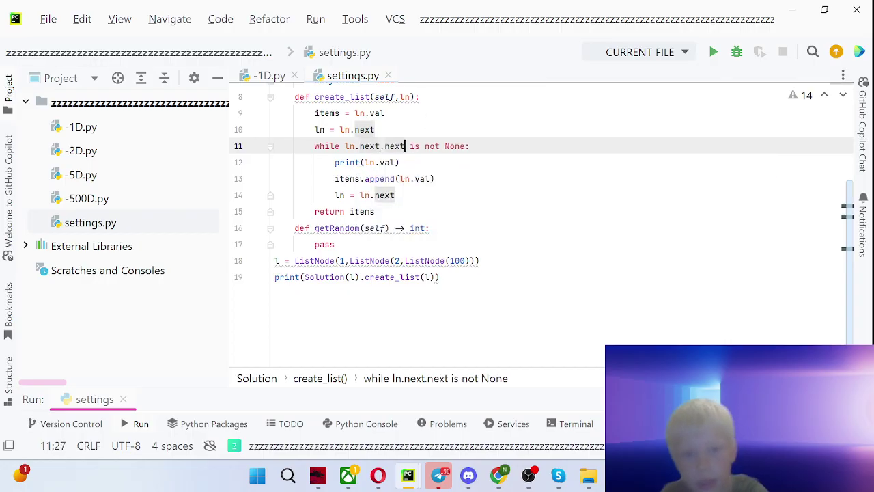
key(shift+F10)
mouse_move(564, 263)
mouse_down()
mouse_move(567, 130)
mouse_move(566, 377)
mouse_up()
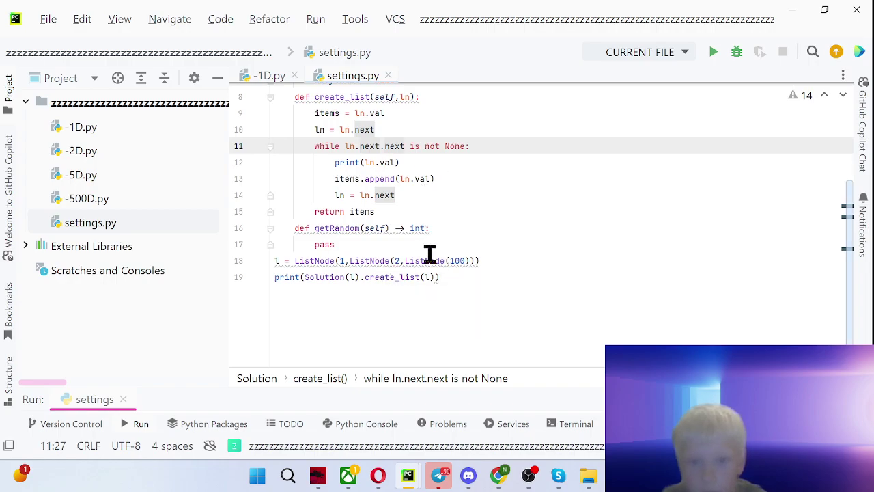
click(429, 164)
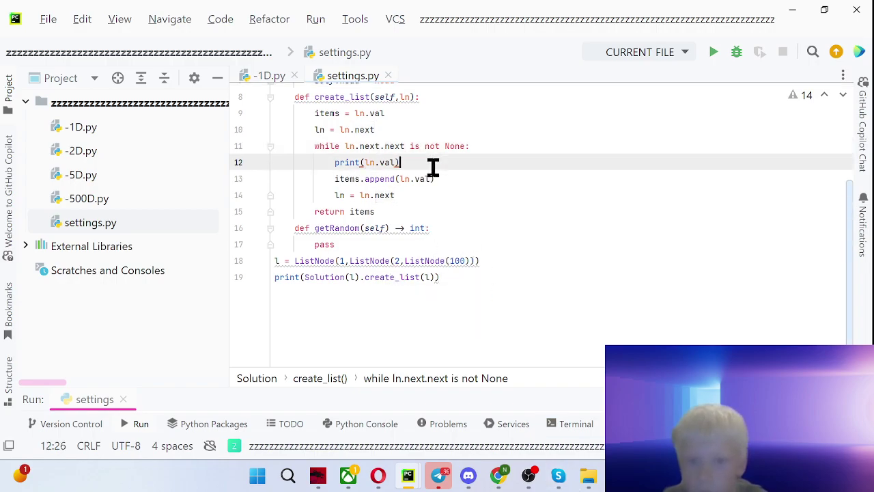
key(ctrl+y)
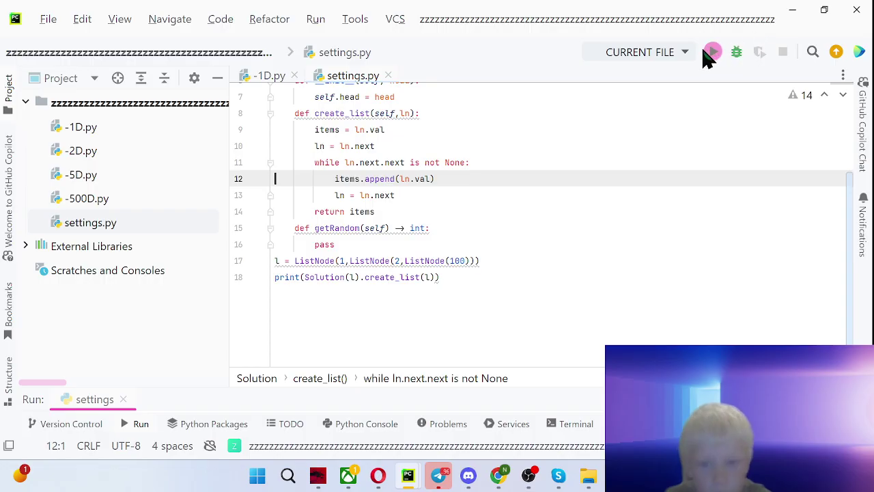
mouse_move(590, 390)
mouse_down()
mouse_move(705, 290)
mouse_move(706, 349)
mouse_up()
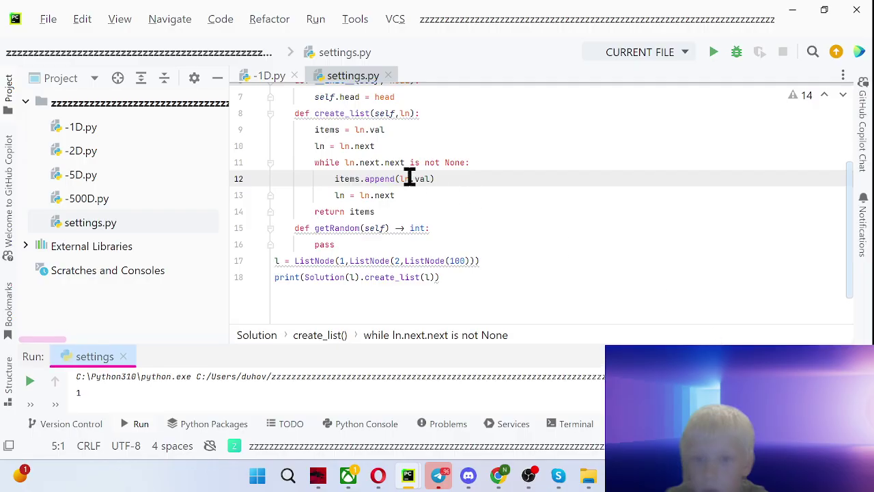
Change the while condition to check ln itself and rerun, printing [1, 2, 100]
drag(387, 130, 357, 131)
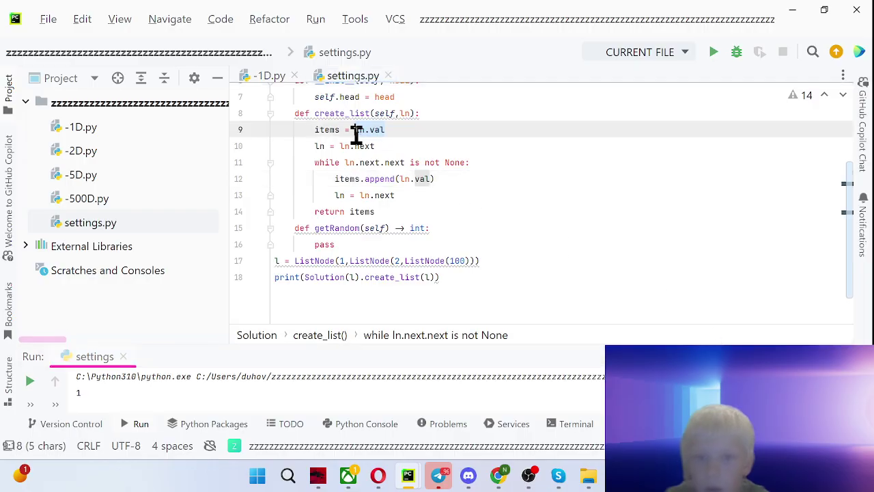
text([)
click(405, 163)
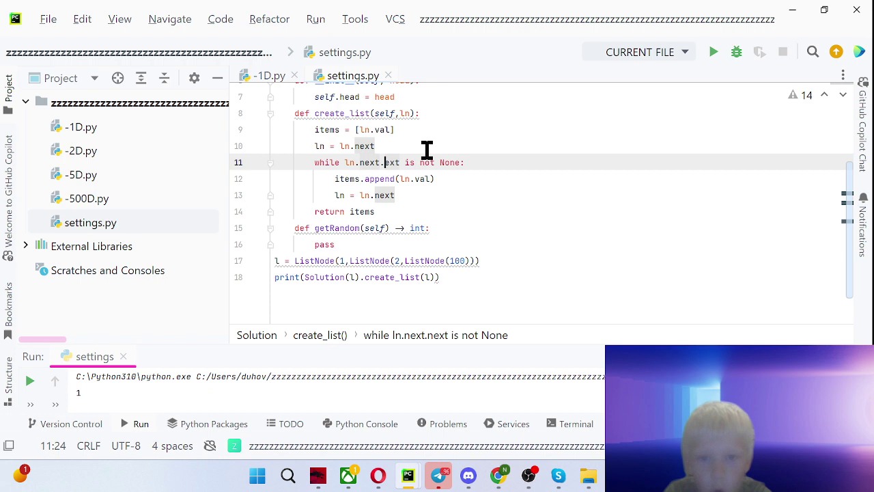
key(BackSpace)
key(BackSpace)
key(BackSpace)
text(t)
key(BackSpace)
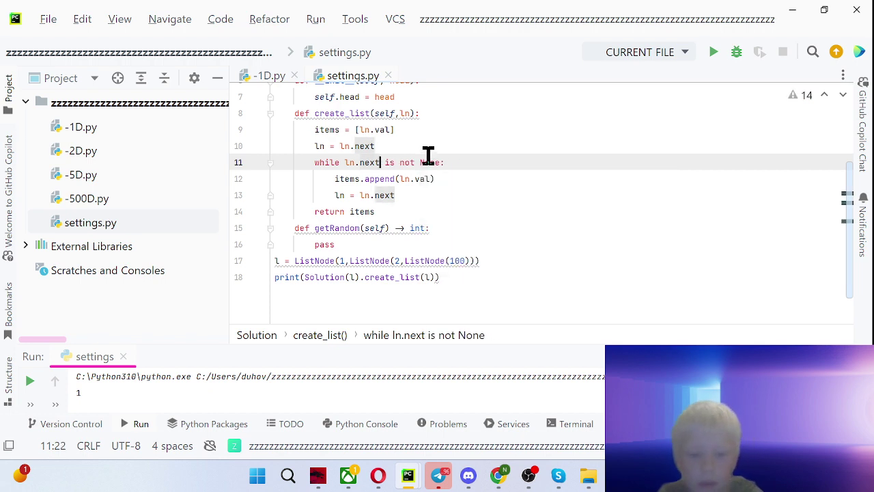
key(shift+F10)
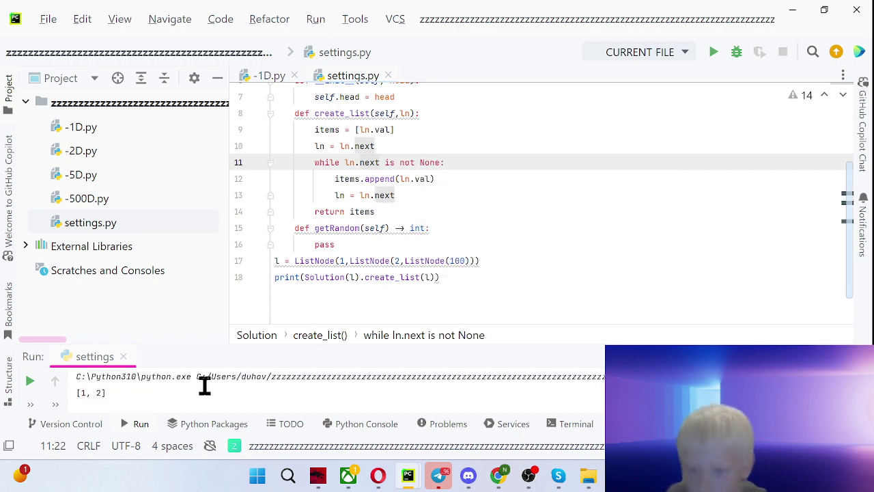
key(BackSpace)
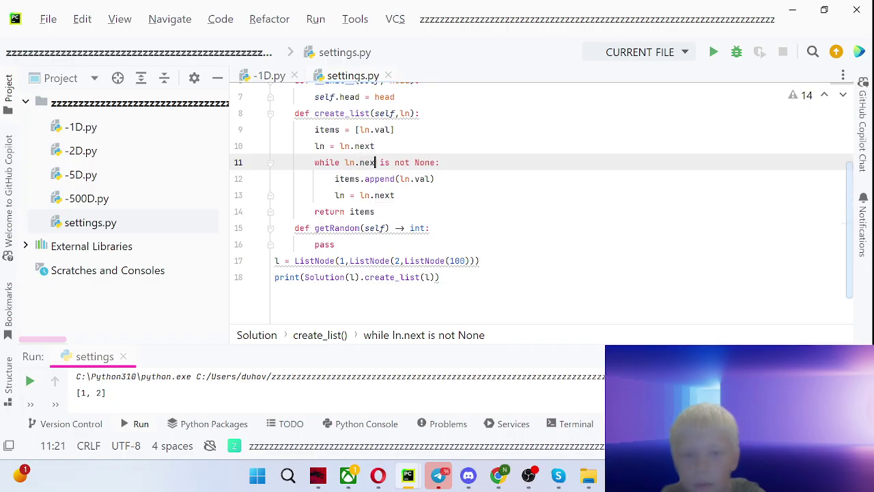
key(BackSpace)
key(BackSpace)
key(BackSpace)
key(shift+F10)
scroll(478, 205, up, 3)
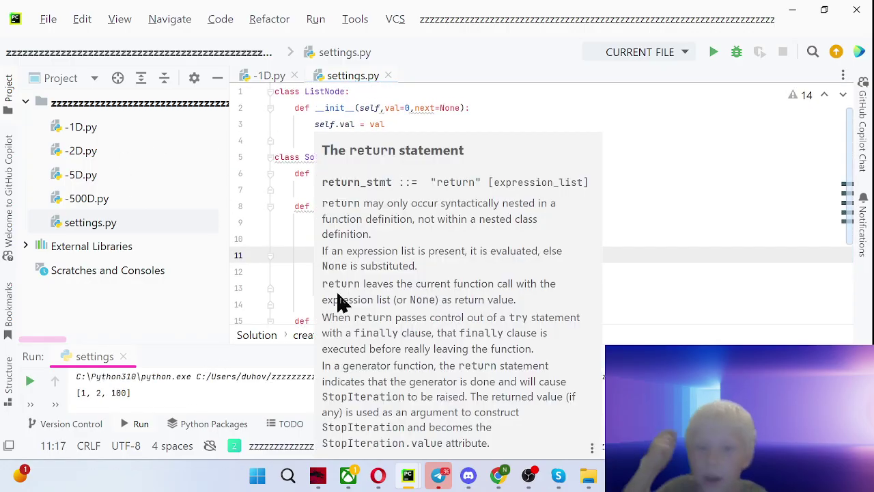
scroll(383, 204, down, 3)
scroll(410, 211, down, 3)
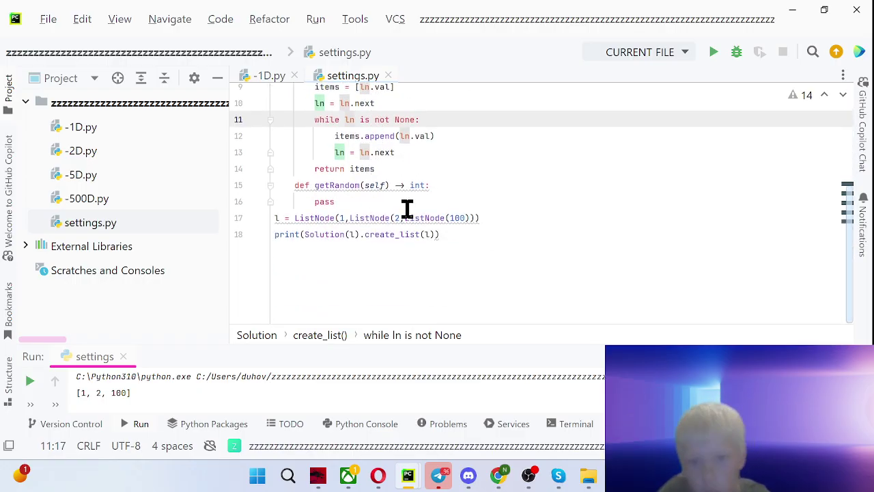
drag(334, 202, 274, 119)
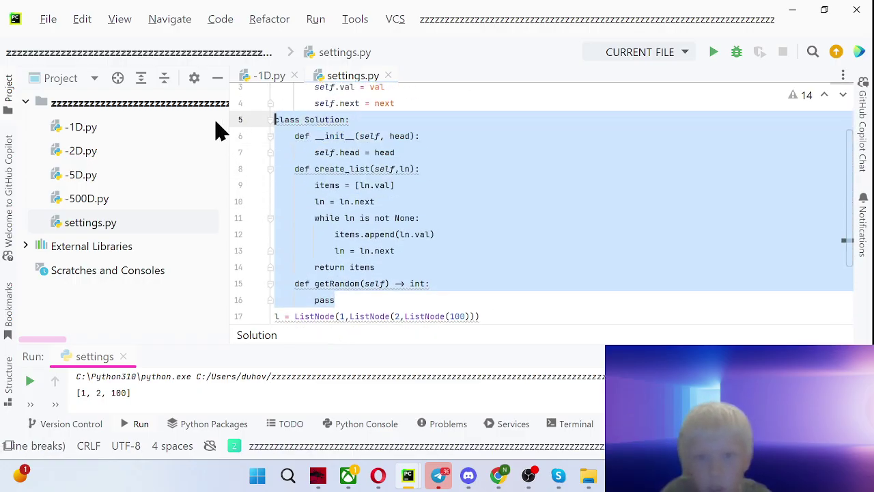
Replace LeetCode's starter code with the copied Solution and add 'from random import choice'
key(ctrl+c)
key(alt+Tab)
key(ctrl+a)
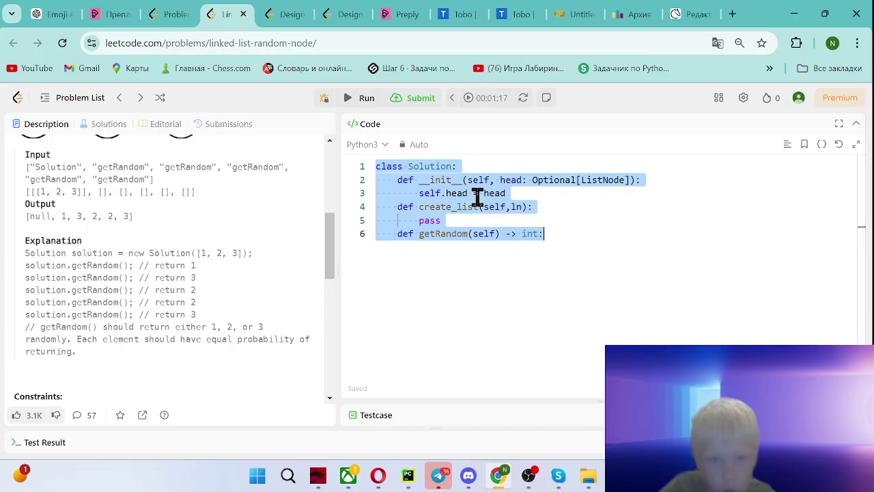
key(ctrl+v)
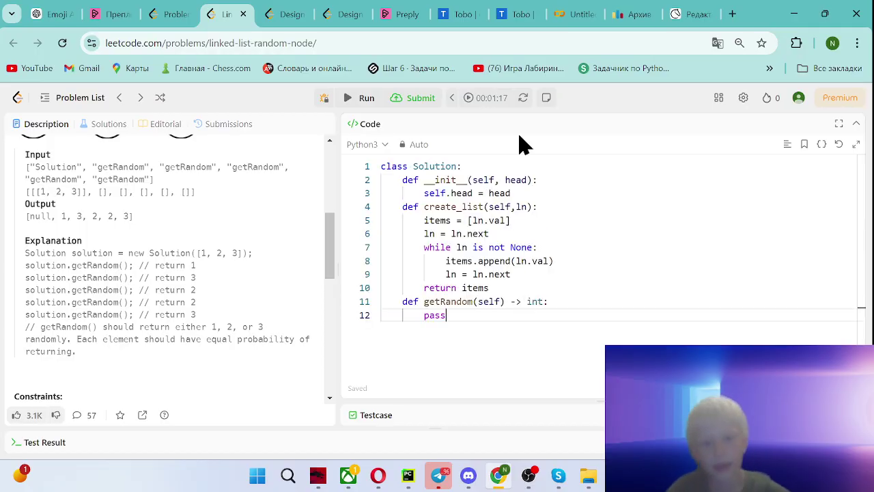
key(Return)
key(ctrl+Home)
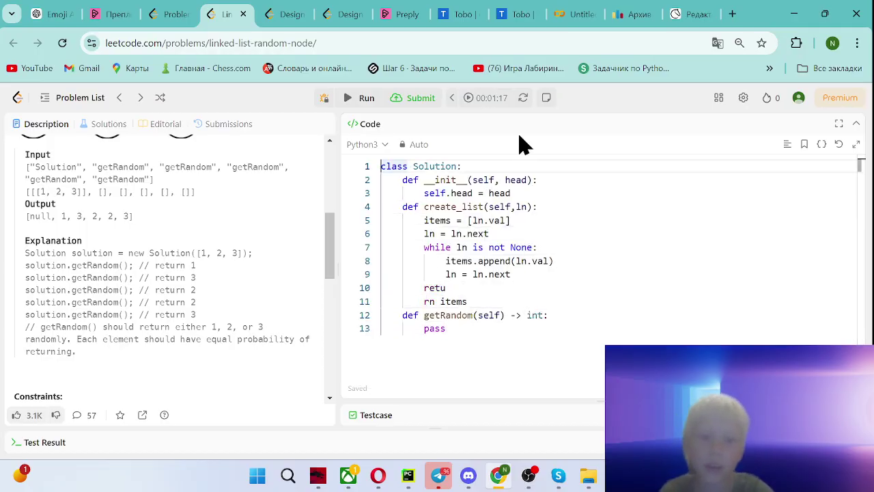
key(Return)
text(f)
key(BackSpace)
text(from random import choice)
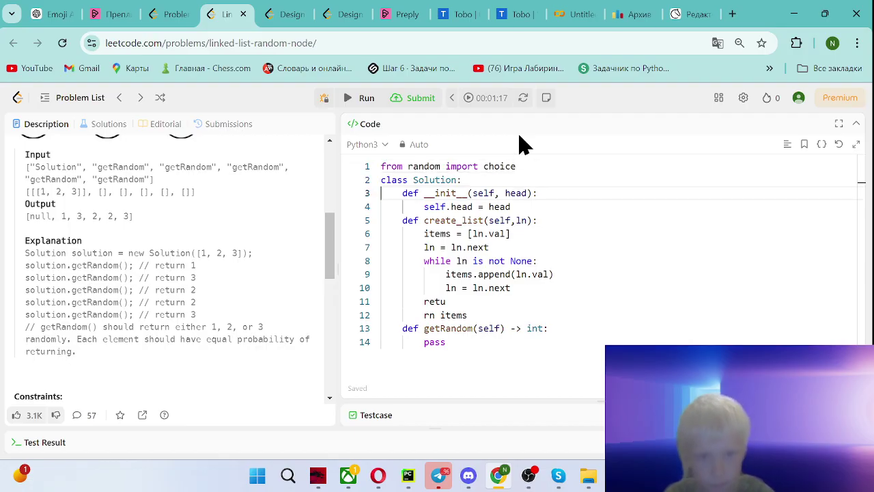
Make getRandom return choice(self.create_list(self.head)) and select all the code
key(Down)
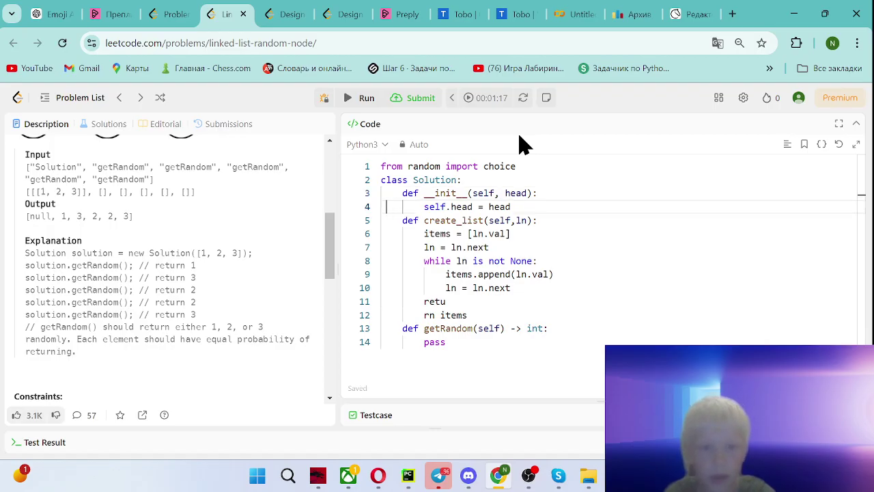
key(Down)
key(Down)
key(Down)
key(End)
key(BackSpace)
key(BackSpace)
key(BackSpace)
key(BackSpace)
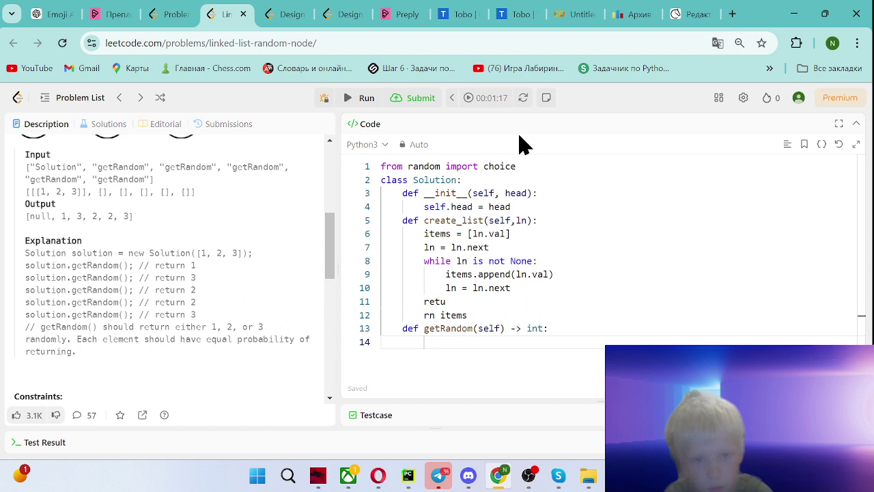
text(self.create_ll)
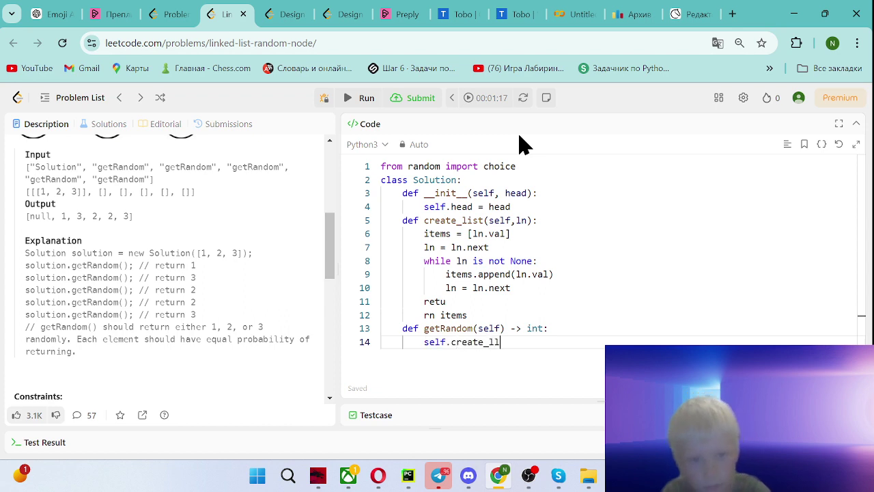
text(st()
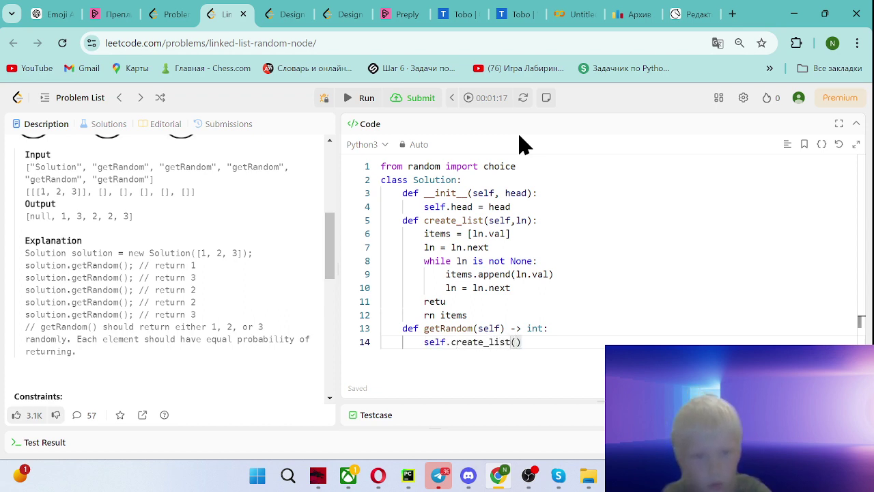
text(f.head)
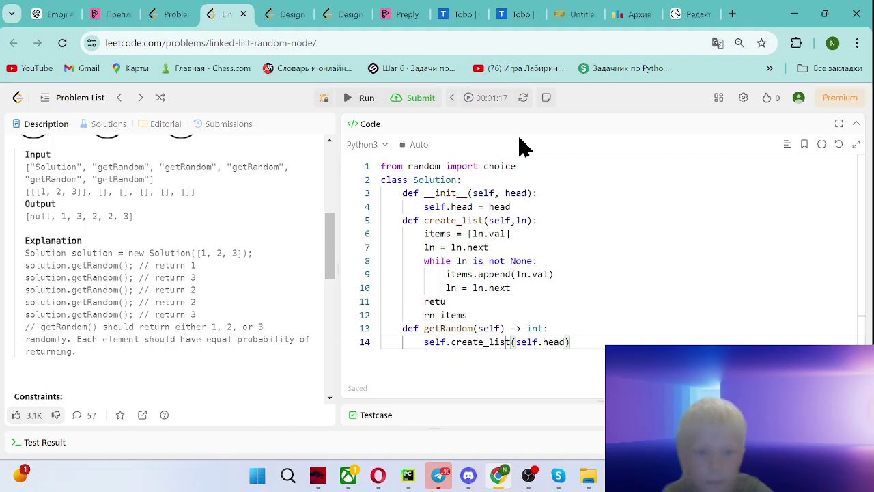
key(Home)
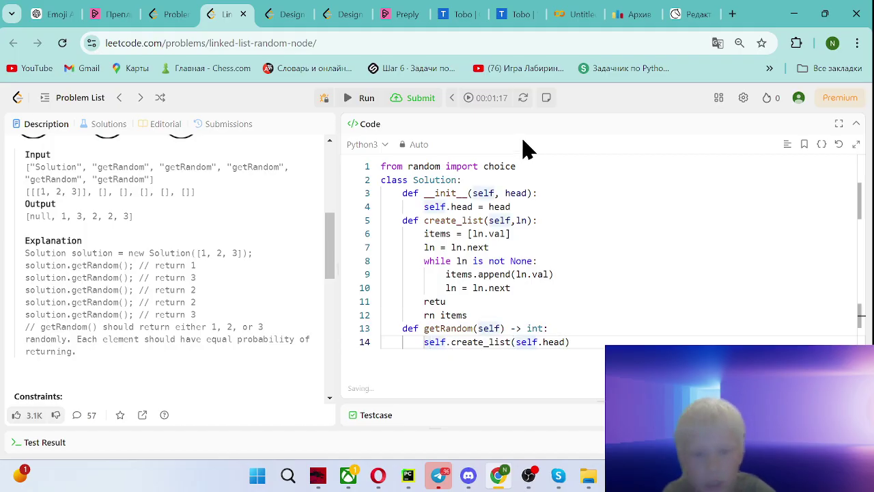
text(return )
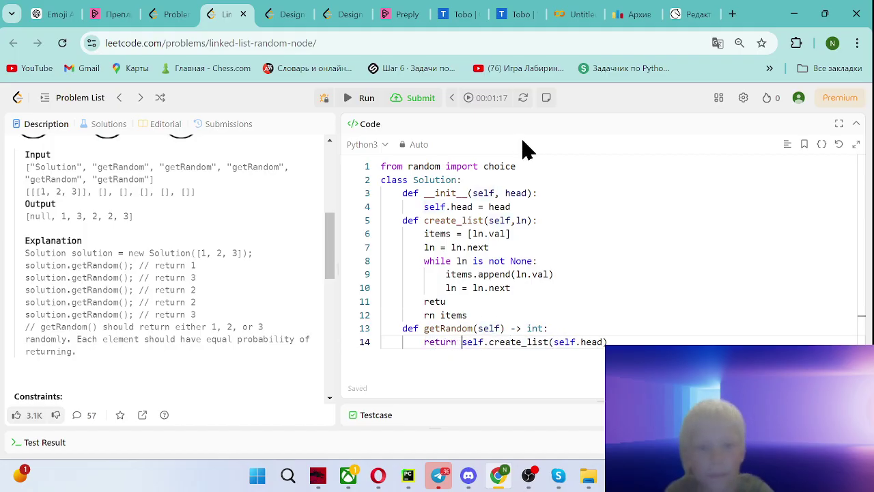
text(choice(1)
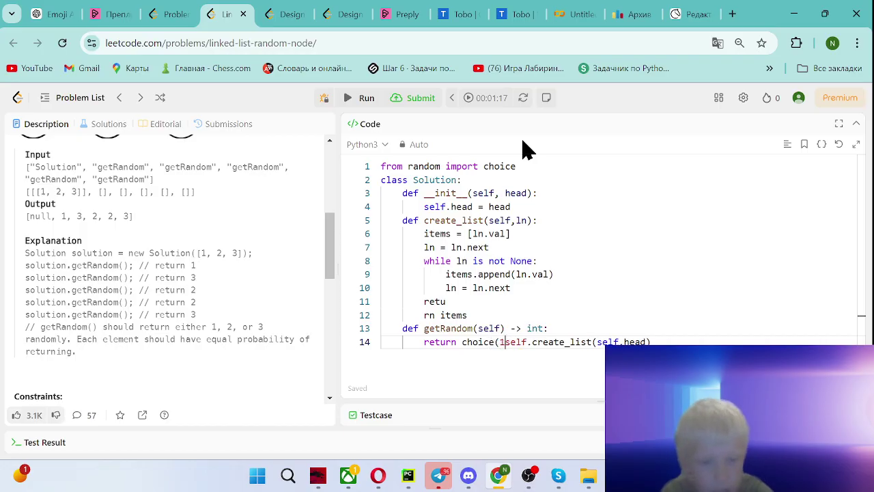
key(BackSpace)
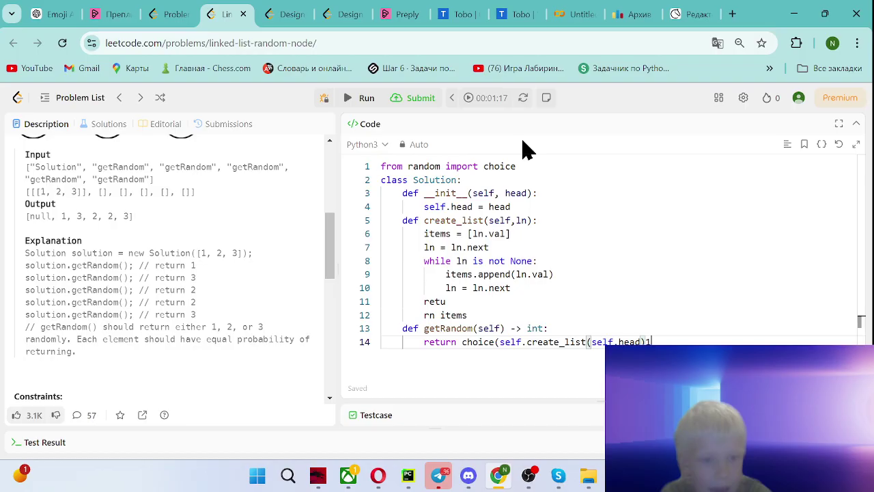
key(BackSpace)
text())
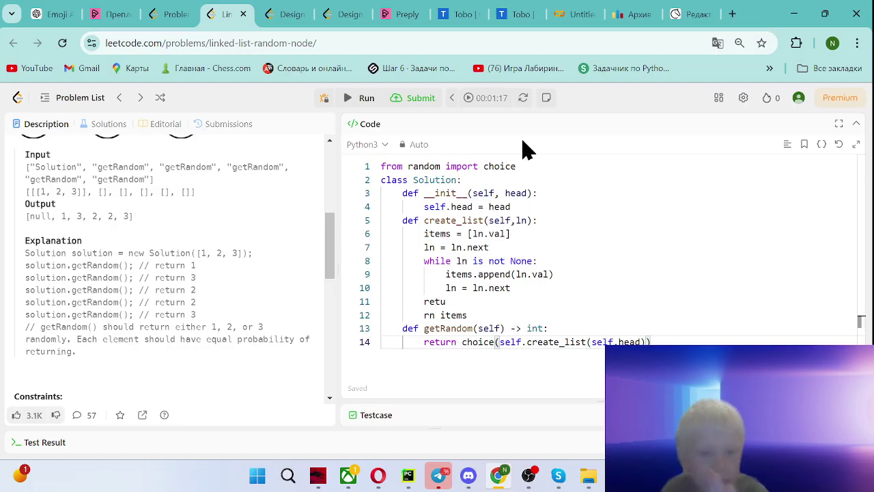
key(ctrl+a)
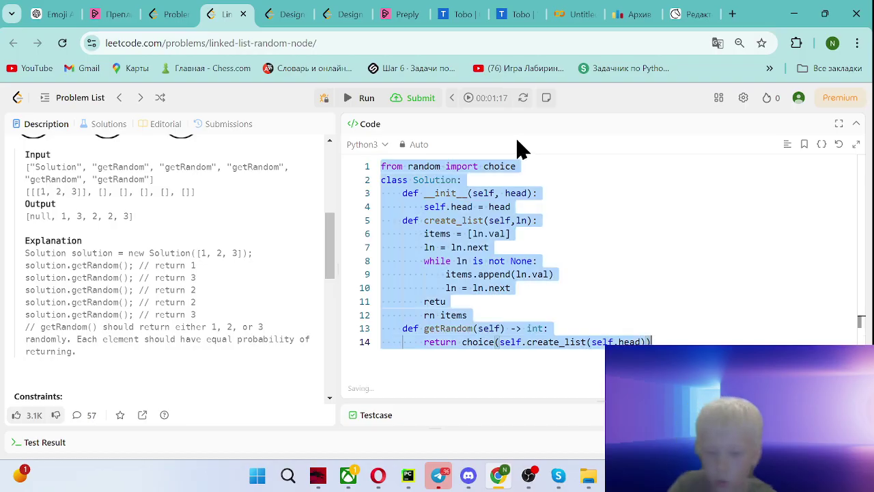
Submit the first solution, then compare the broken return line with the PyCharm code
click(420, 98)
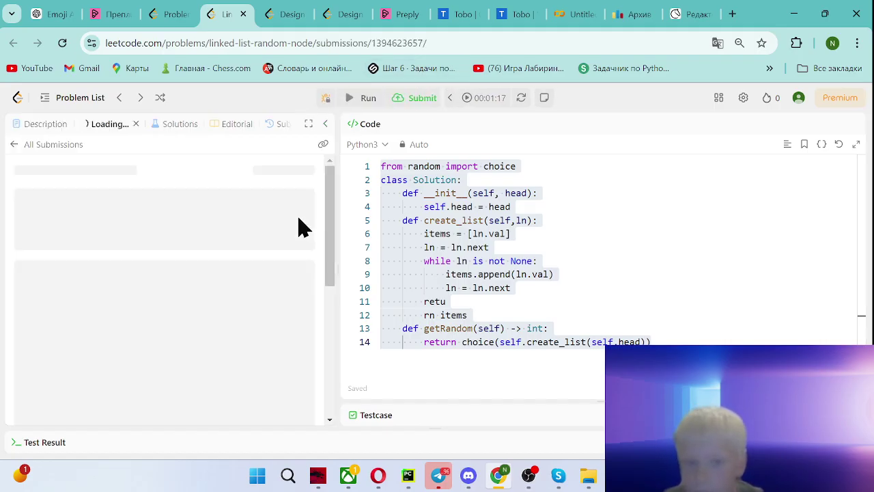
click(474, 313)
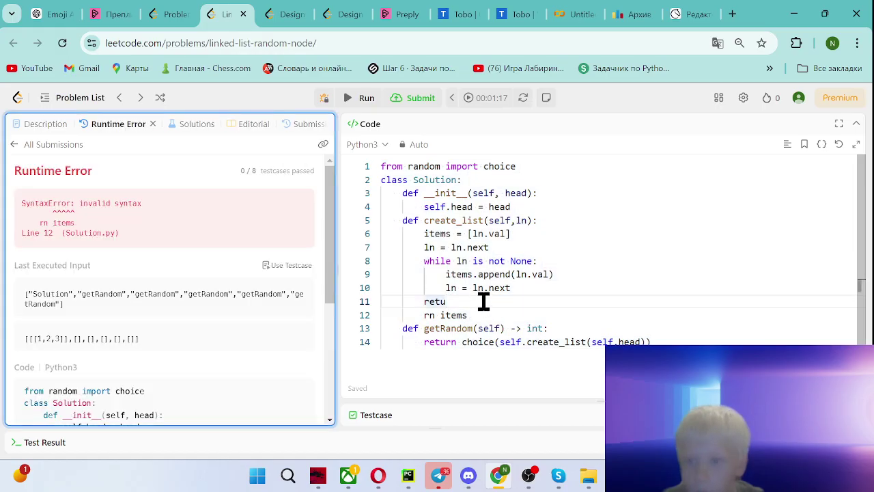
key(ctrl+shift+k)
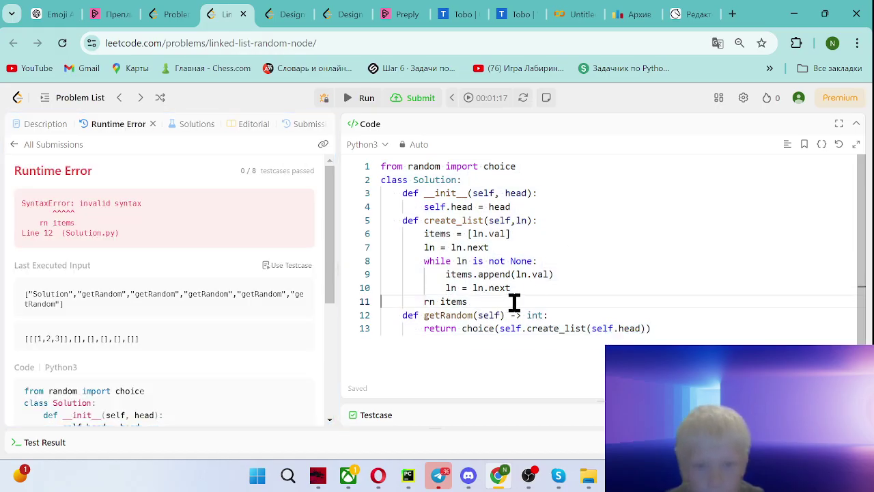
key(alt+Tab)
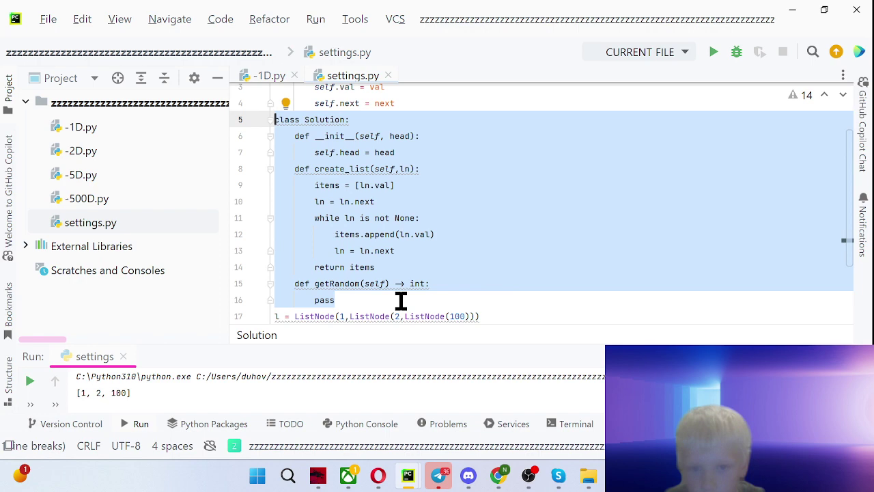
key(alt+Tab)
key(alt+Tab)
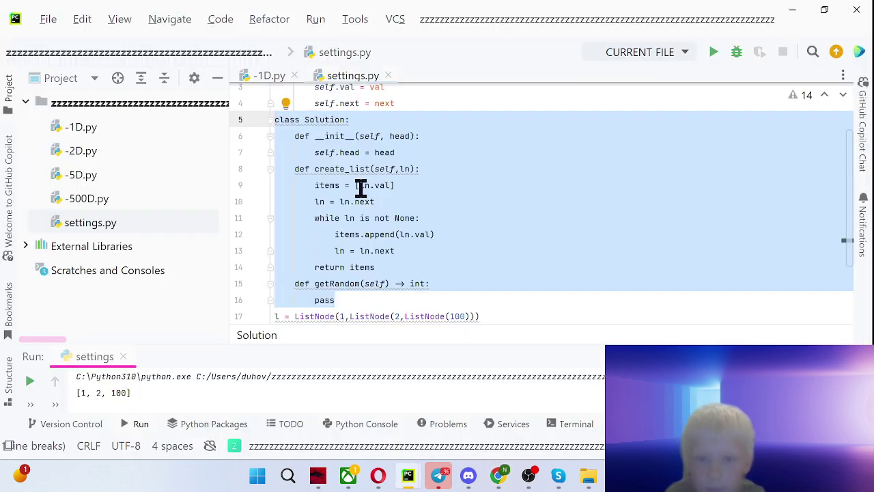
key(alt+Tab)
Rejoin line 11 into 'return items', save, and select all the code
key(ctrl+a)
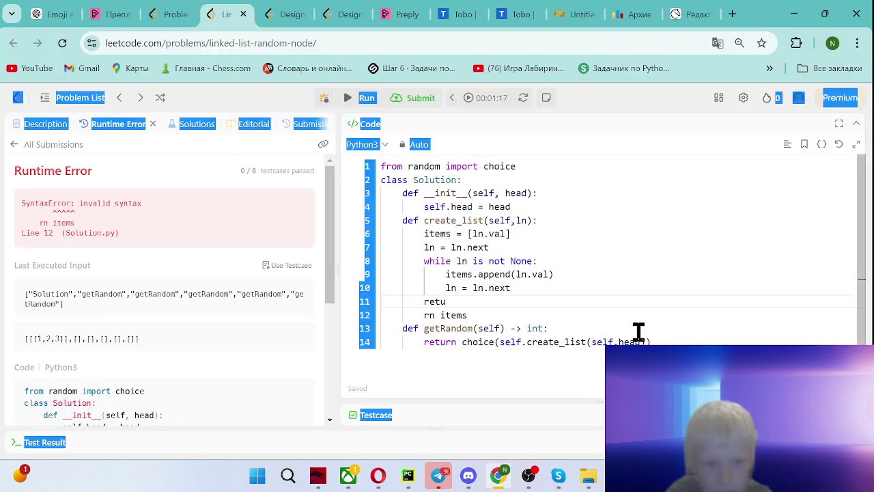
click(475, 311)
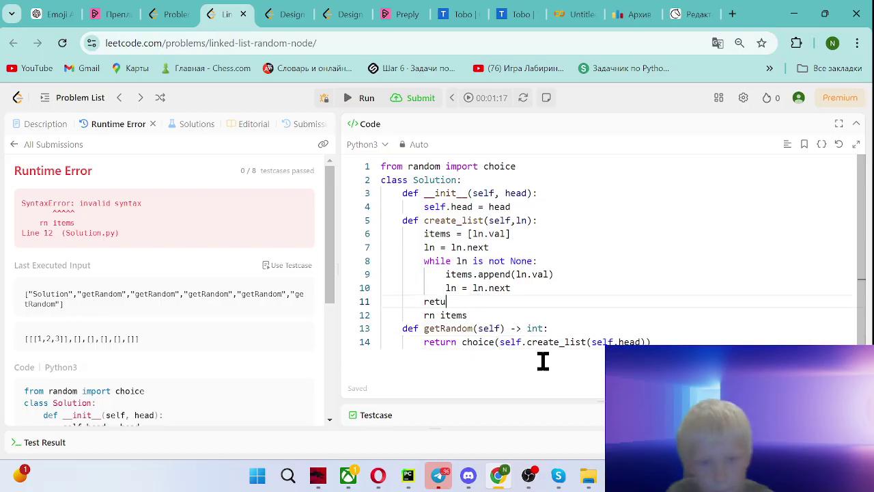
key(Home)
key(BackSpace)
key(Delete)
key(Delete)
key(Delete)
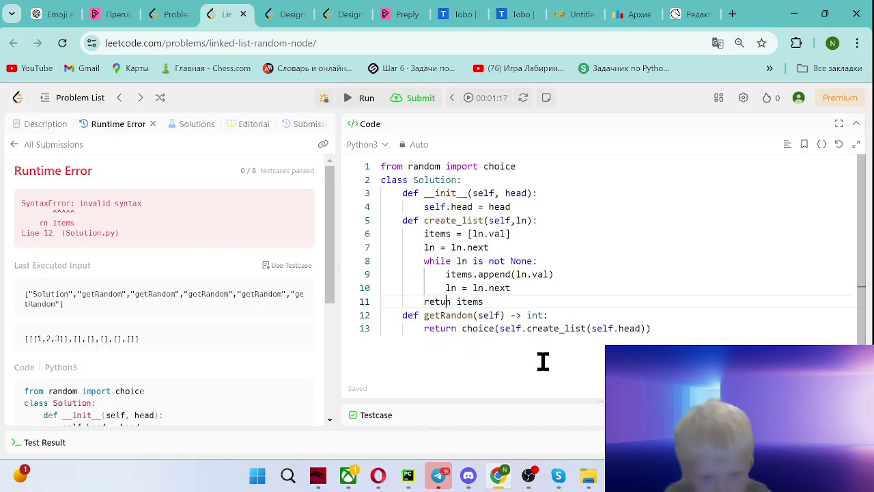
text(rn)
key(ctrl+s)
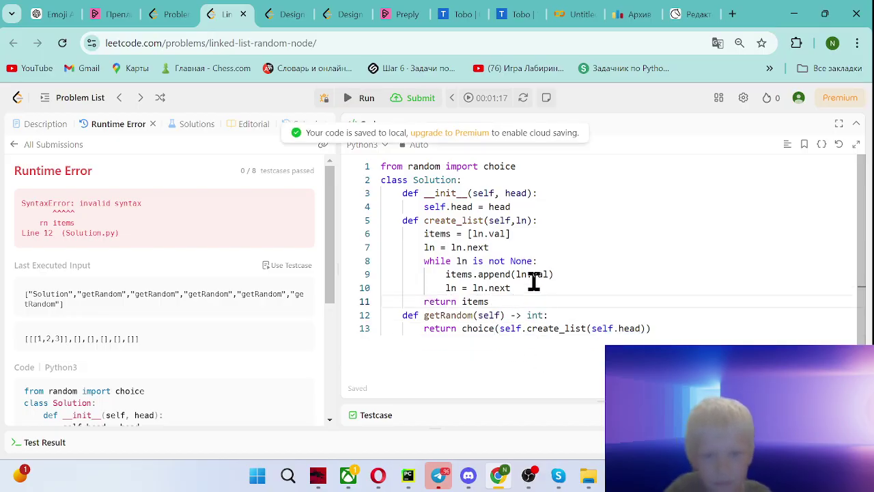
click(536, 274)
key(ctrl+a)
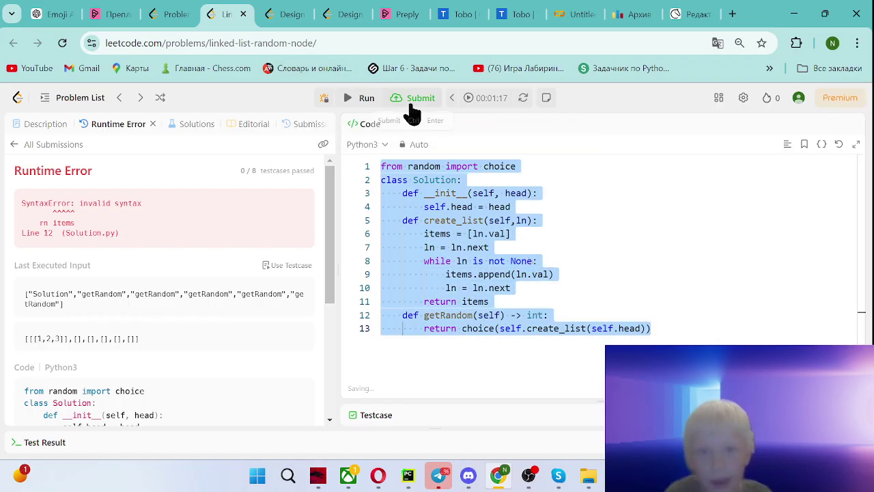
Resubmit Linked List Random Node, which is accepted at 59 ms runtime
click(414, 98)
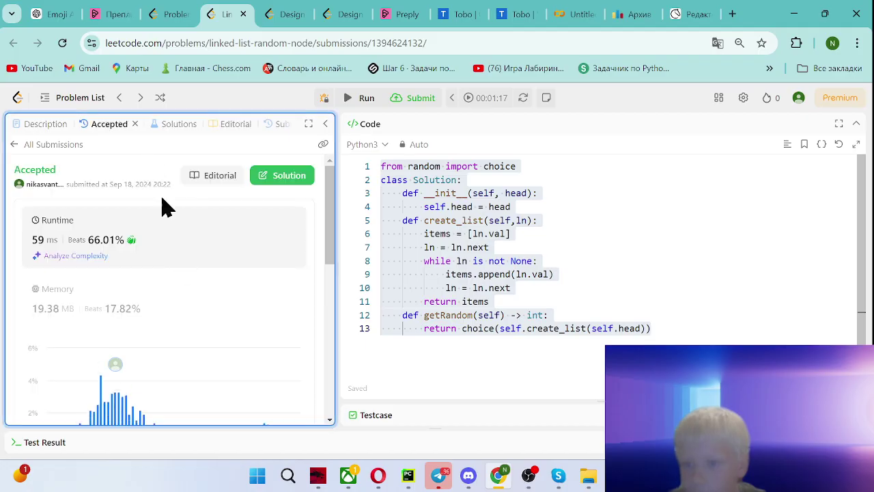
scroll(205, 269, down, 3)
scroll(205, 270, down, 2)
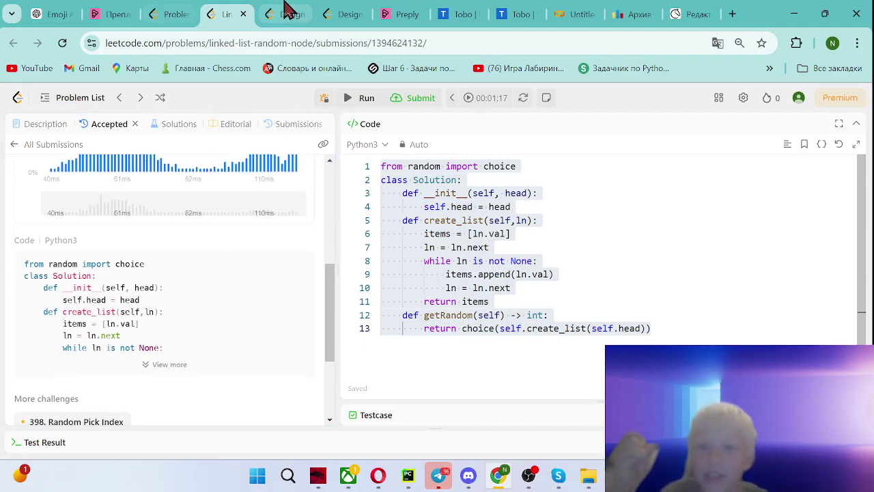
Open Design HashMap and add a self.dictionary initialiser to __init__
click(225, 14)
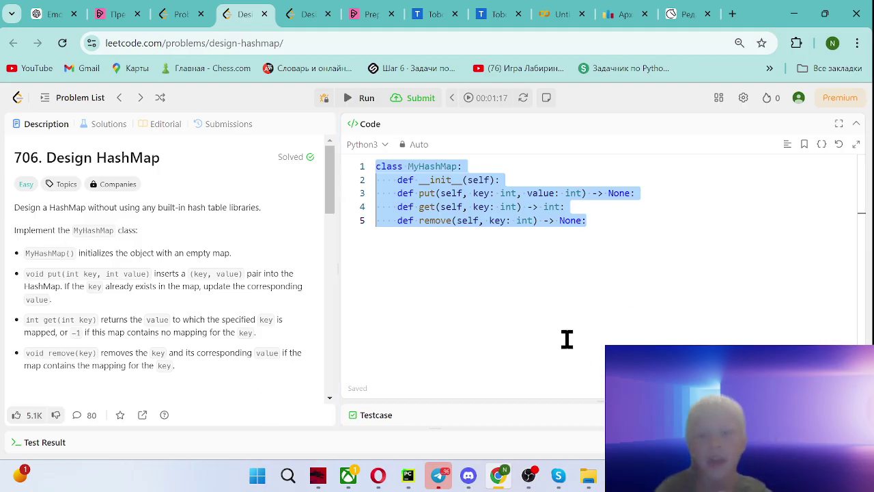
scroll(222, 259, down, 3)
scroll(223, 242, down, 3)
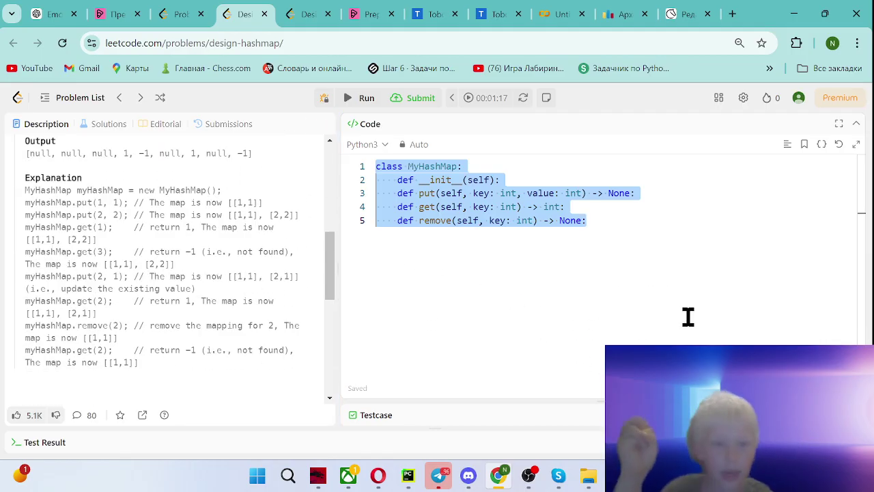
scroll(198, 262, up, 3)
scroll(198, 263, up, 5)
click(606, 338)
key(Return)
text({1:)
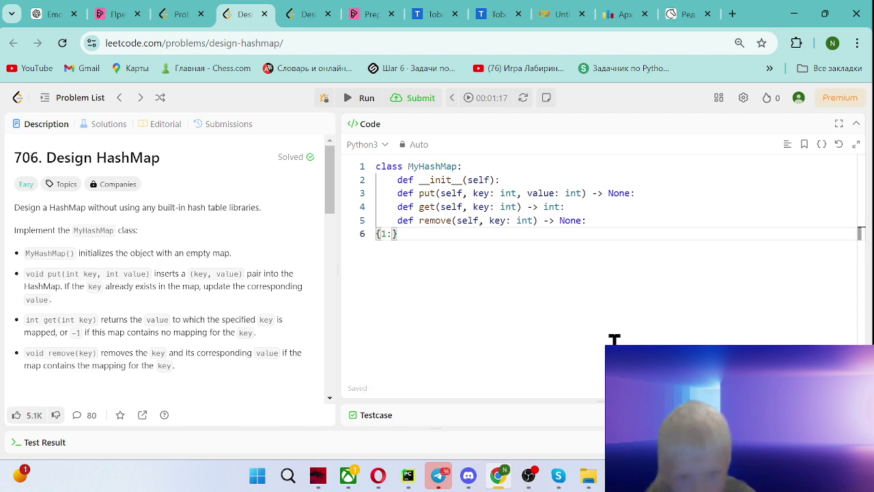
text(f)
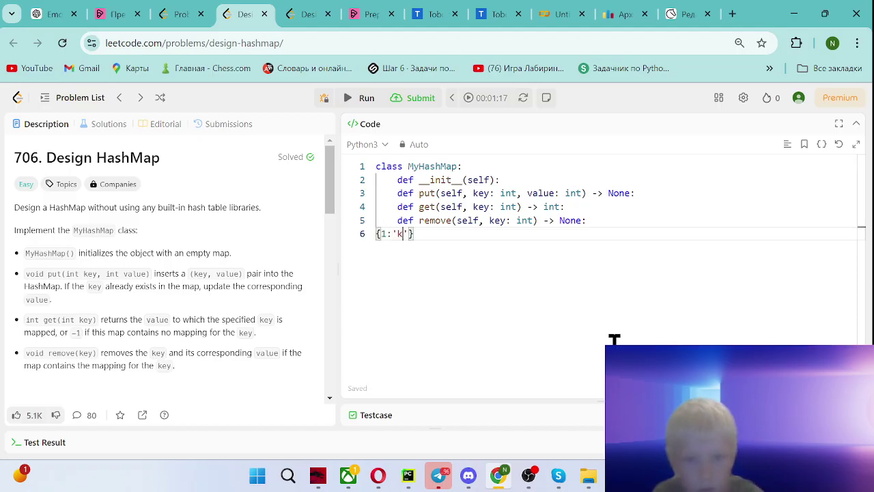
text(1)
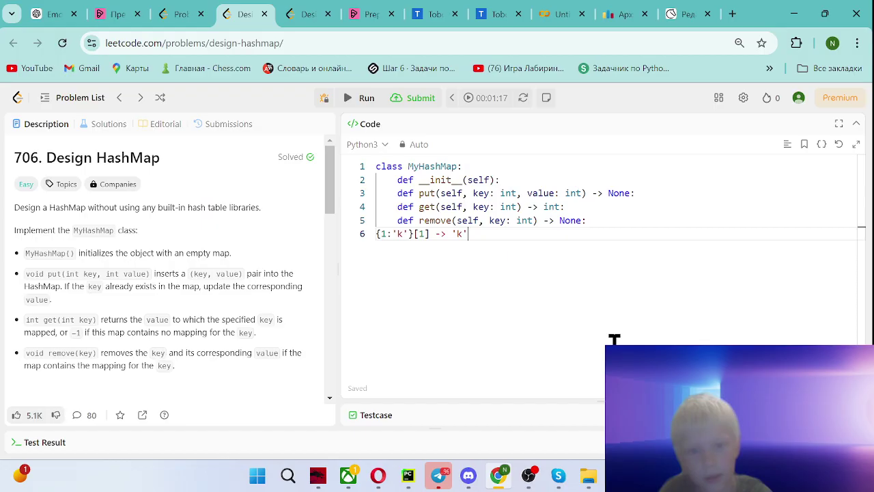
key(Return)
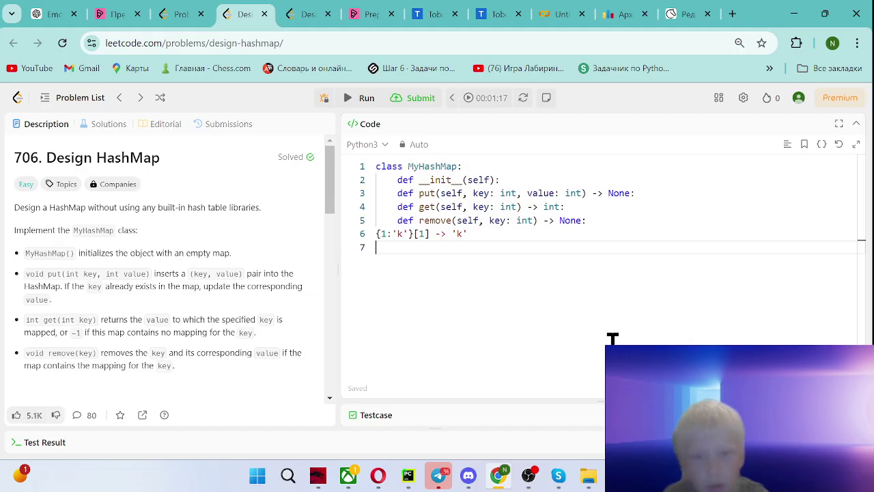
key(shift+Up)
key(BackSpace)
key(BackSpace)
key(Up)
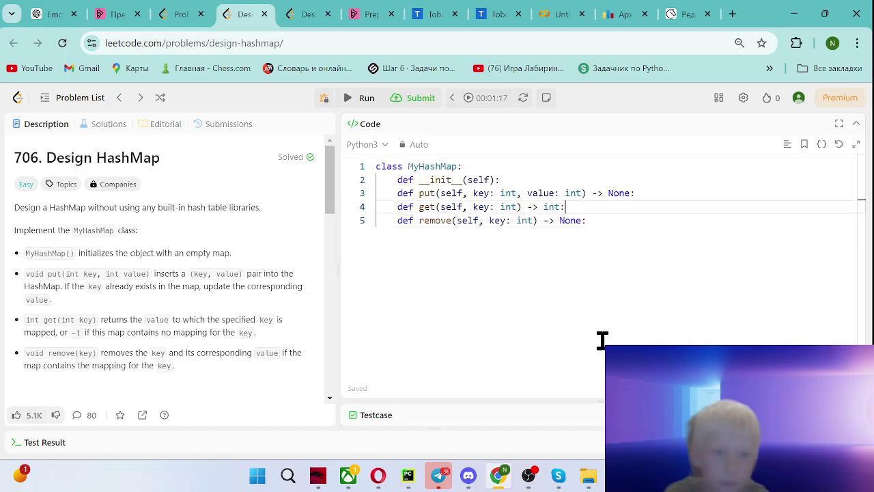
key(Up)
key(Up)
key(Return)
text(self.dictionary = [)
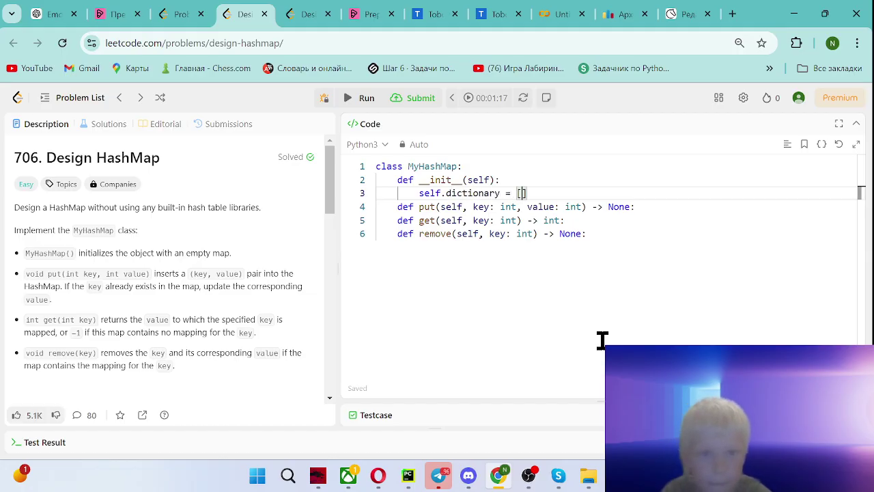
Make put store self.dictionary[key] = value, correcting the misspelled dictionary name
key(Down)
key(End)
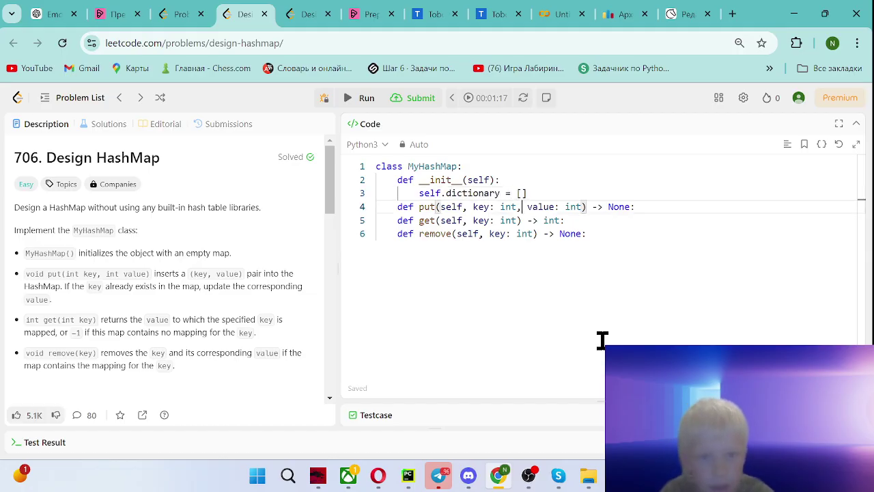
key(Return)
text(self.dicitonary[key)
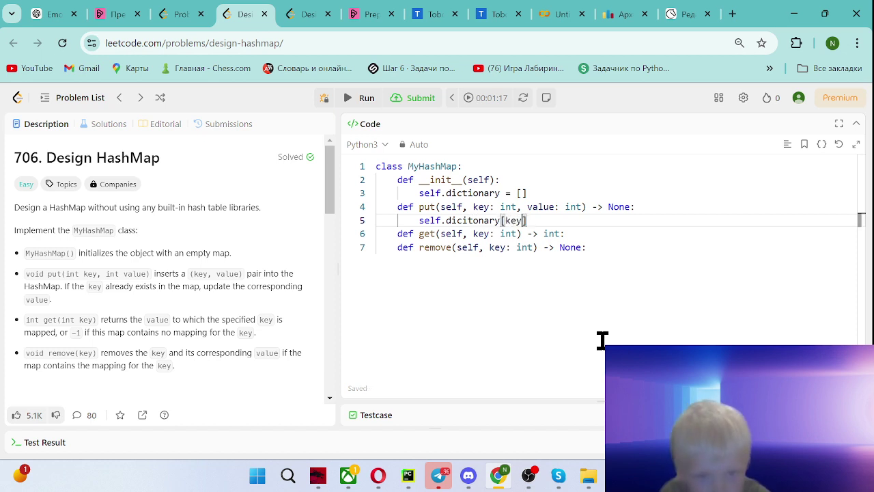
key(Left)
key(Left)
key(Left)
key(BackSpace)
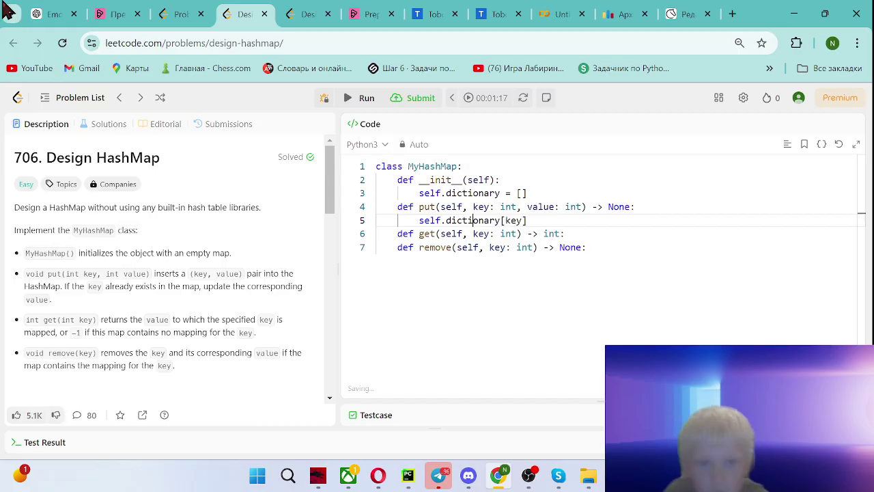
double_click(474, 193)
key(ctrl+c)
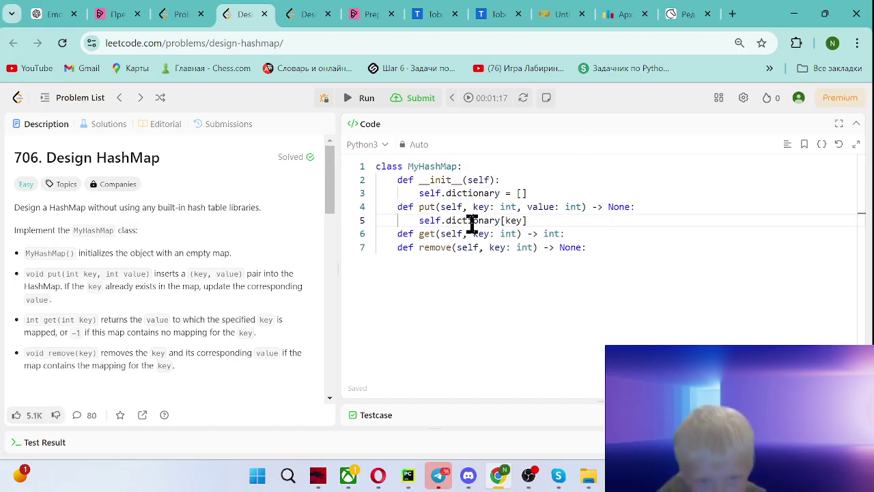
double_click(471, 220)
key(ctrl+v)
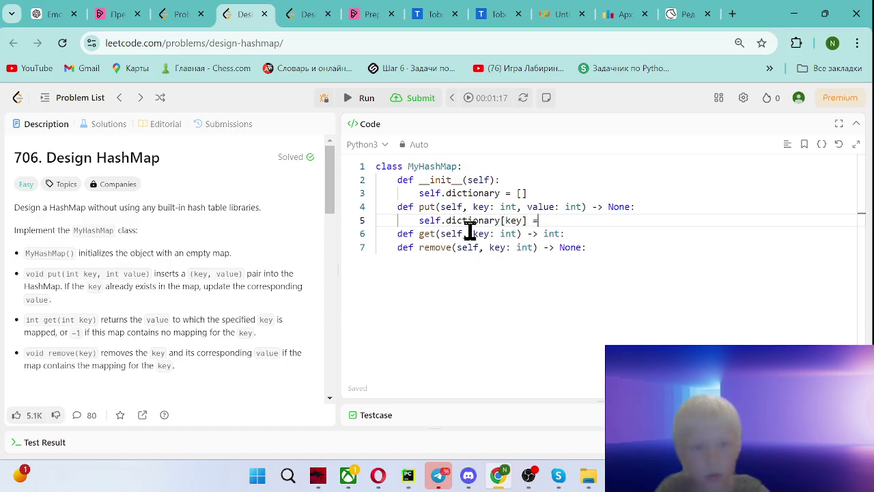
Make get return dictionary.get(key, -1) so missing keys give -1
key(Down)
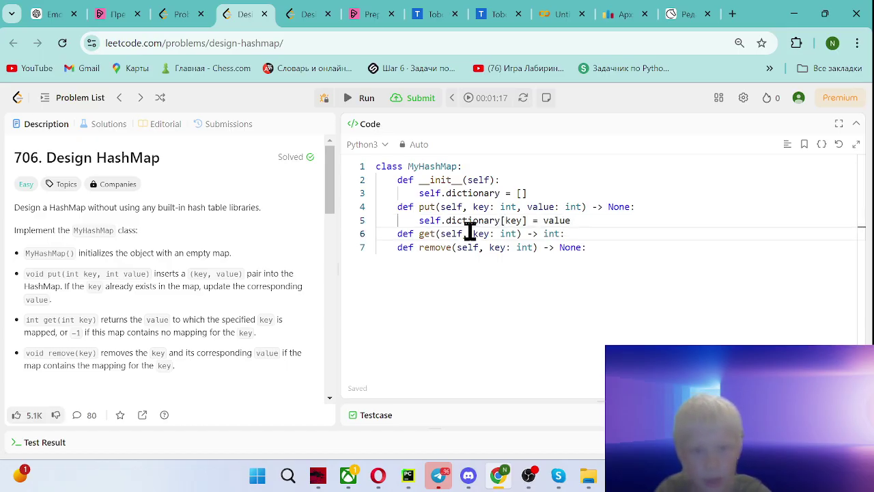
key(Return)
text(return)
key(ctrl+v)
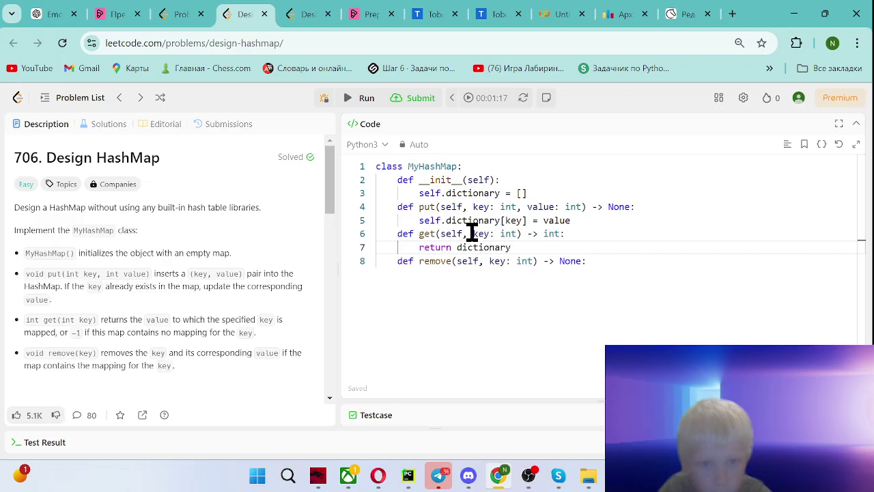
text([key)
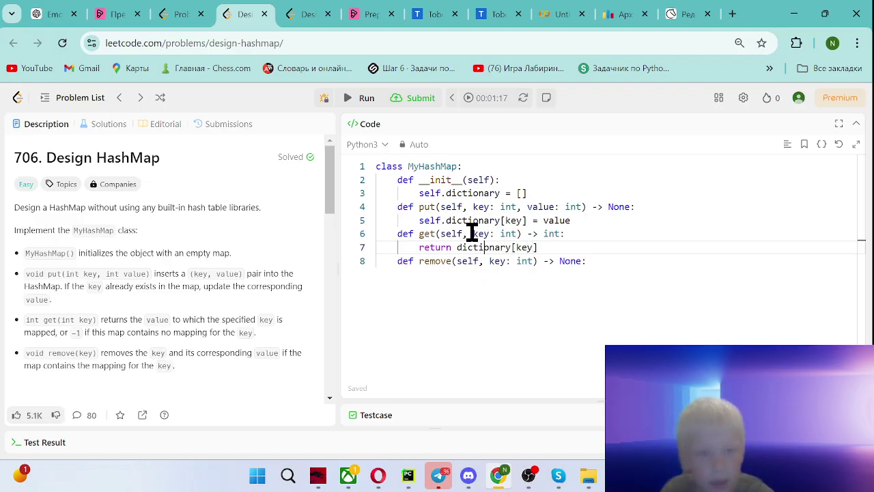
key(BackSpace)
key(BackSpace)
key(BackSpace)
key(ctrl+Home)
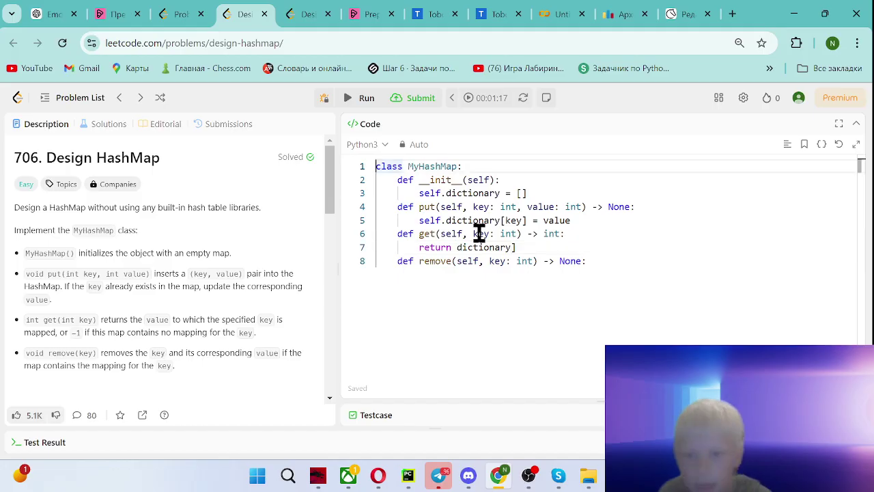
key(Down)
key(Down)
key(Down)
key(Down)
key(Down)
key(Down)
key(End)
key(Left)
key(BackSpace)
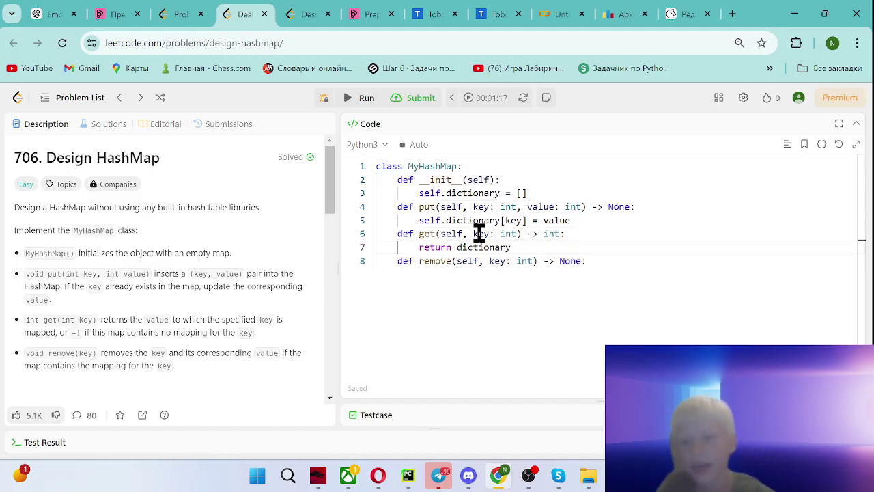
double_click(77, 332)
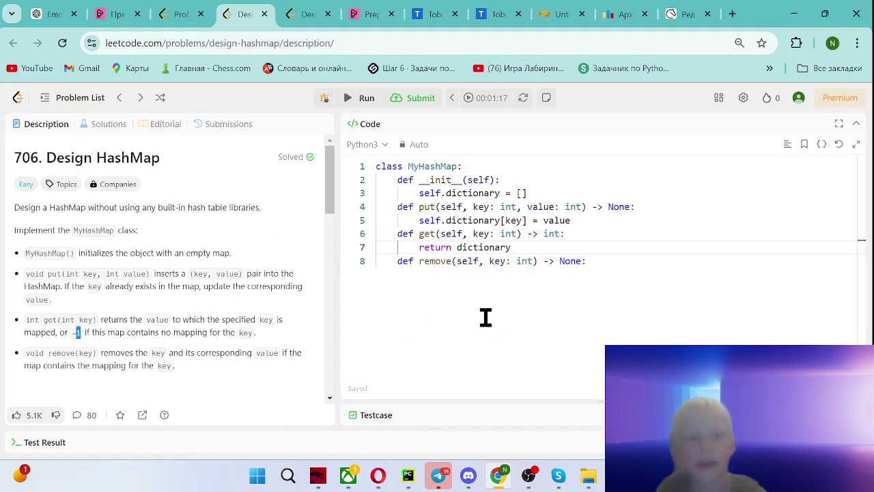
click(603, 261)
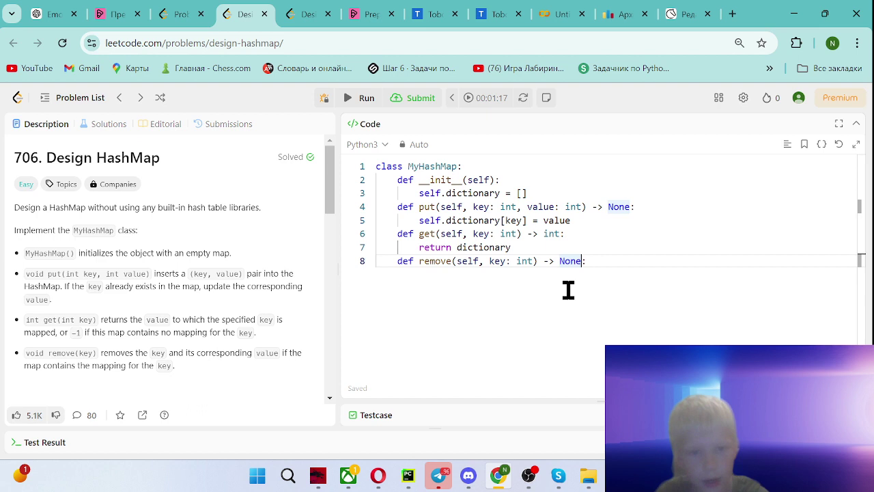
key(Up)
text(.get(dictionary[key)
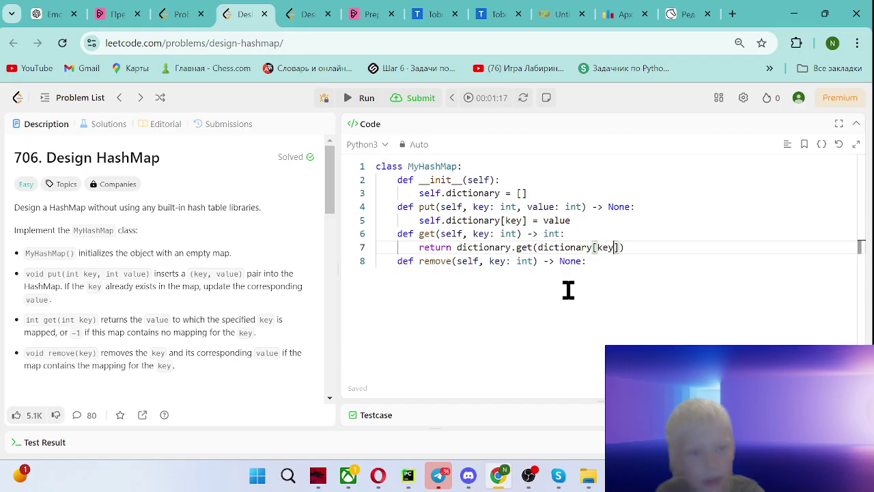
key(BackSpace)
key(BackSpace)
key(BackSpace)
text(,-1)
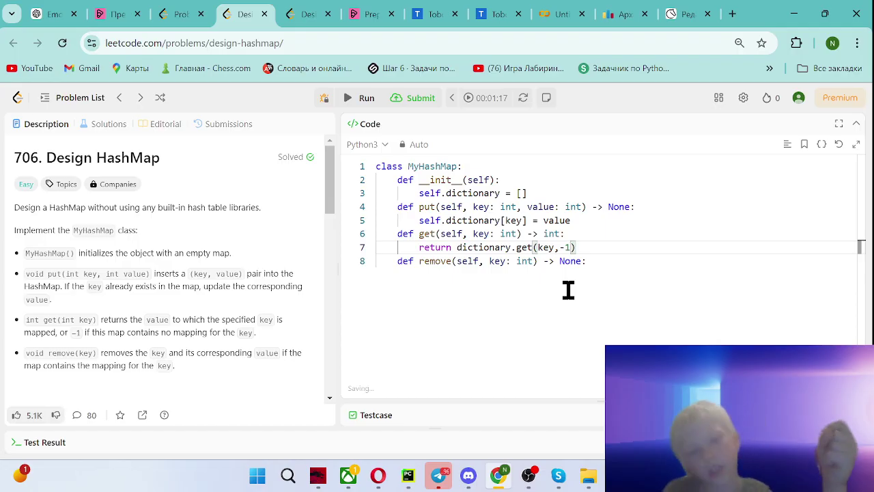
Write remove's loop copying pairs with k != key into p, then set self.dictionary = p
click(567, 287)
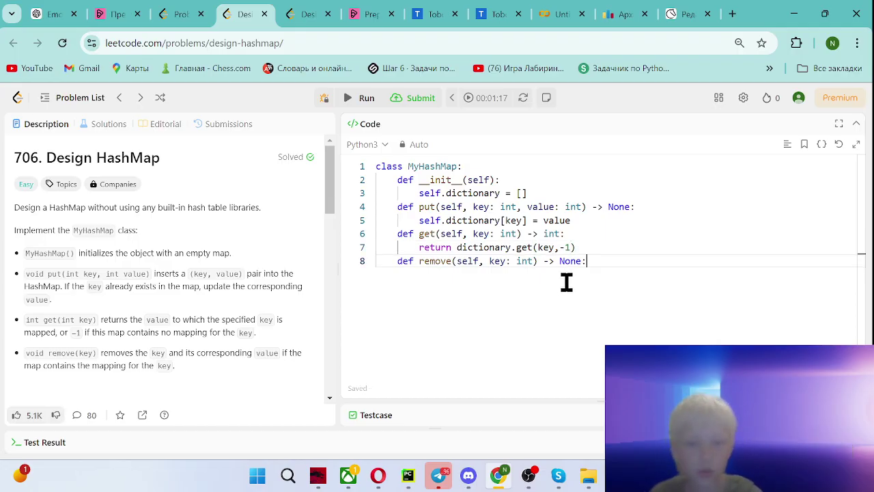
key(Return)
text(p = {})
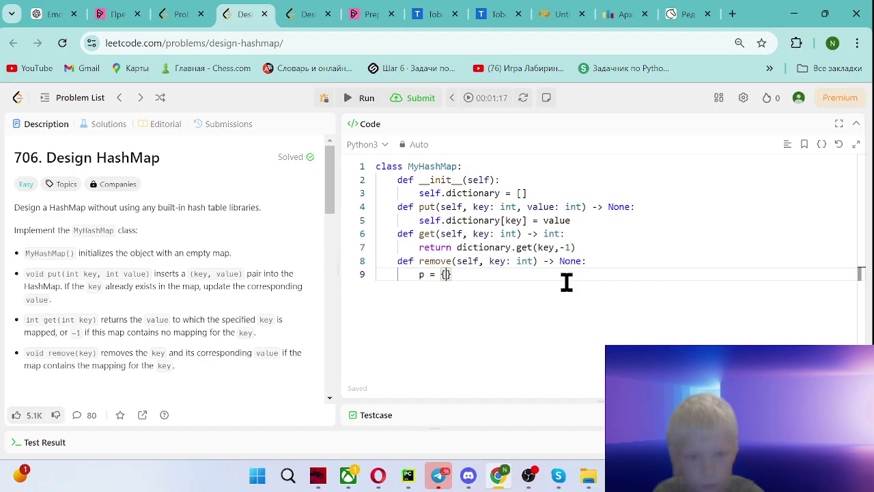
key(End)
key(Return)
text(for )
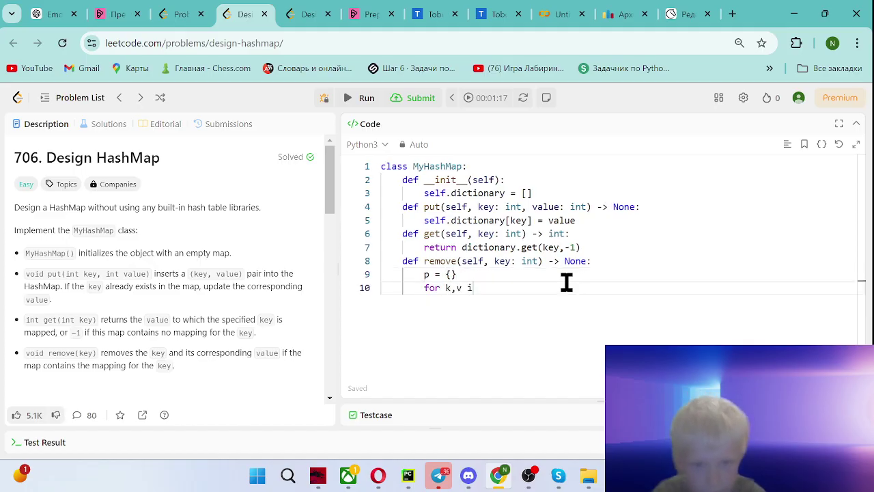
text(n self.di)
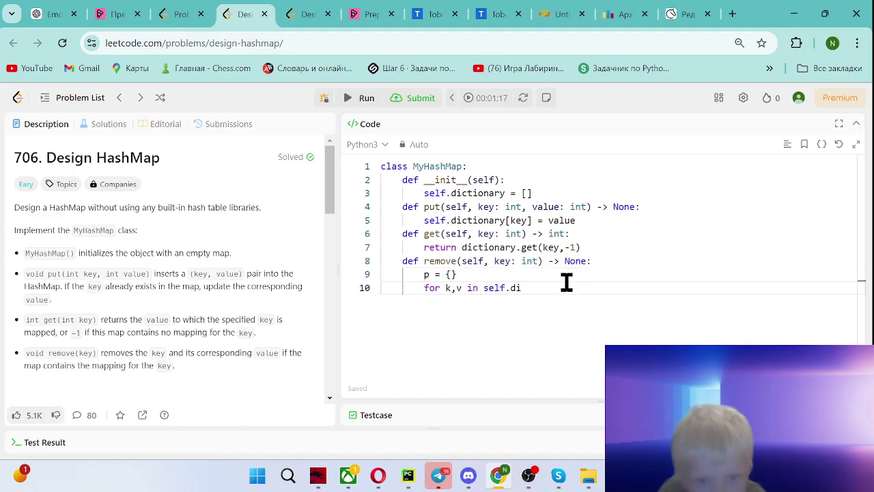
text(ctionary.item)
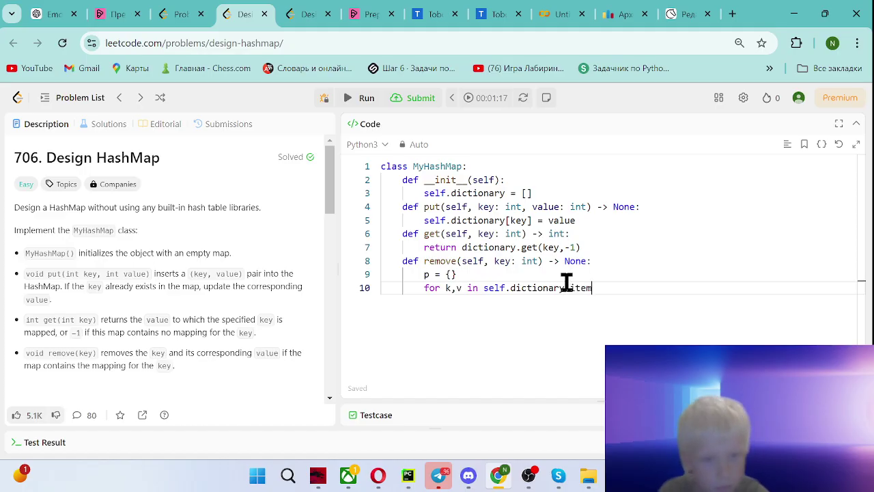
text(s():)
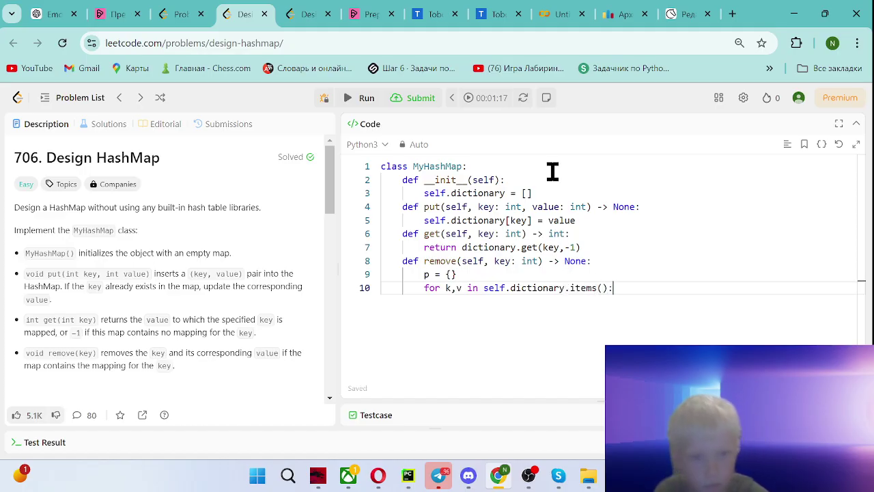
text(!= key:)
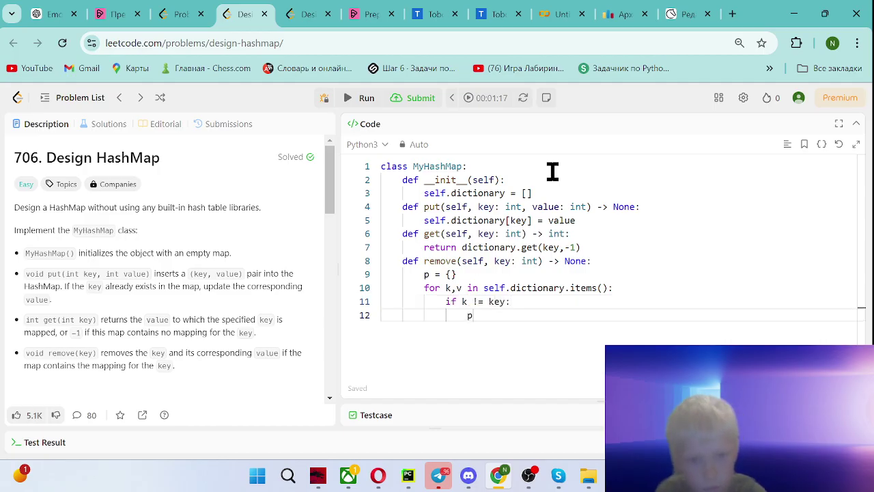
text(p[k] = v)
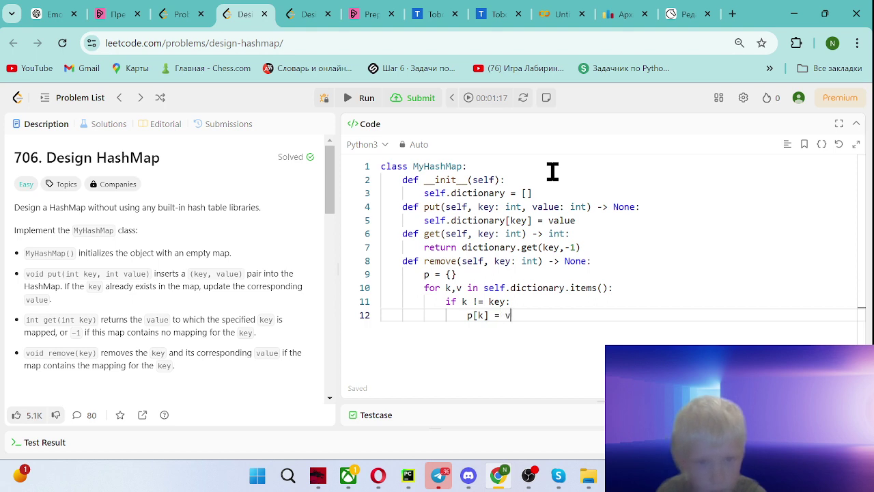
key(Return)
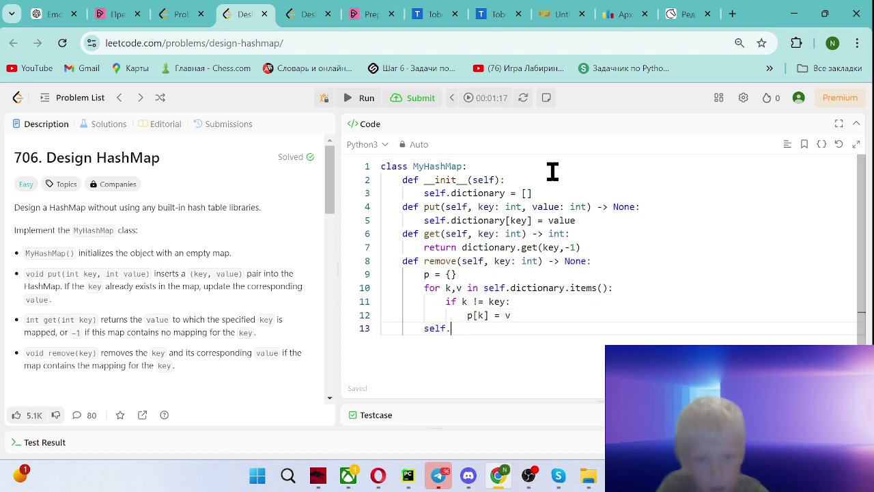
text(dictionary = p)
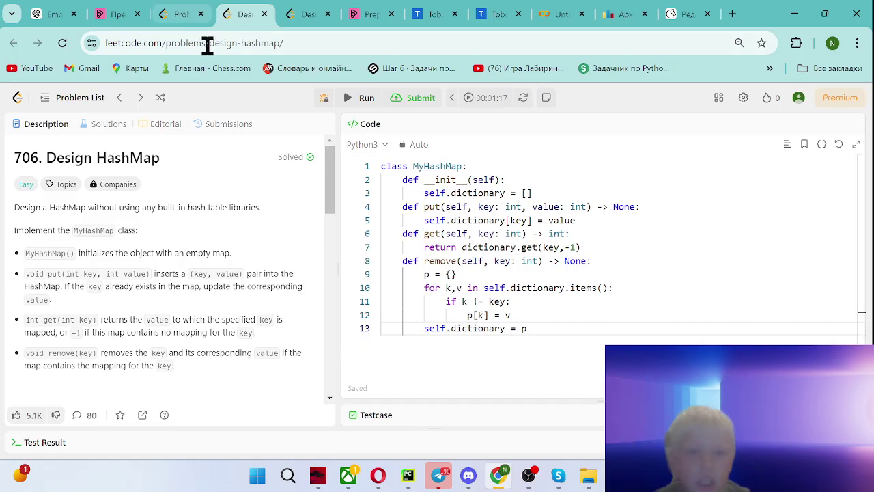
Submit the HashMap, then change the dictionary initialiser from [] to {} and resubmit
key(ctrl+a)
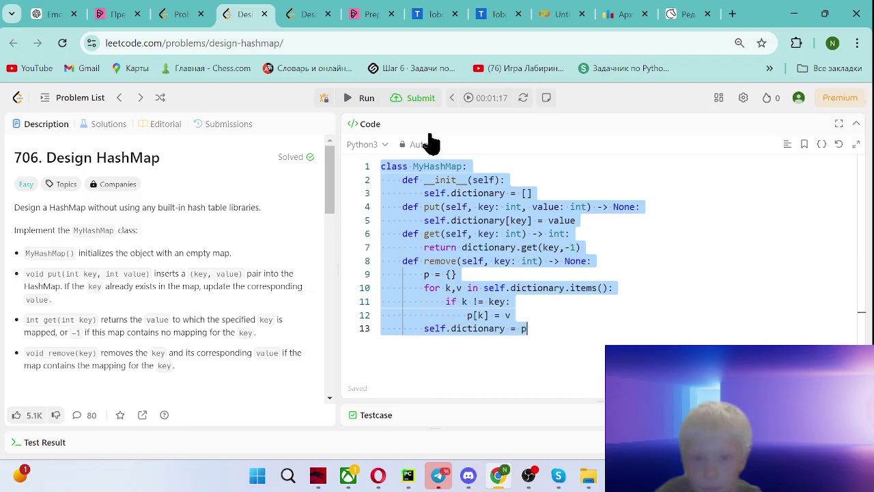
click(411, 98)
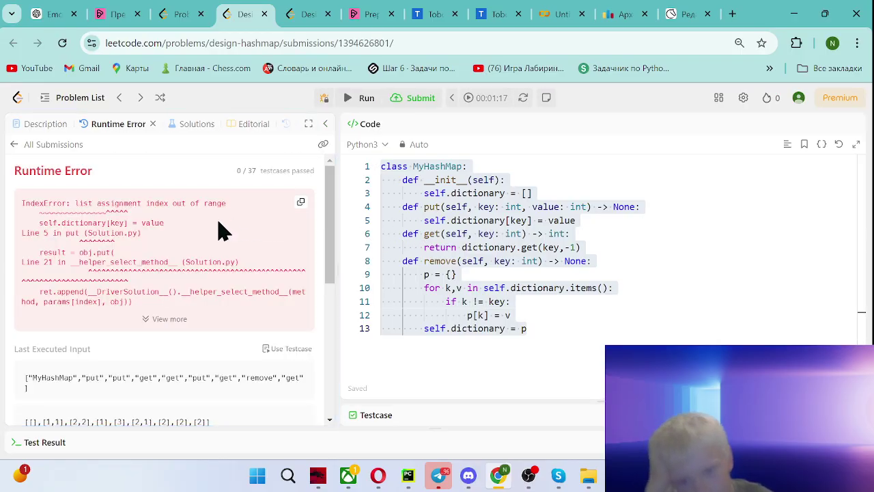
click(536, 194)
key(BackSpace)
key(BackSpace)
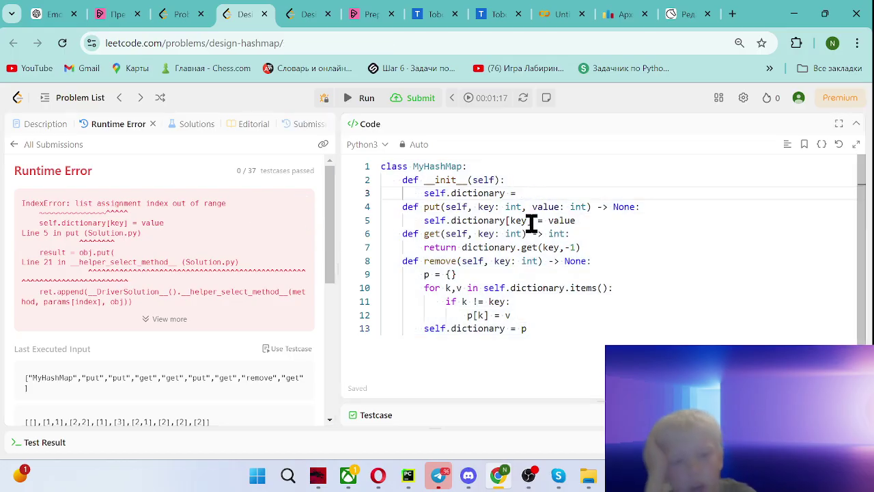
text({})
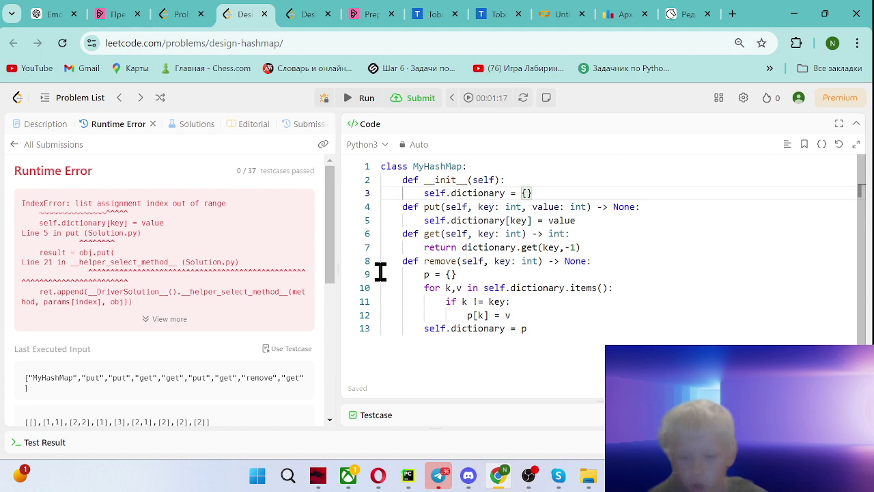
key(ctrl+a)
click(357, 98)
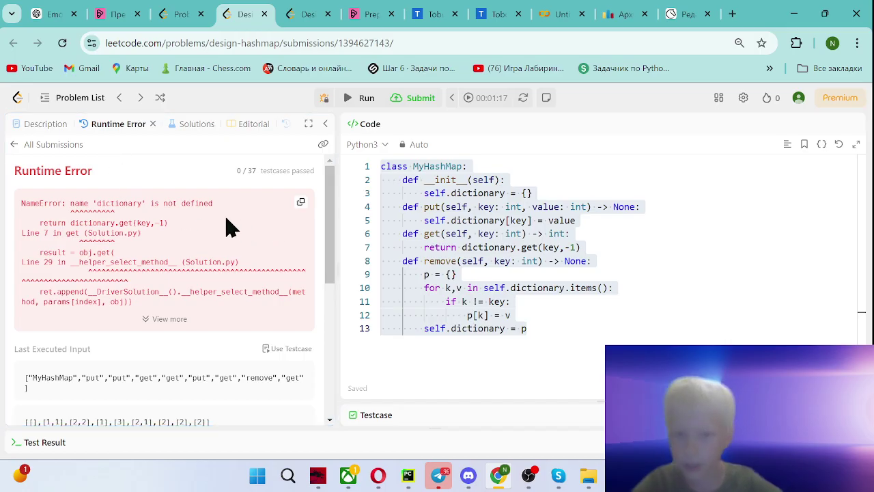
Prefix dictionary with self. in get, save, and resubmit to get Accepted
key(ctrl+a)
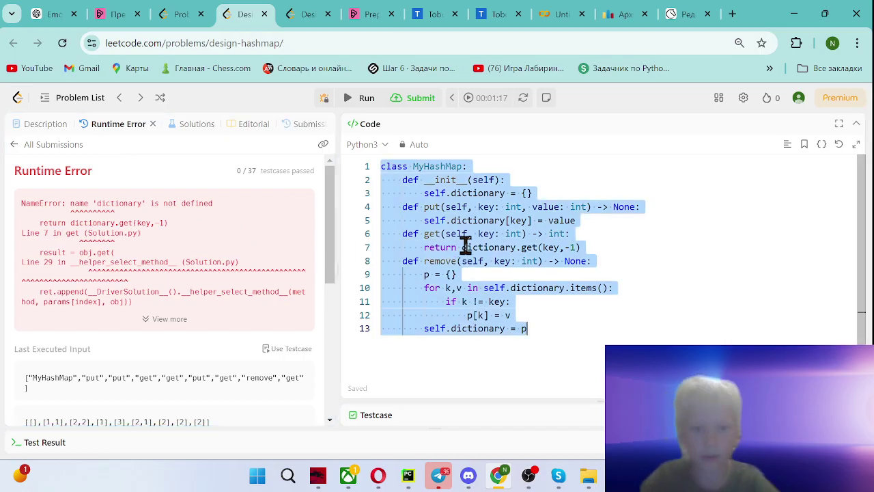
click(465, 247)
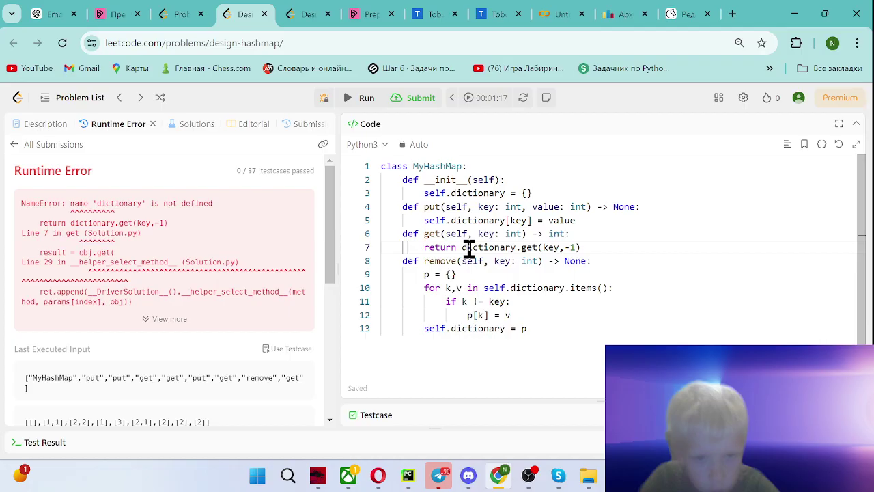
text(self.)
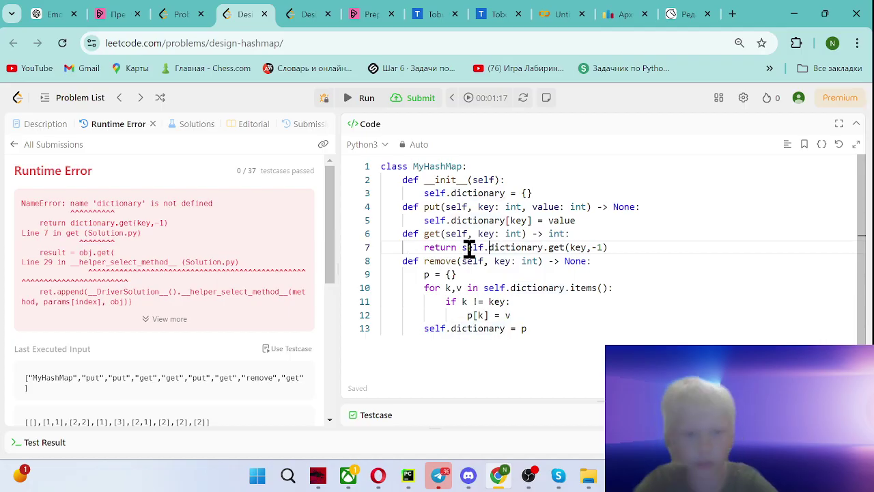
key(ctrl+s)
key(ctrl+a)
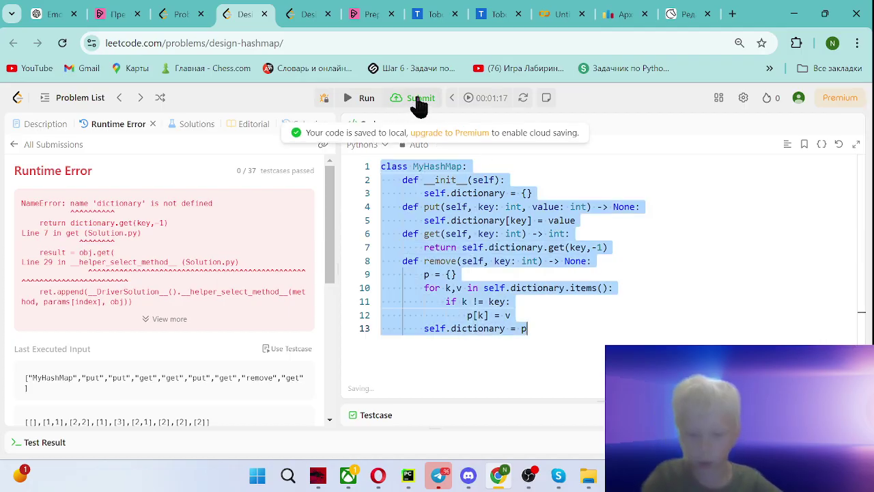
click(417, 98)
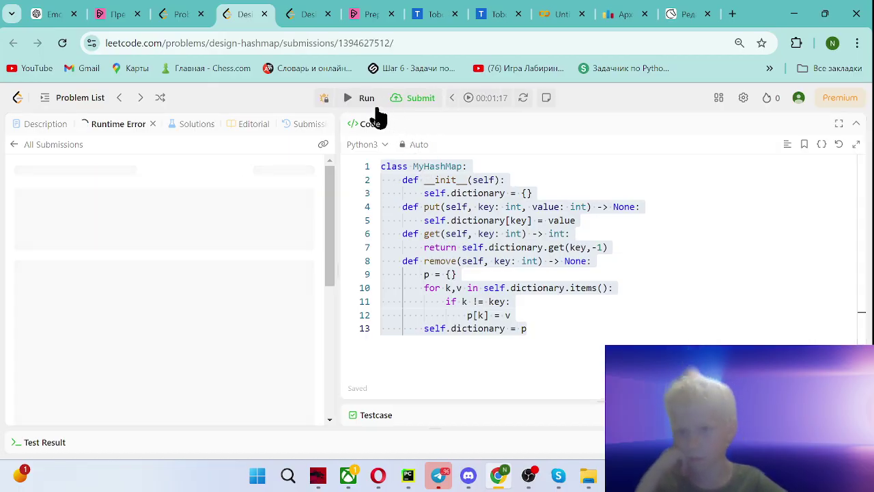
scroll(177, 300, down, 1)
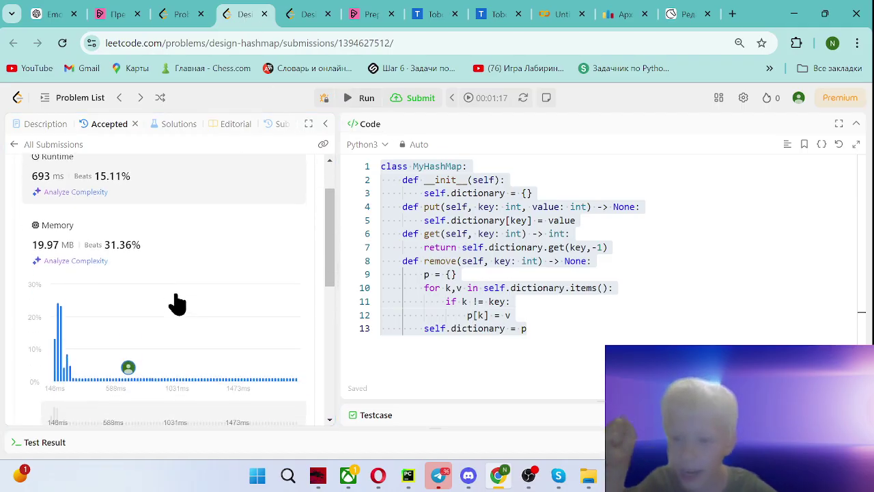
Open Design HashSet and initialise self.set as an empty list in __init__
click(243, 13)
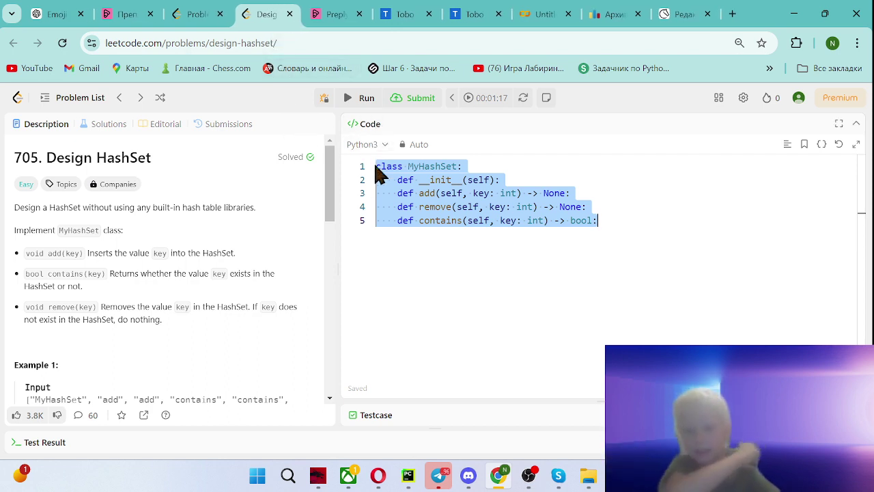
click(532, 265)
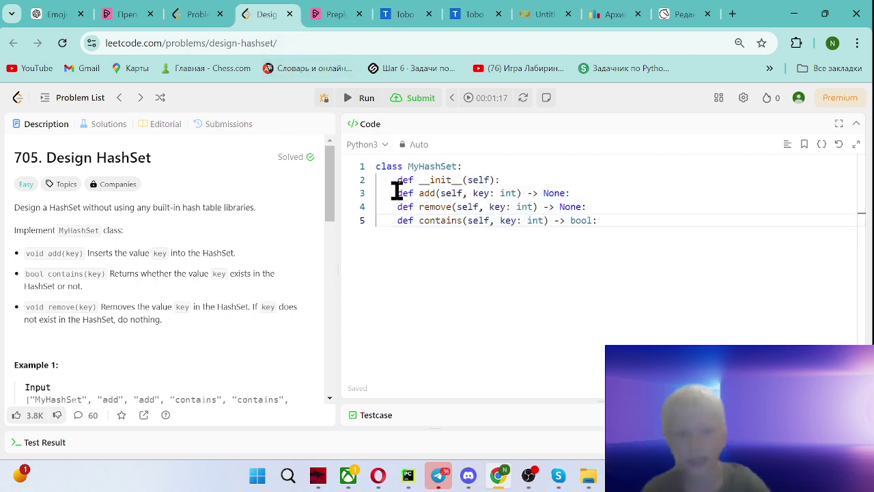
text(#)
key(Return)
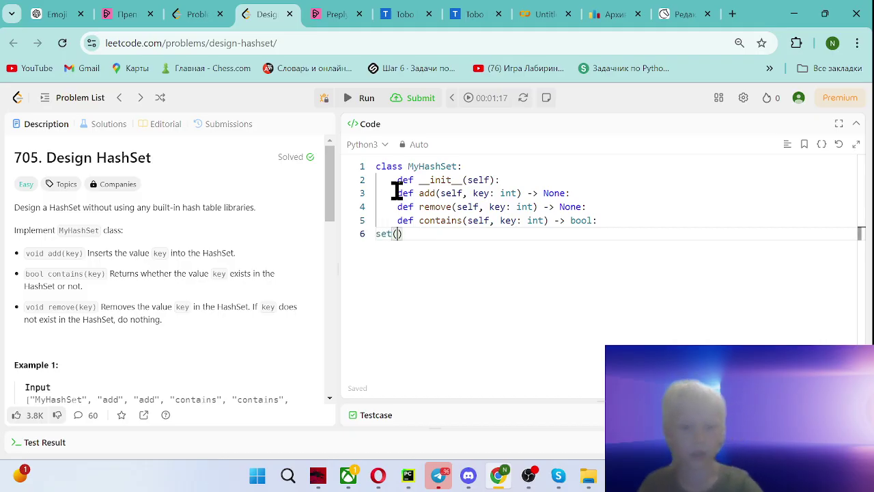
text(1,2,3)
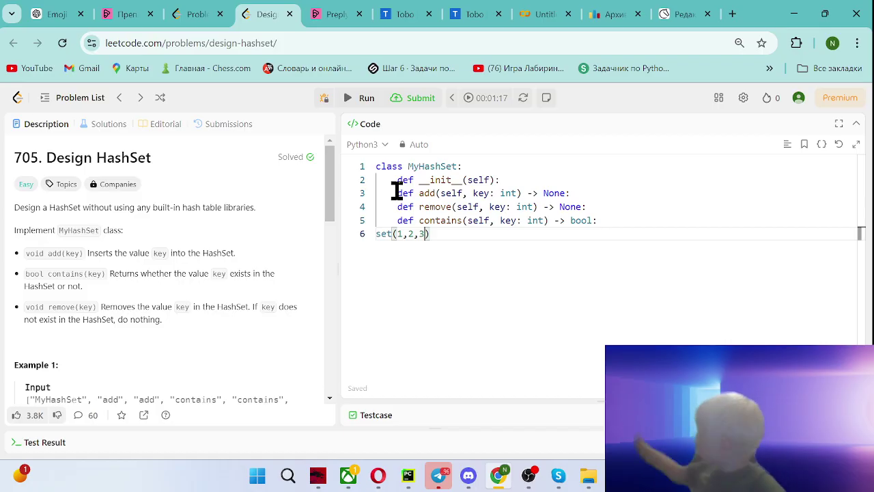
key(ctrl+z)
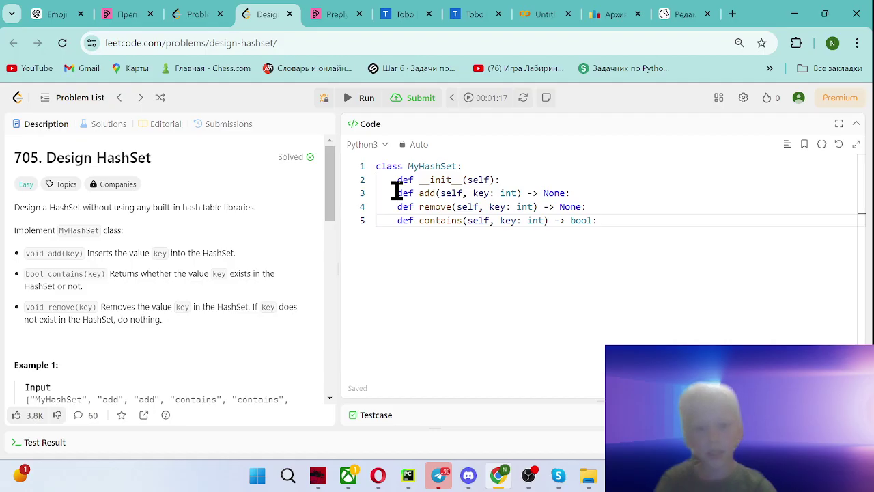
click(500, 180)
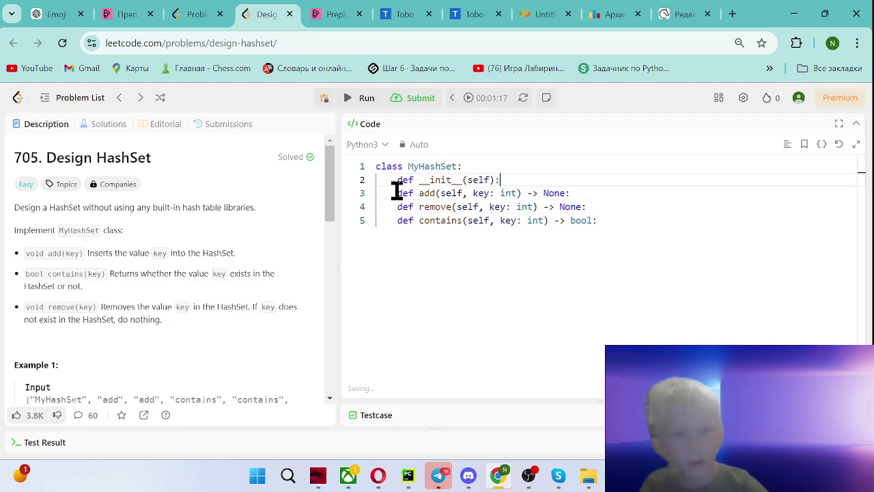
key(Return)
text(self.set = set)
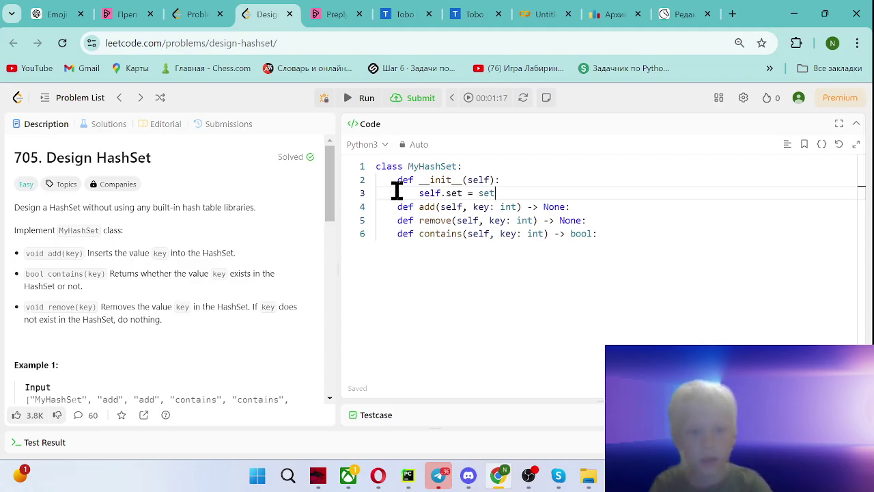
text(()
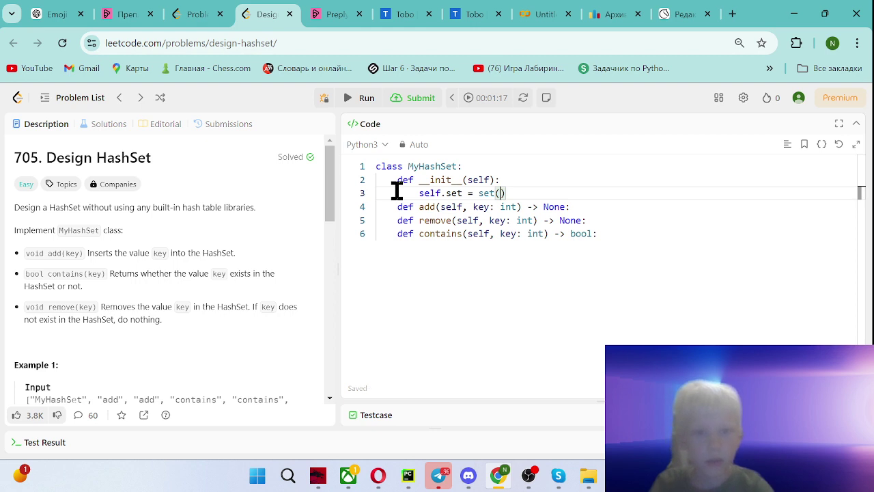
key(BackSpace)
key(BackSpace)
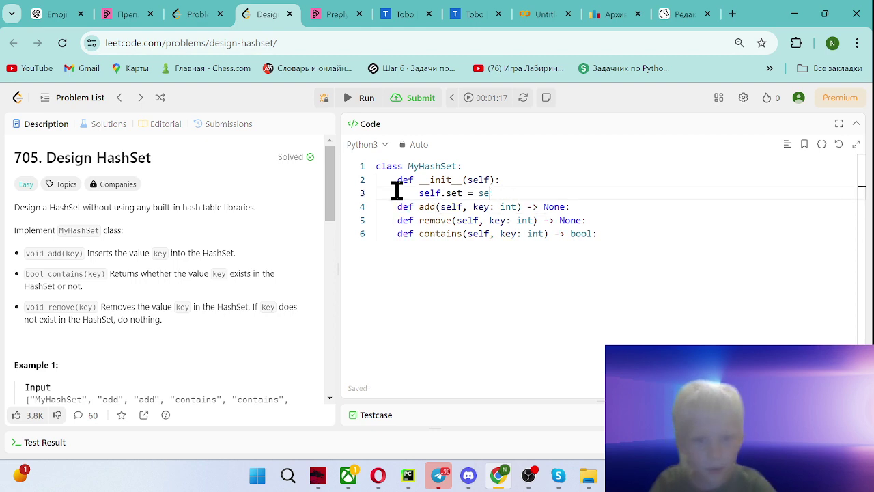
text([])
Make add append the key to self.set
key(Down)
key(End)
key(Return)
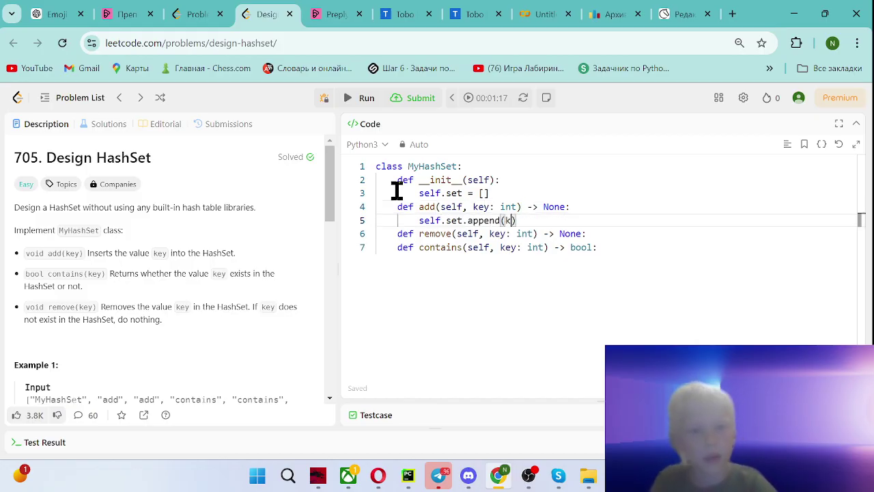
key(End)
key(Return)
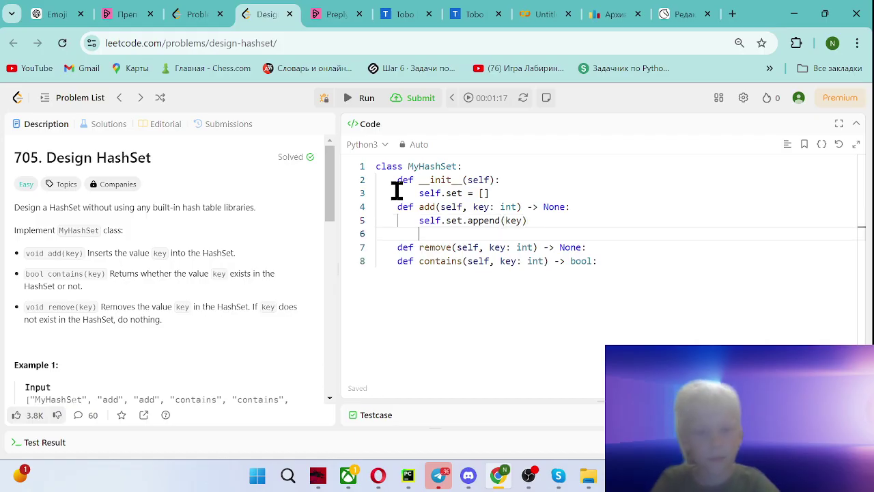
key(BackSpace)
Write the contains membership check and the remove method body
key(Down)
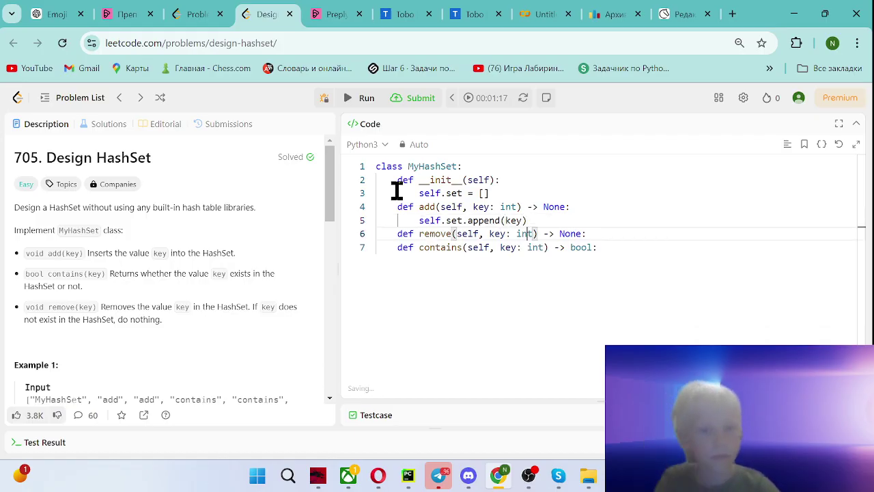
key(Down)
key(End)
key(Return)
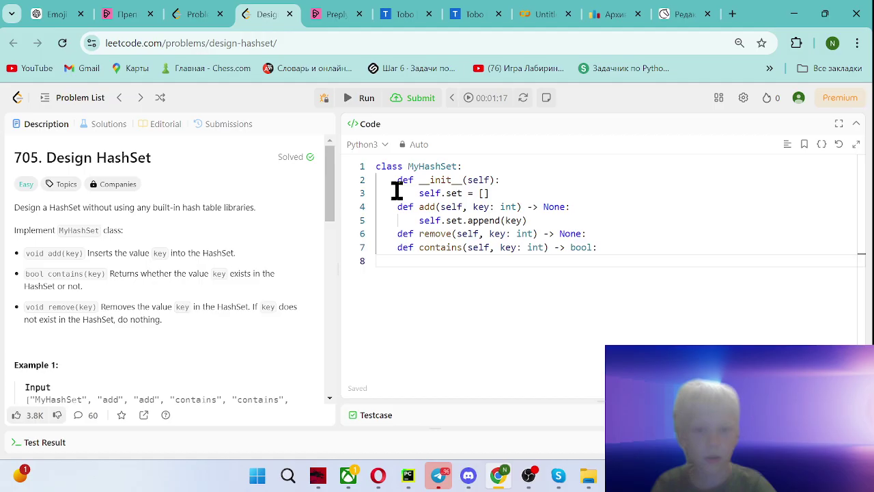
text(ey)
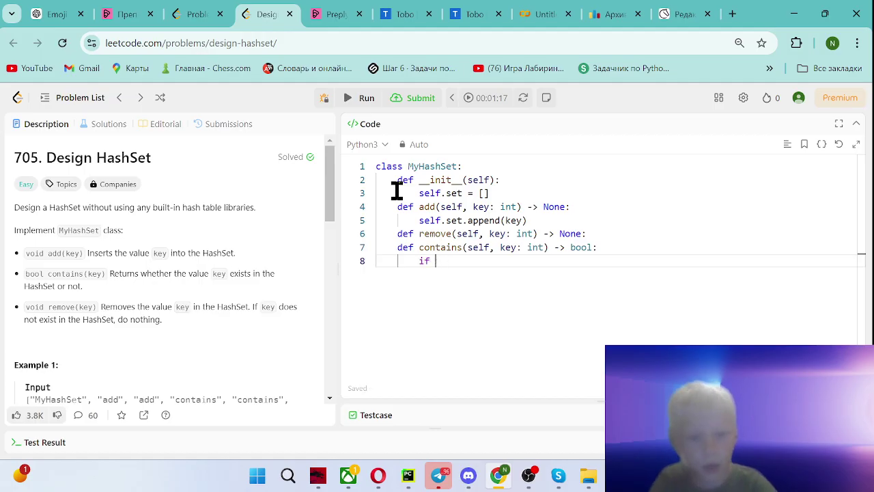
key(BackSpace)
key(BackSpace)
key(BackSpace)
text(return key in self.set)
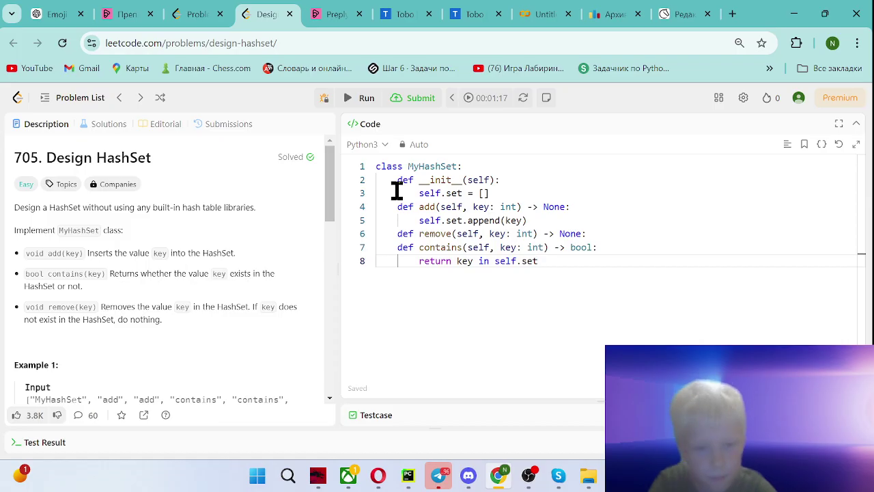
key(Up)
key(Up)
key(End)
key(Return)
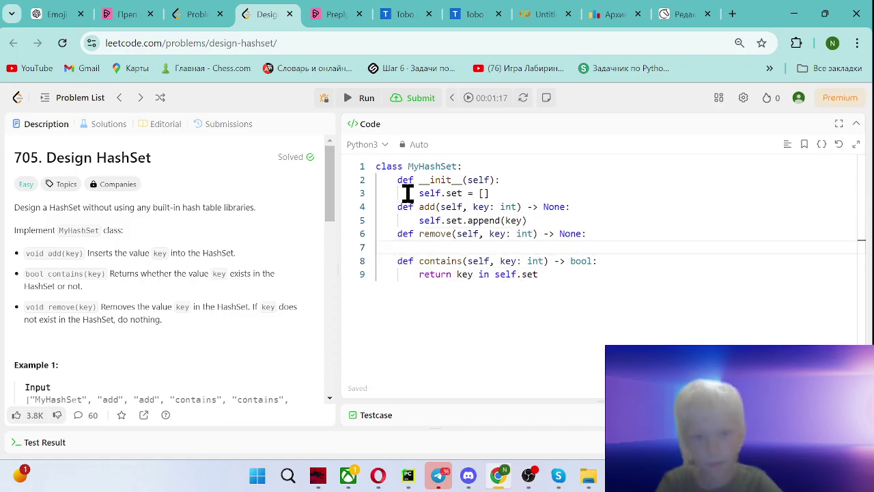
text(self.set)
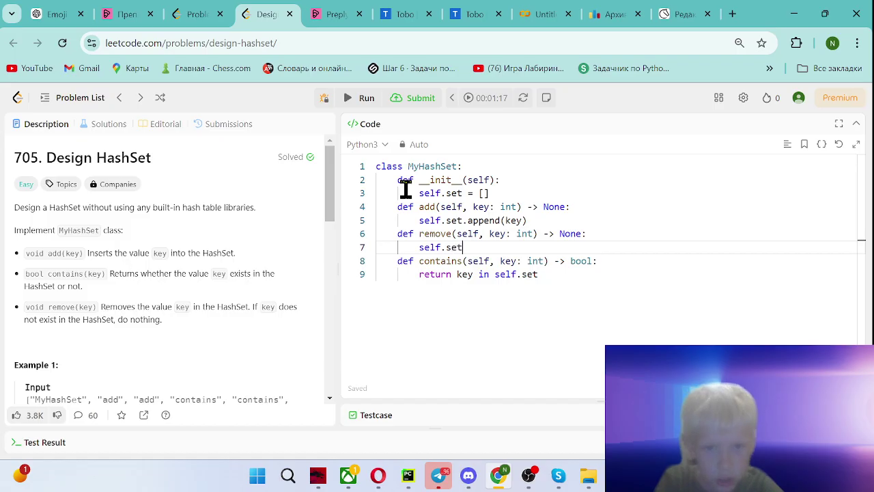
text(.remov)
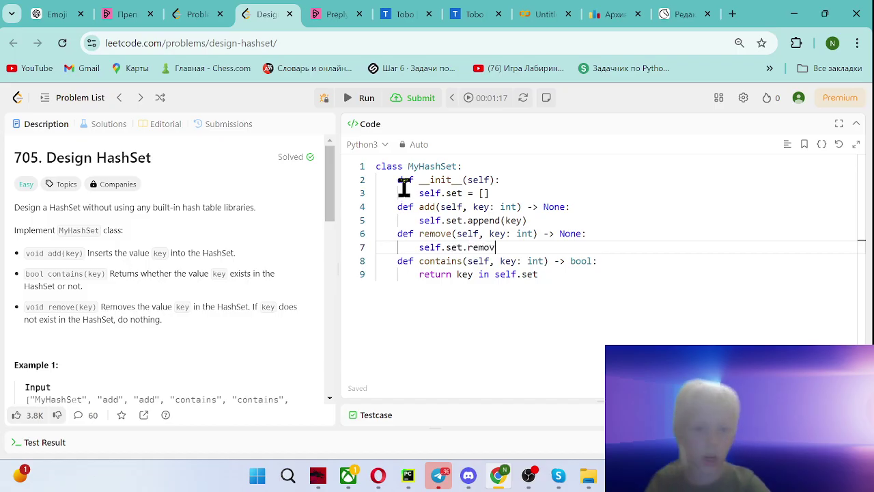
text(e(key)
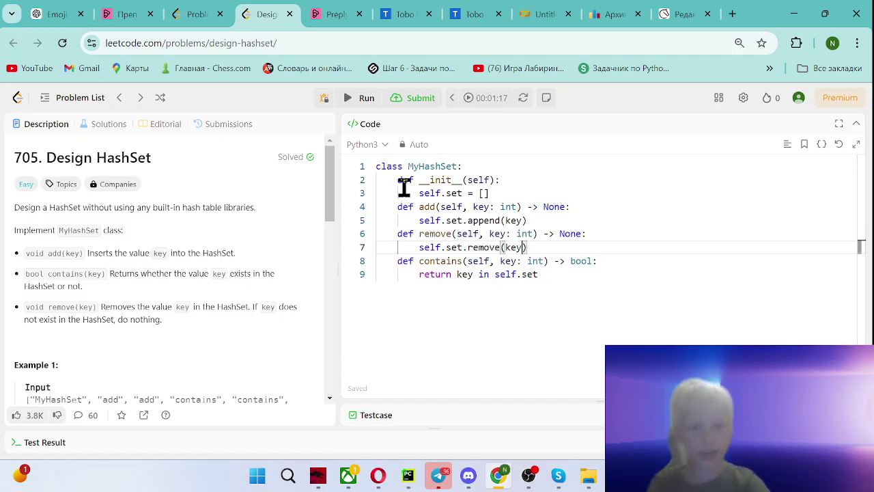
Save and submit the list-based MyHashSet, which gets Wrong Answer
key(ctrl+s)
key(ctrl+a)
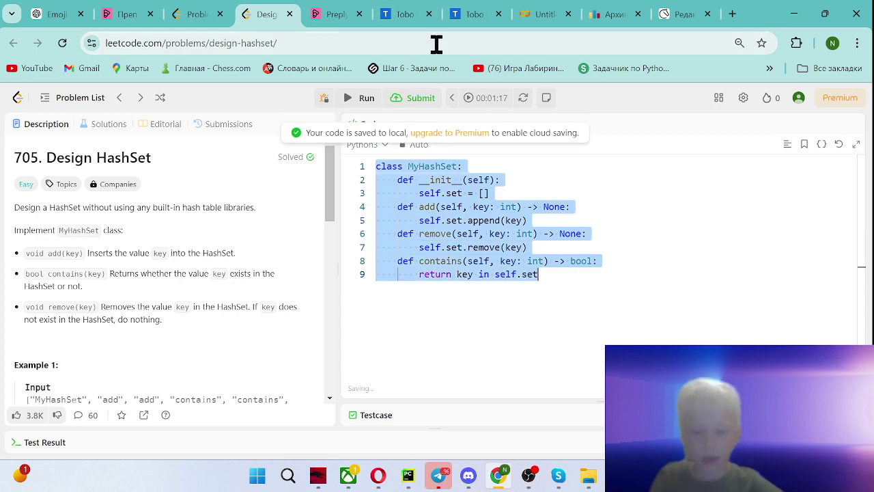
click(413, 97)
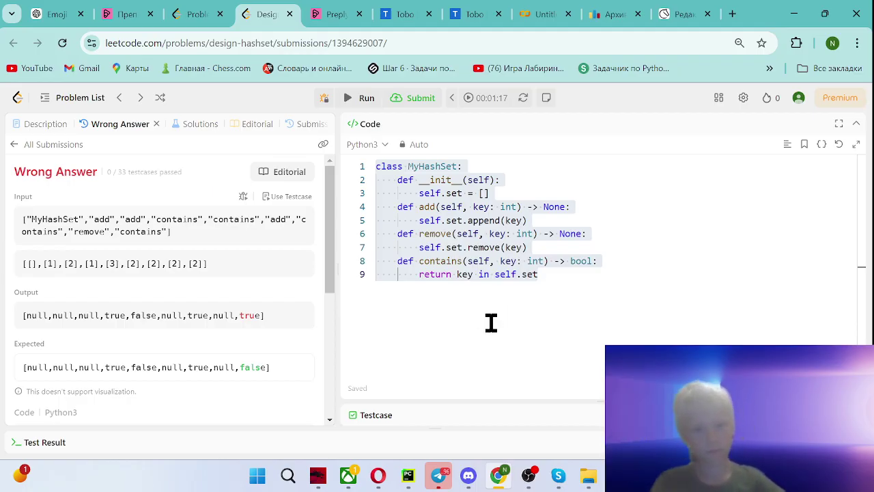
Write a make_set helper that rebuilds self.set with only unseen items
click(523, 193)
key(Return)
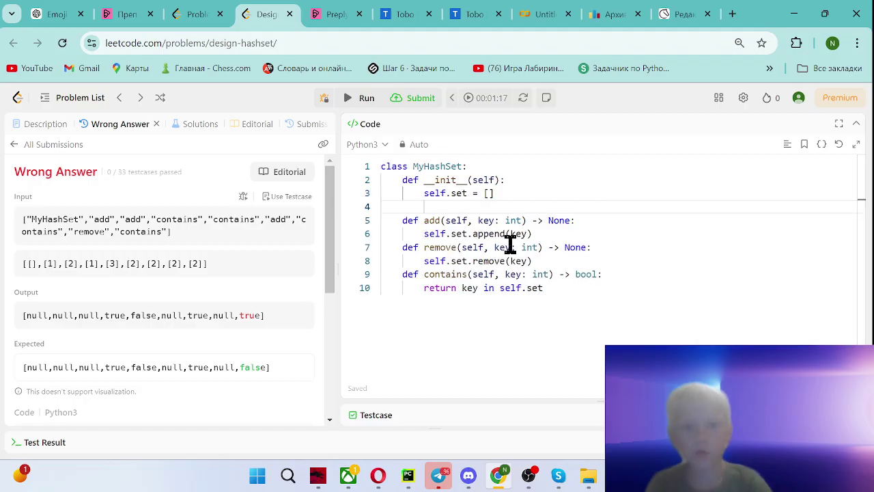
text(def make_set(self):)
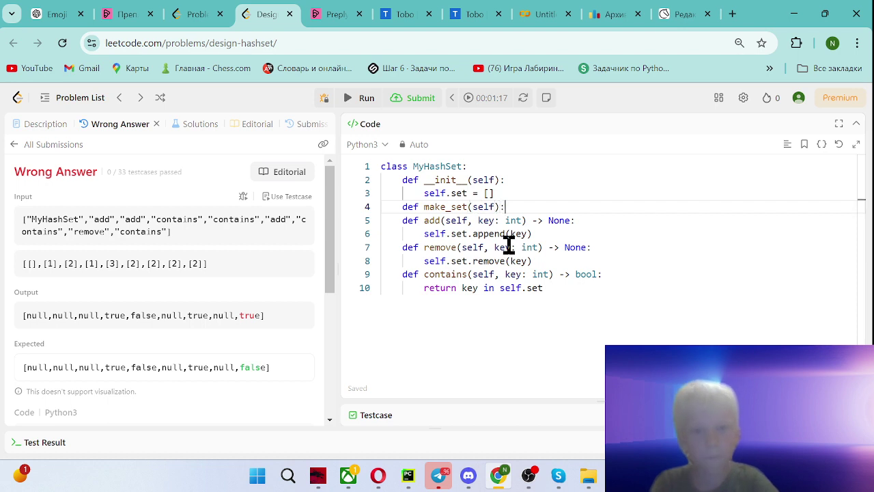
key(Return)
text(self)
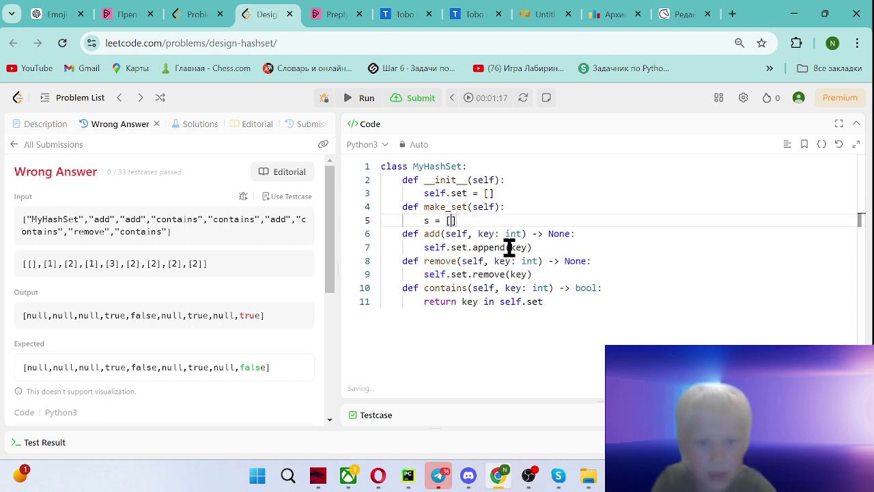
key(Return)
text(for i)
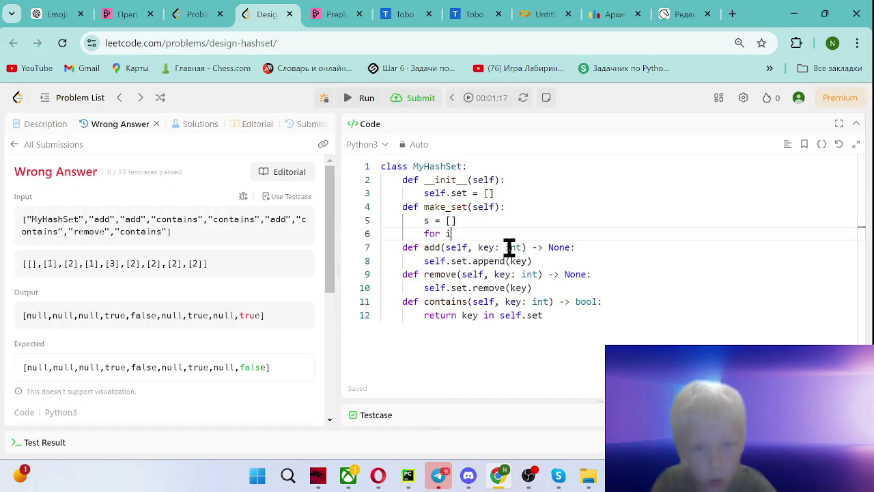
text( in self.set:)
key(Return)
text(if i not in)
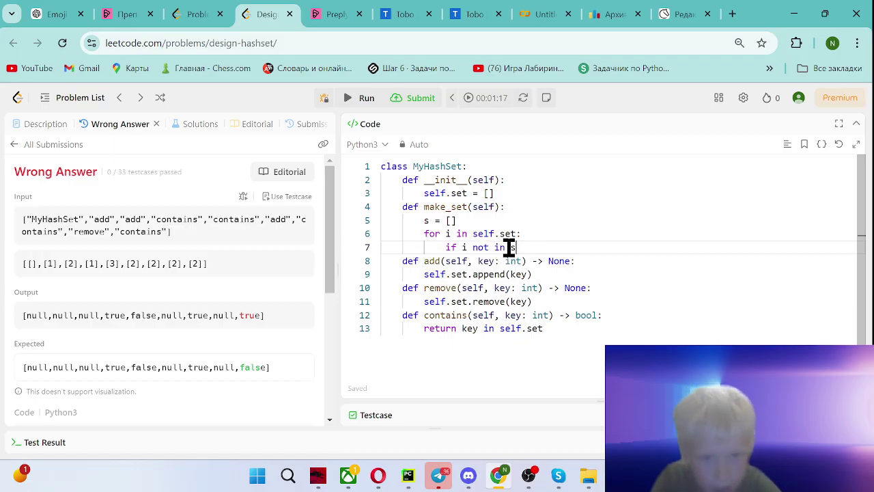
text(s:)
key(Return)
text(s.appe)
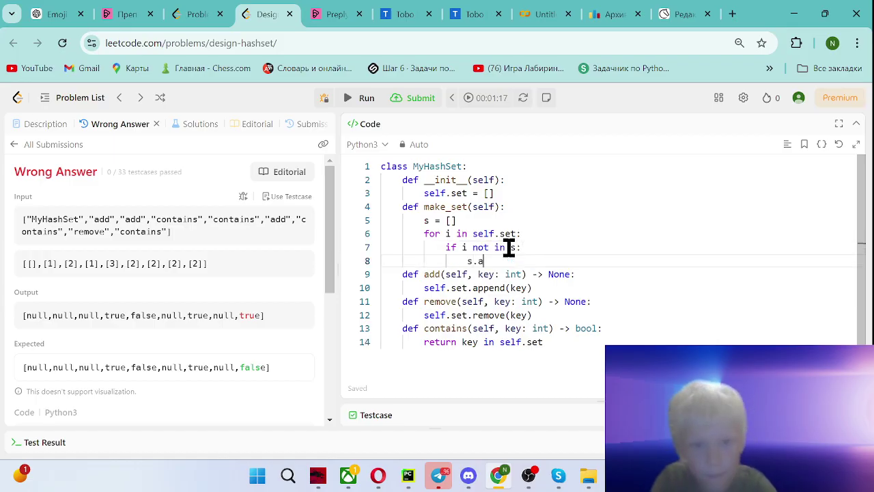
text(nd(i)
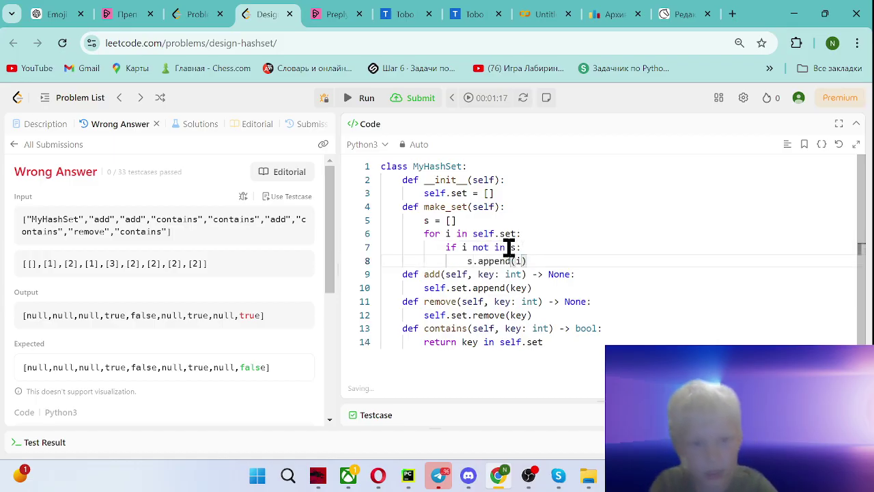
key(End)
key(Return)
text(self)
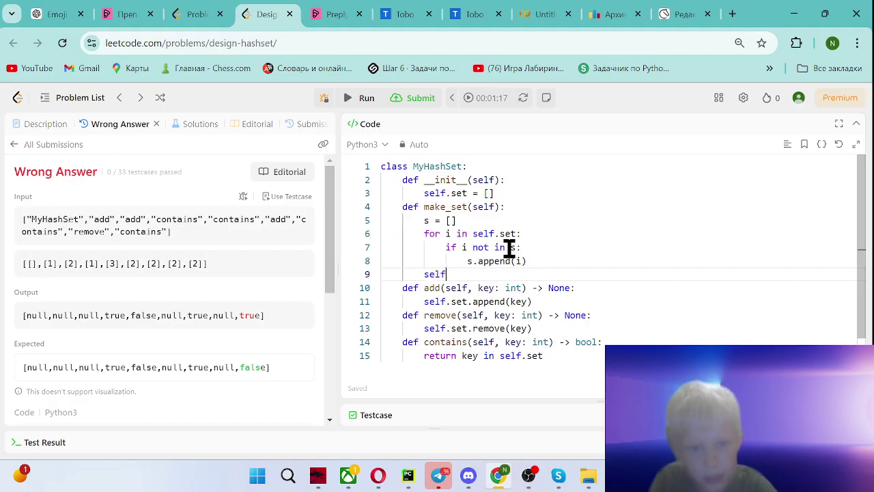
Call self.make_set() after the append in add and submit
key(Down)
key(Down)
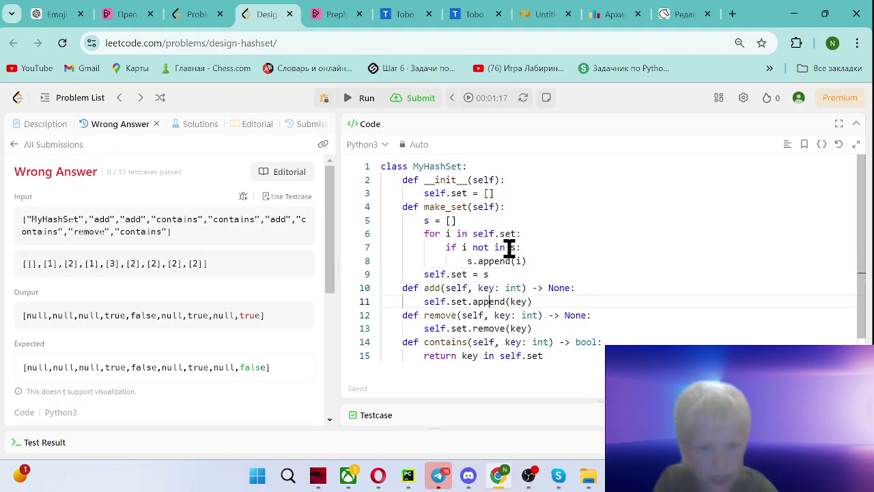
key(End)
key(Return)
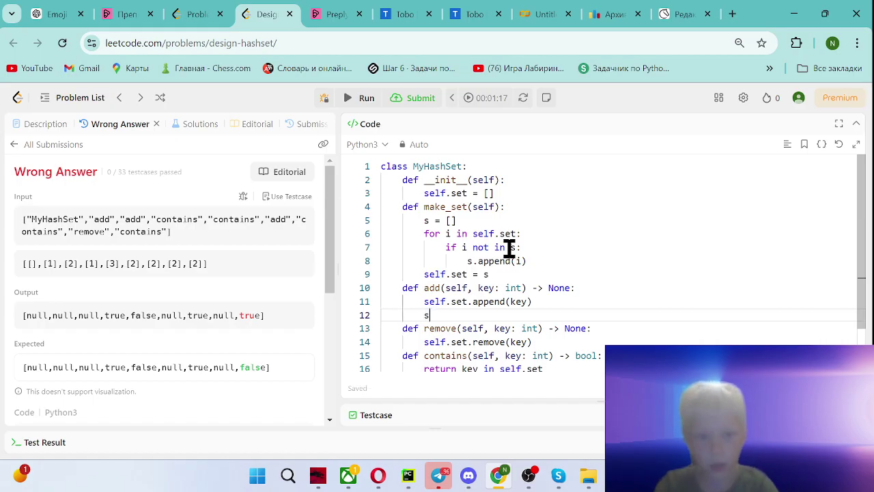
text(elf.make_set())
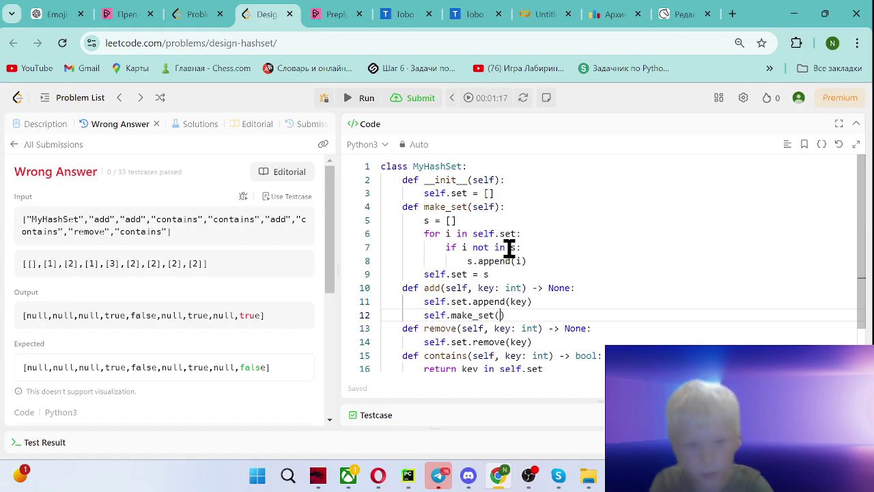
right_click(509, 247)
key(Escape)
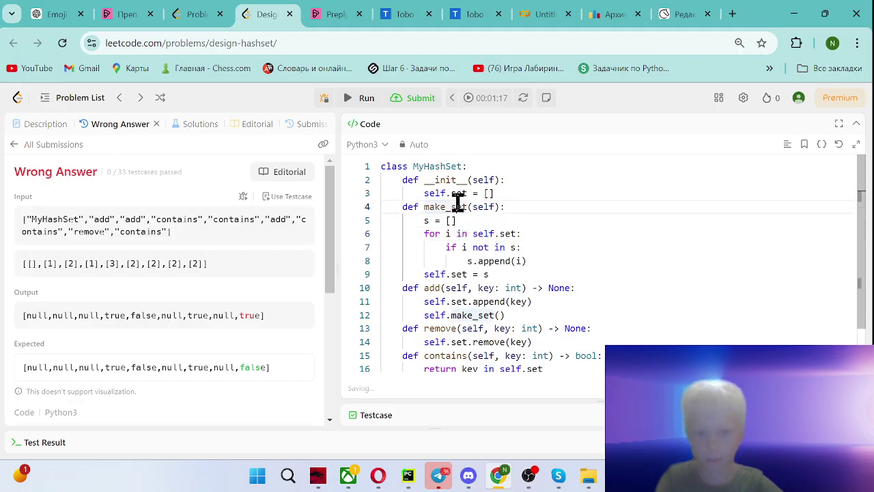
key(ctrl+a)
scroll(519, 249, down, 3)
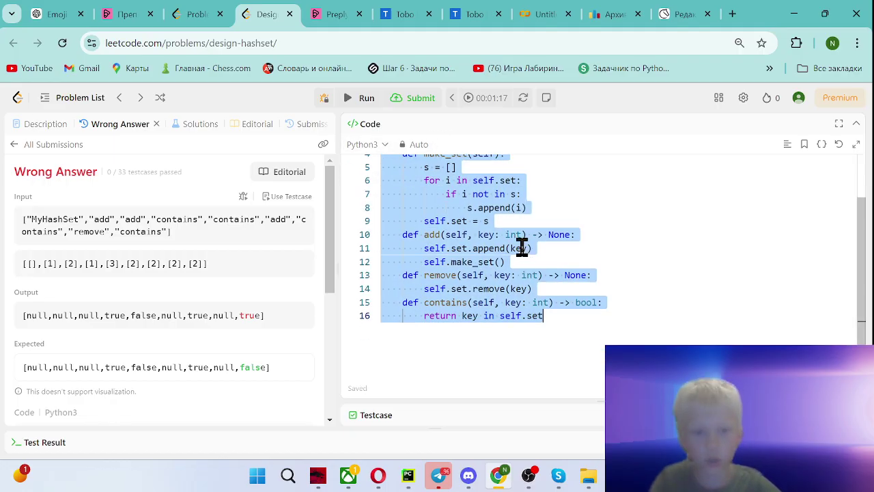
click(413, 97)
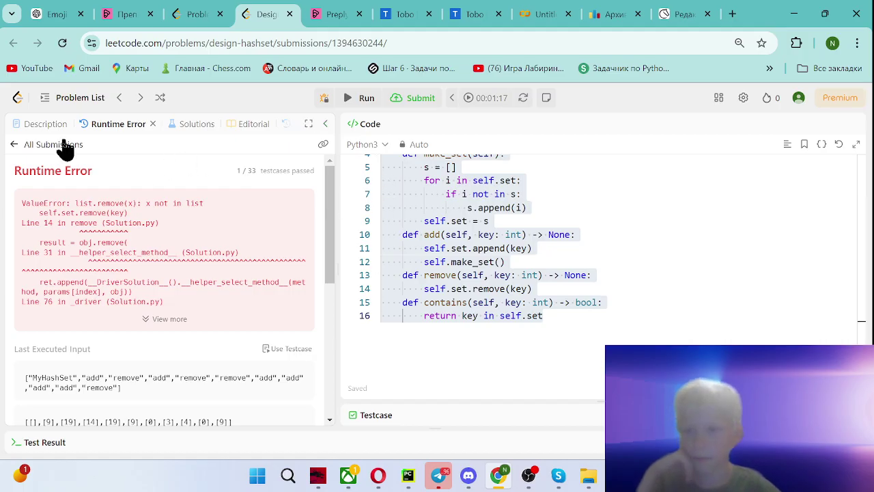
Recheck the description, then wrap self.set.remove(key) in try/except: pass
click(45, 124)
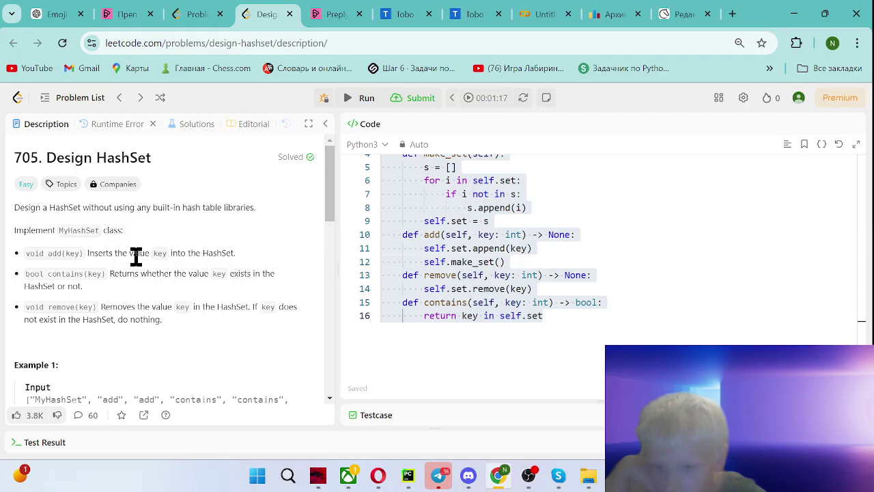
click(624, 276)
key(Return)
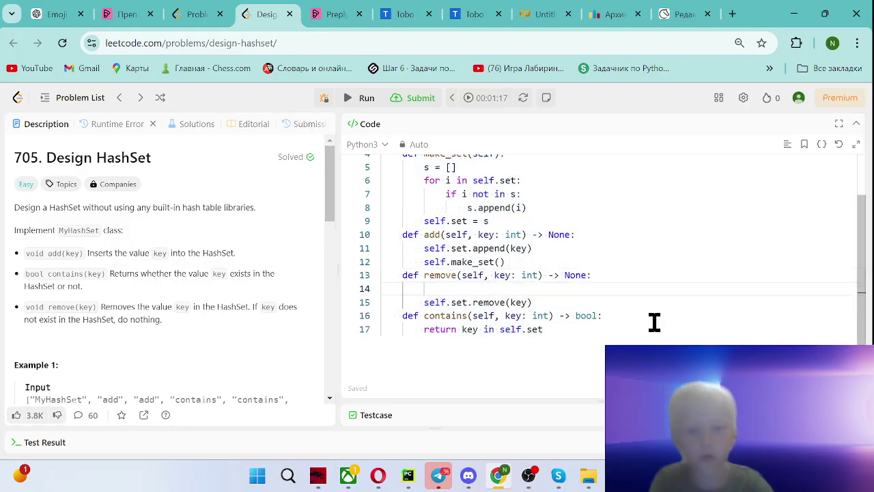
text(#)
key(BackSpace)
text(try:)
key(Down)
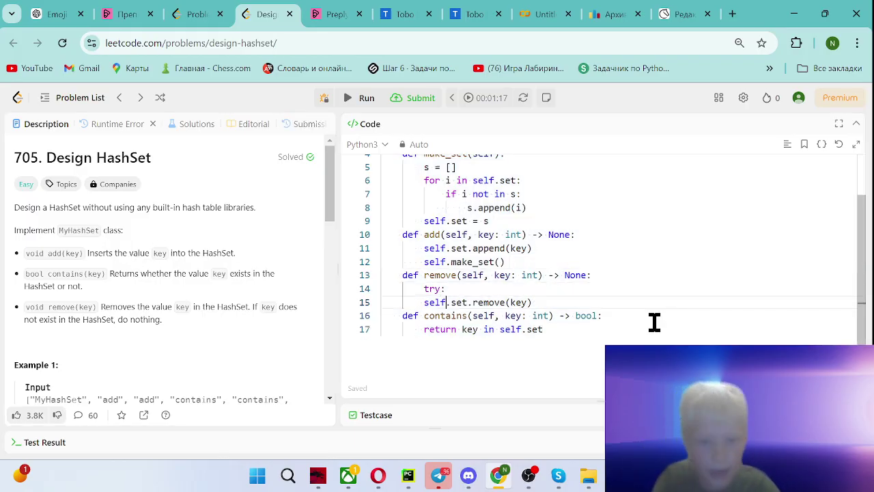
key(Tab)
key(End)
key(Return)
text(e)
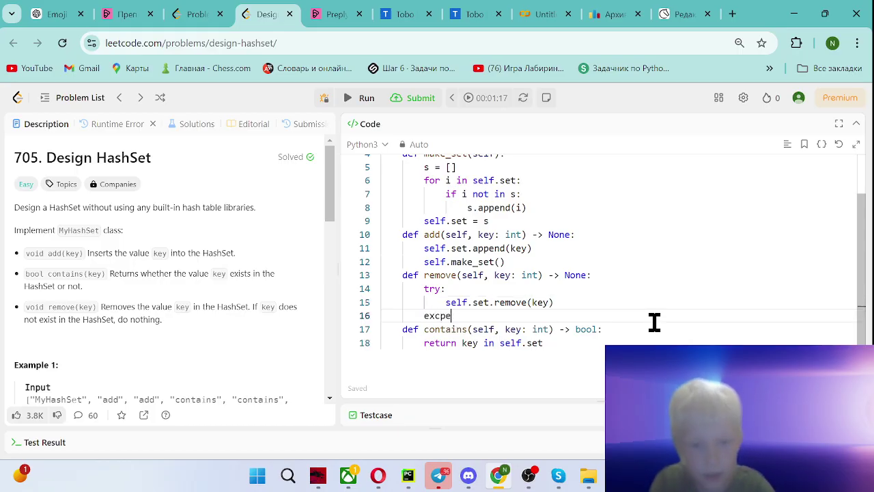
text(xcept:)
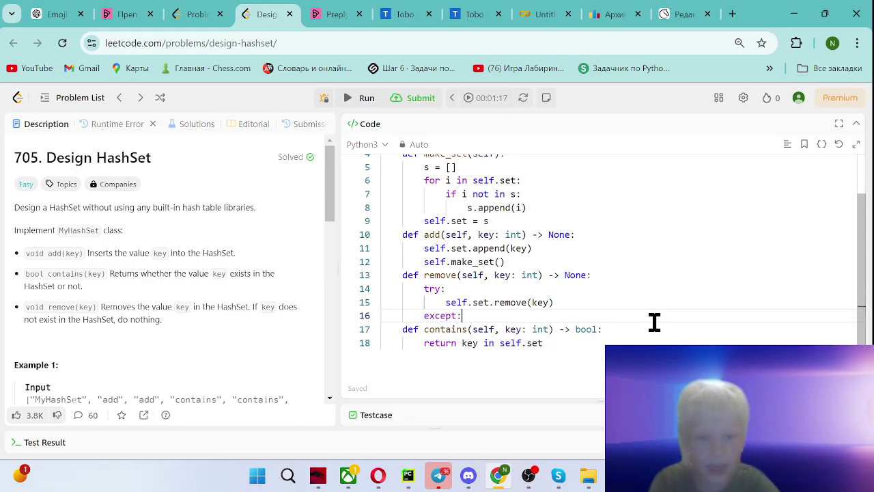
key(Return)
text(pass)
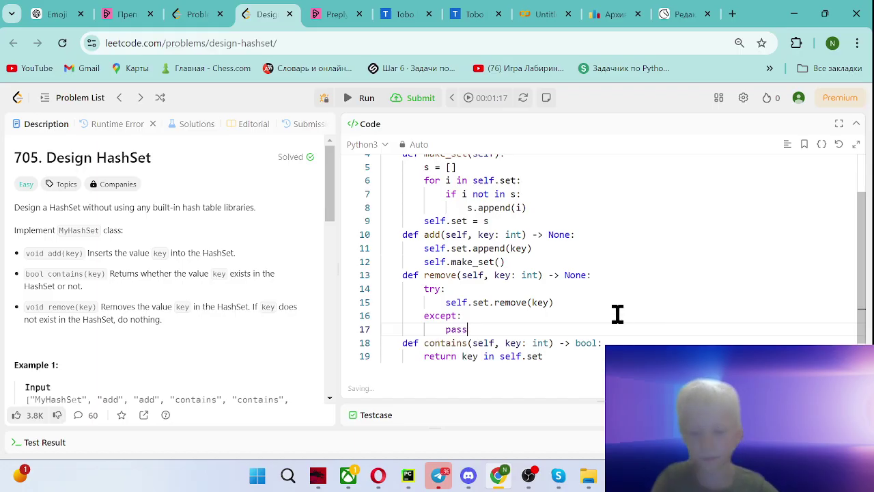
Save and resubmit, reaching Time Limit Exceeded with 26/33 tests passed
key(ctrl+s)
key(ctrl+a)
click(413, 98)
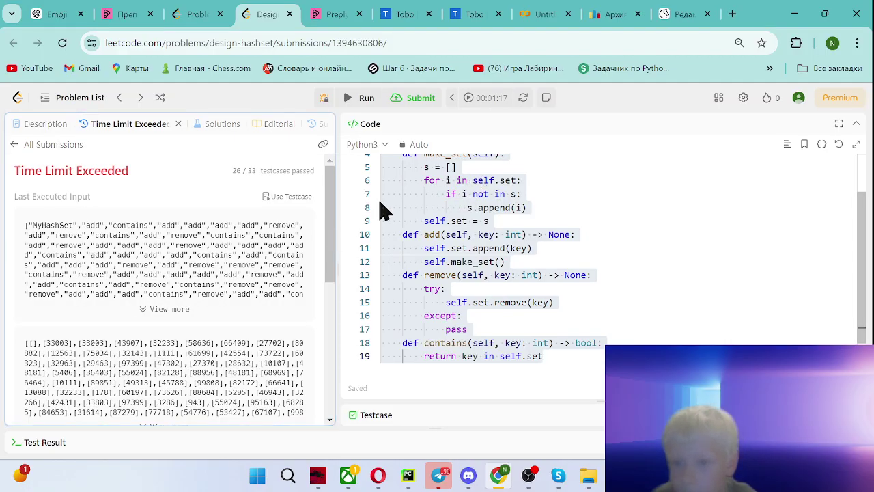
scroll(235, 257, down, 5)
scroll(242, 257, up, 4)
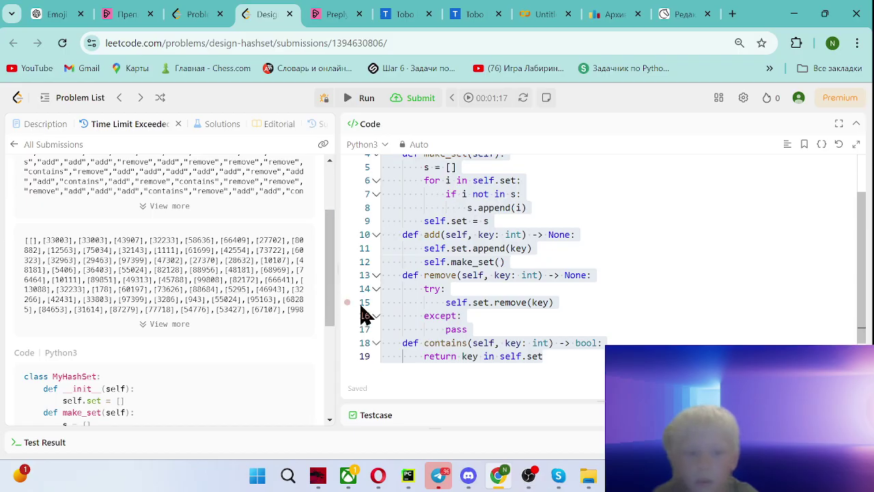
scroll(430, 321, up, 1)
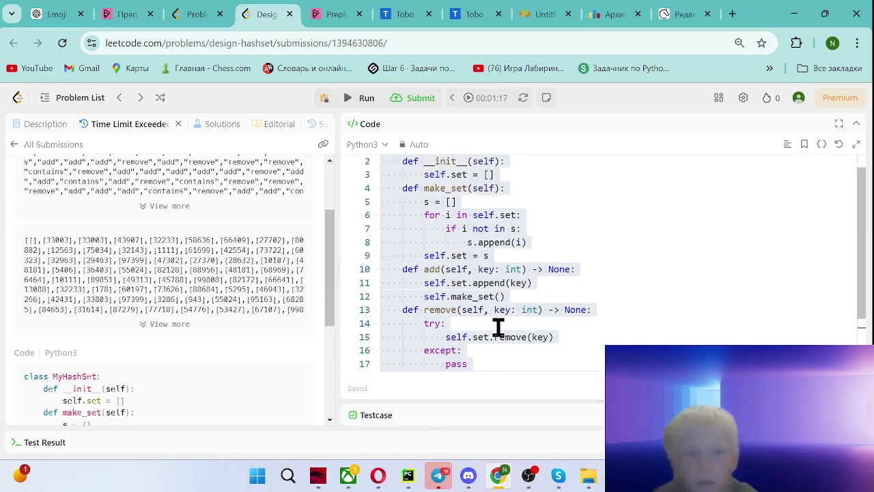
Delete the whole make_set helper method
click(521, 255)
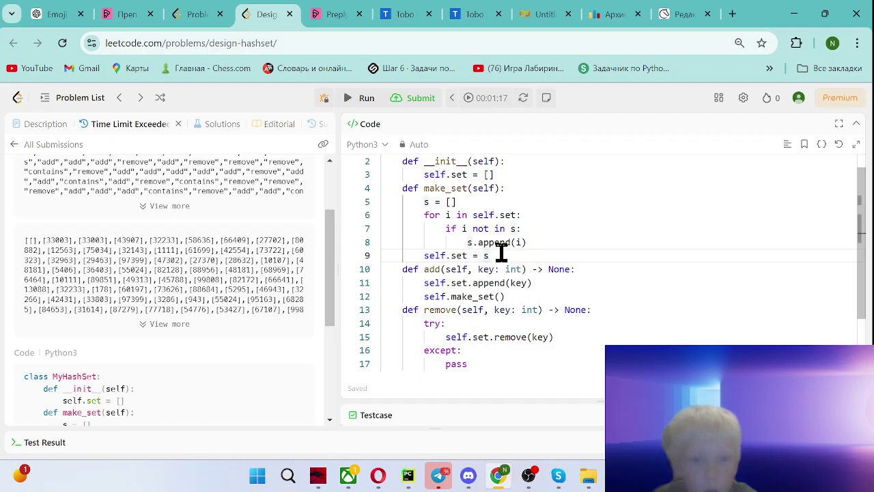
mouse_move(491, 255)
mouse_down()
mouse_move(350, 160)
mouse_move(349, 206)
mouse_up()
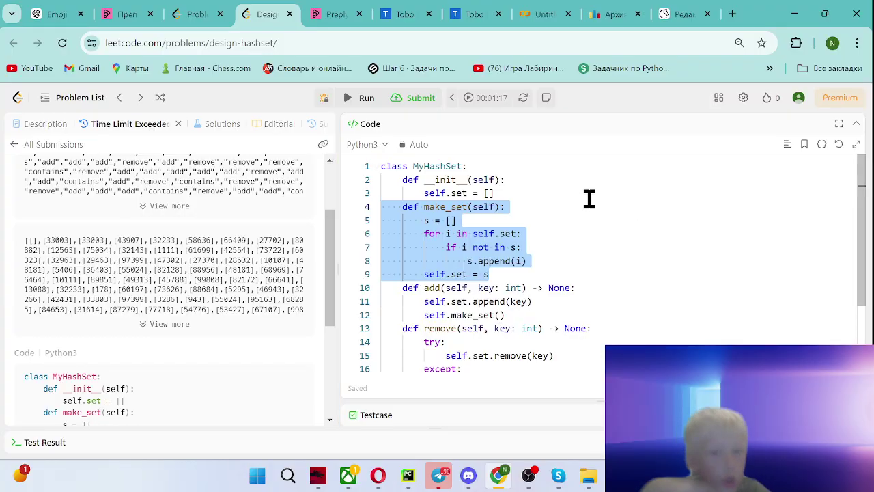
key(BackSpace)
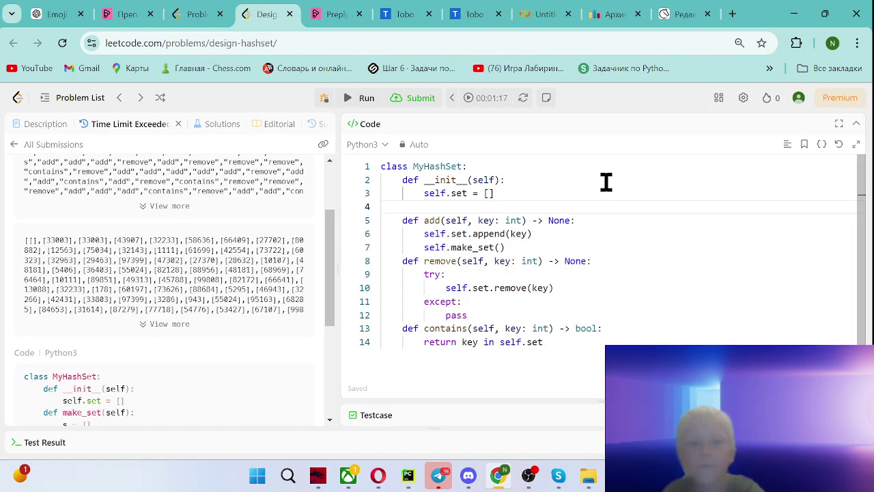
key(BackSpace)
Replace add's make_set call with self.set = list(set(self.set)) and submit
click(495, 248)
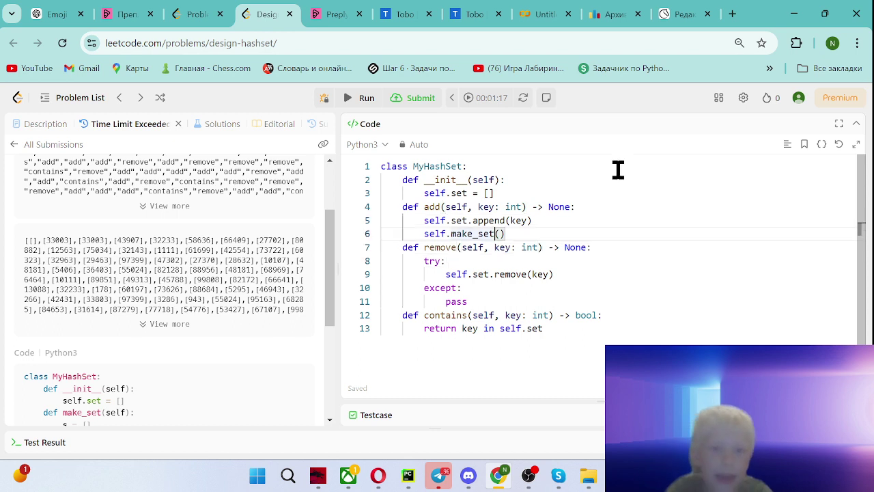
key(BackSpace)
key(BackSpace)
key(BackSpace)
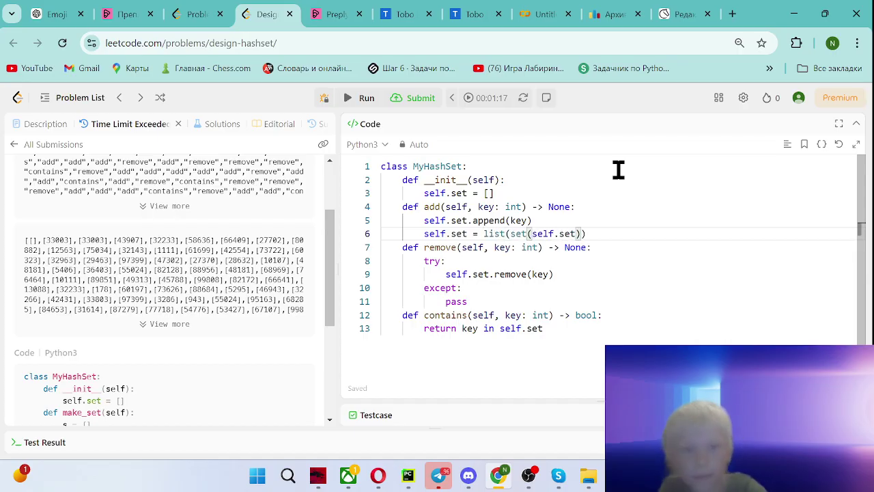
key(ctrl+a)
click(420, 98)
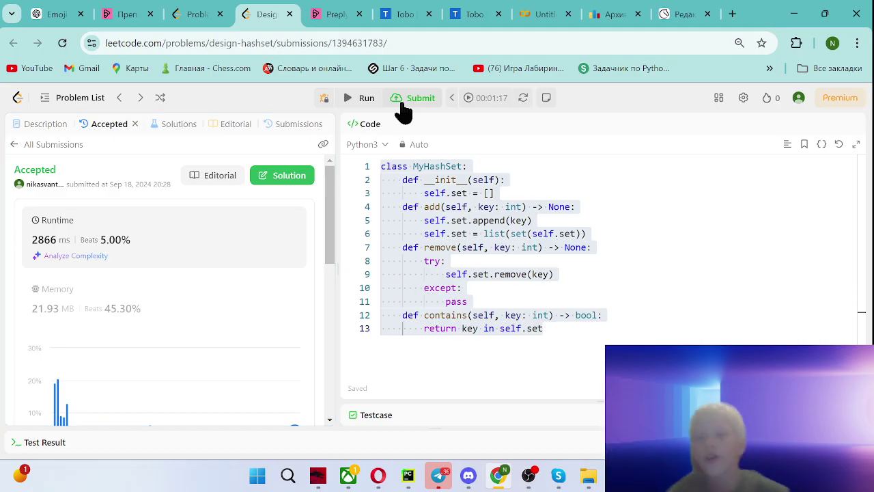
scroll(89, 273, down, 5)
scroll(75, 293, up, 3)
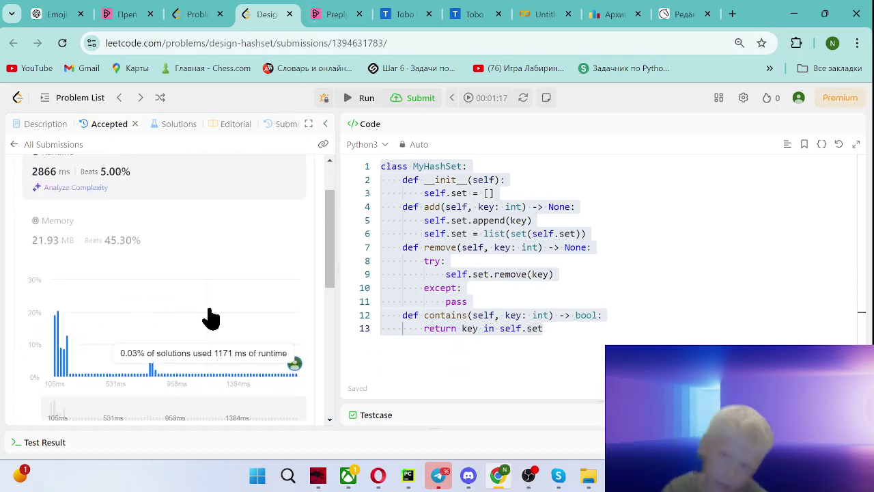